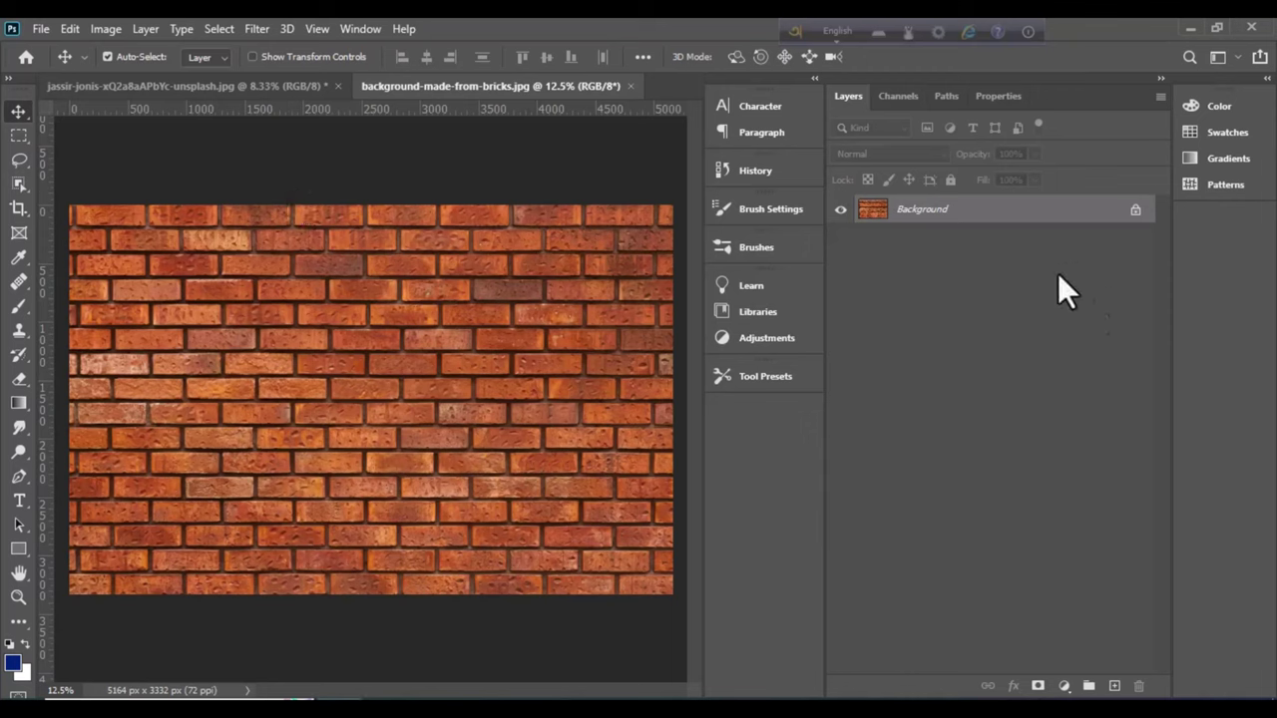
Duplicate the red brick wall layer and desaturate the copy to grey
mouse_move(1015, 217)
left_mouse_down()
mouse_move(1067, 338)
mouse_move(1114, 685)
left_mouse_up()
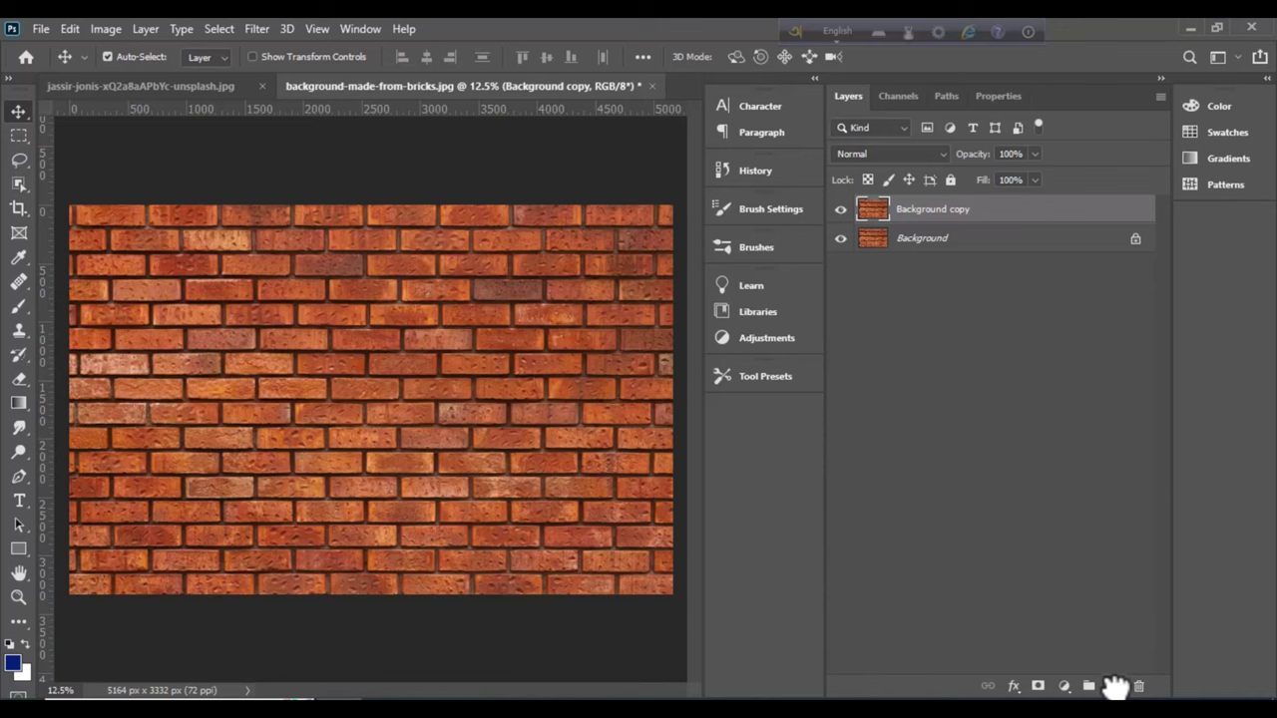
left_click(106, 29)
mouse_move(135, 77)
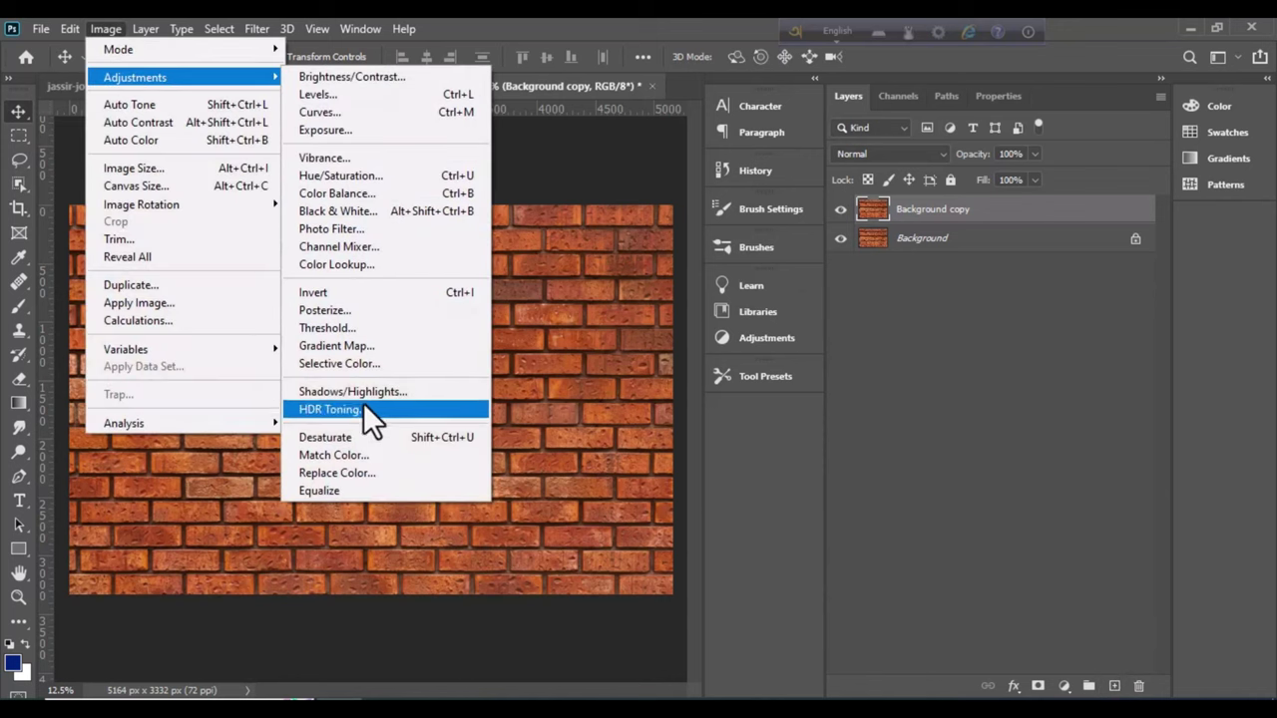
left_click(365, 436)
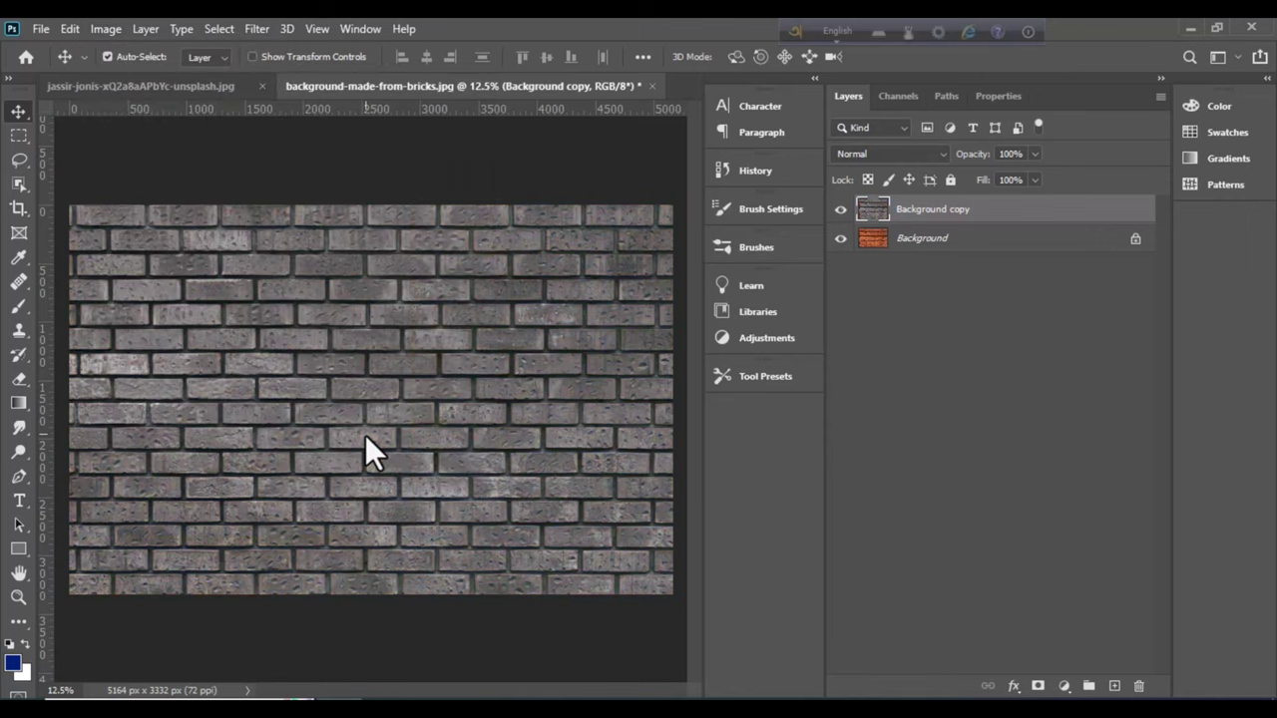
Apply a 7-pixel Gaussian Blur to the grey brick copy
left_click(255, 29)
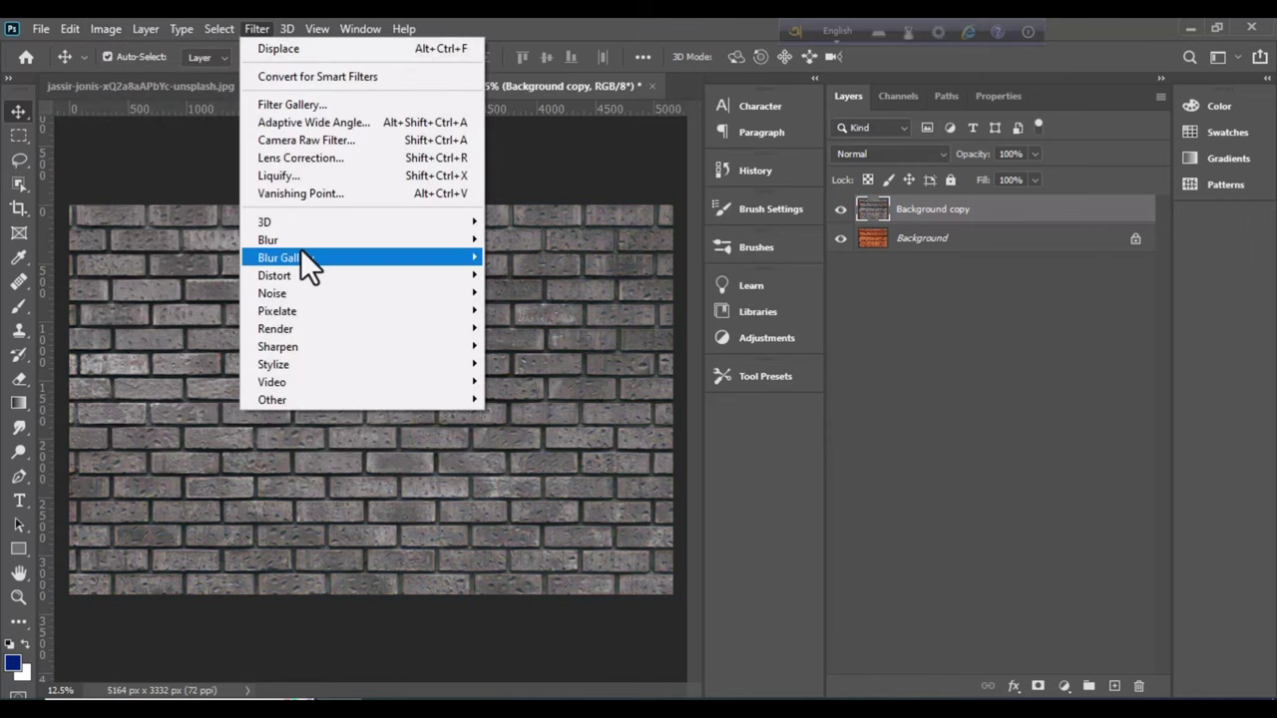
mouse_move(268, 240)
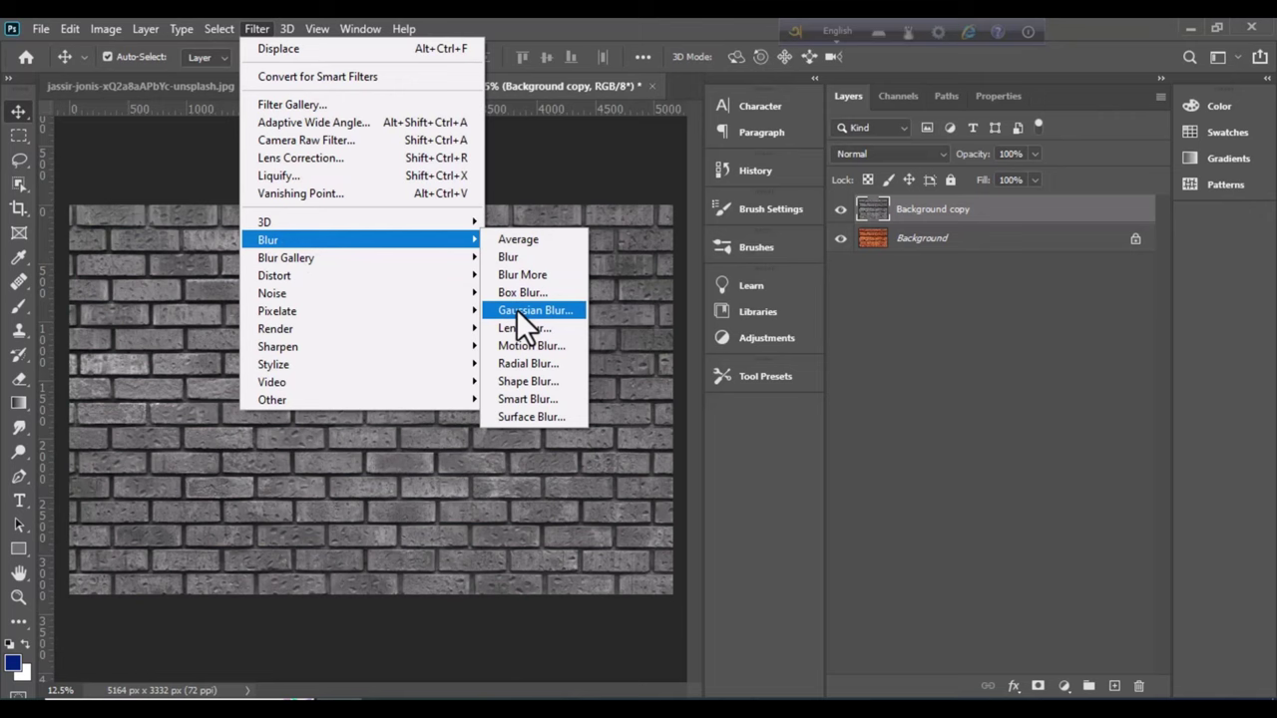
left_click(520, 313)
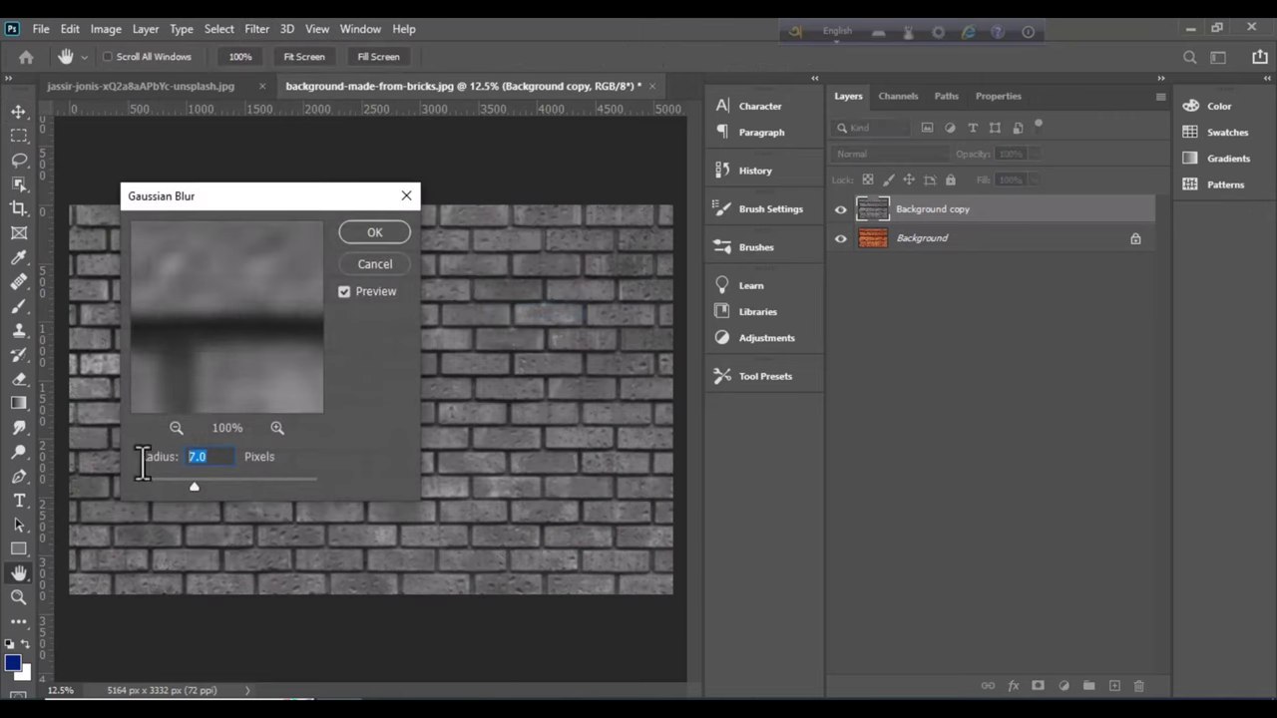
left_click_drag(262, 322, 265, 348)
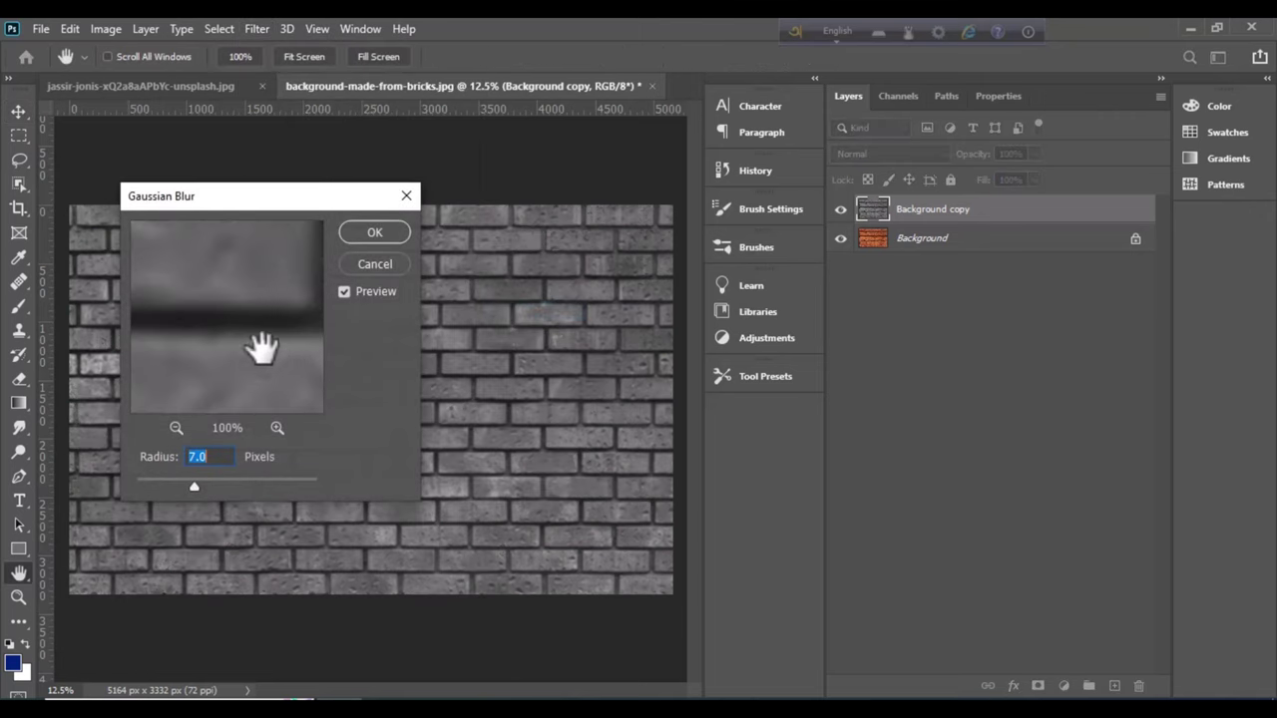
left_click(383, 233)
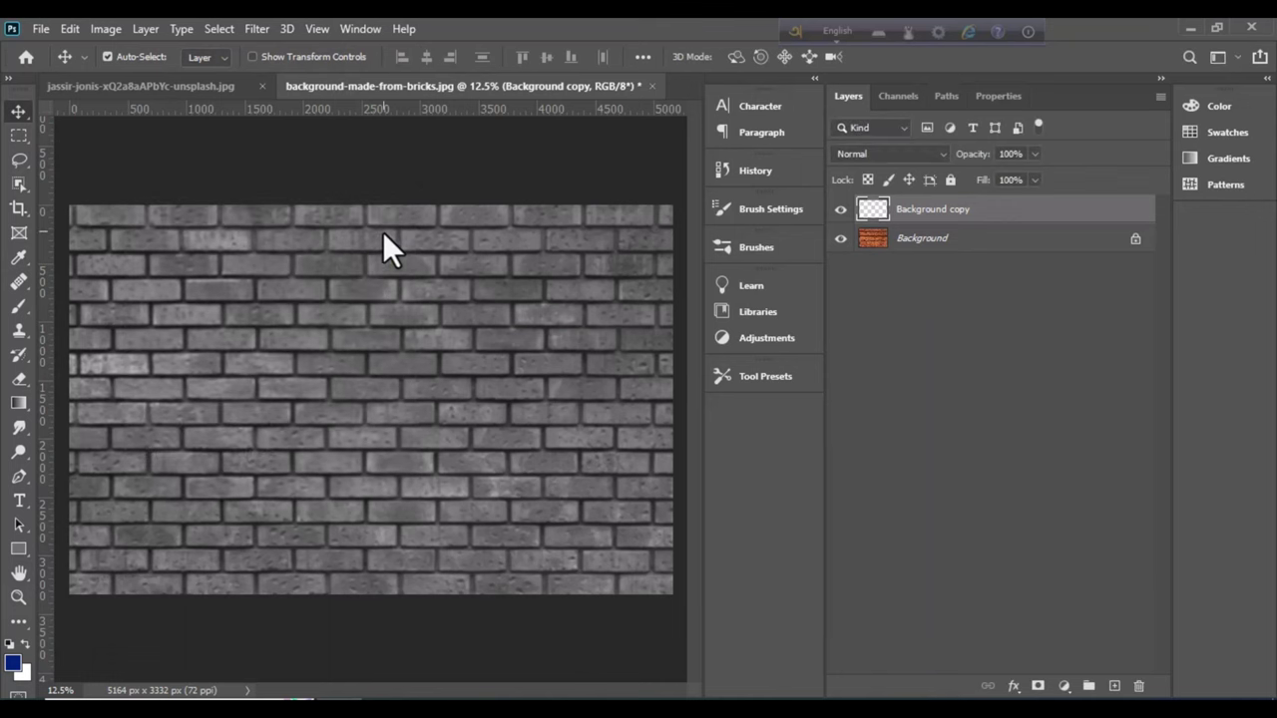
left_click(37, 30)
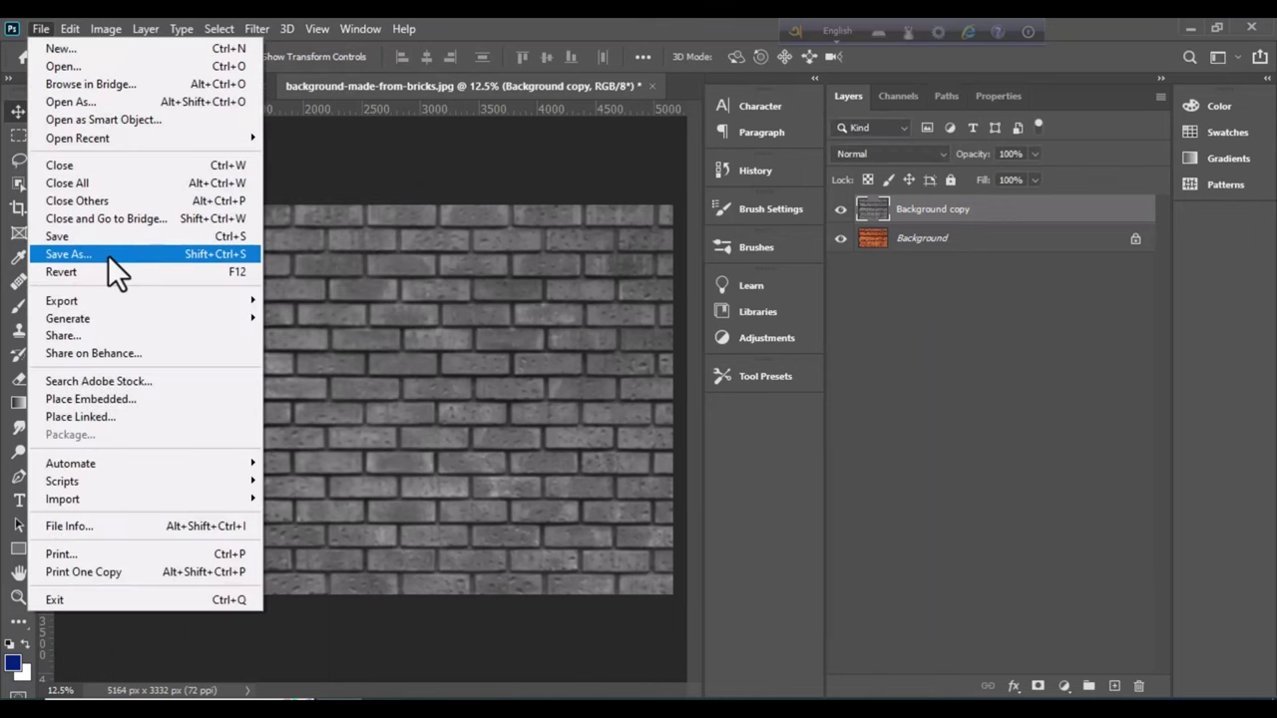
Save as displace.psd in Desktop\pix, replacing the old file, then delete the grey copy layer
left_click(108, 255)
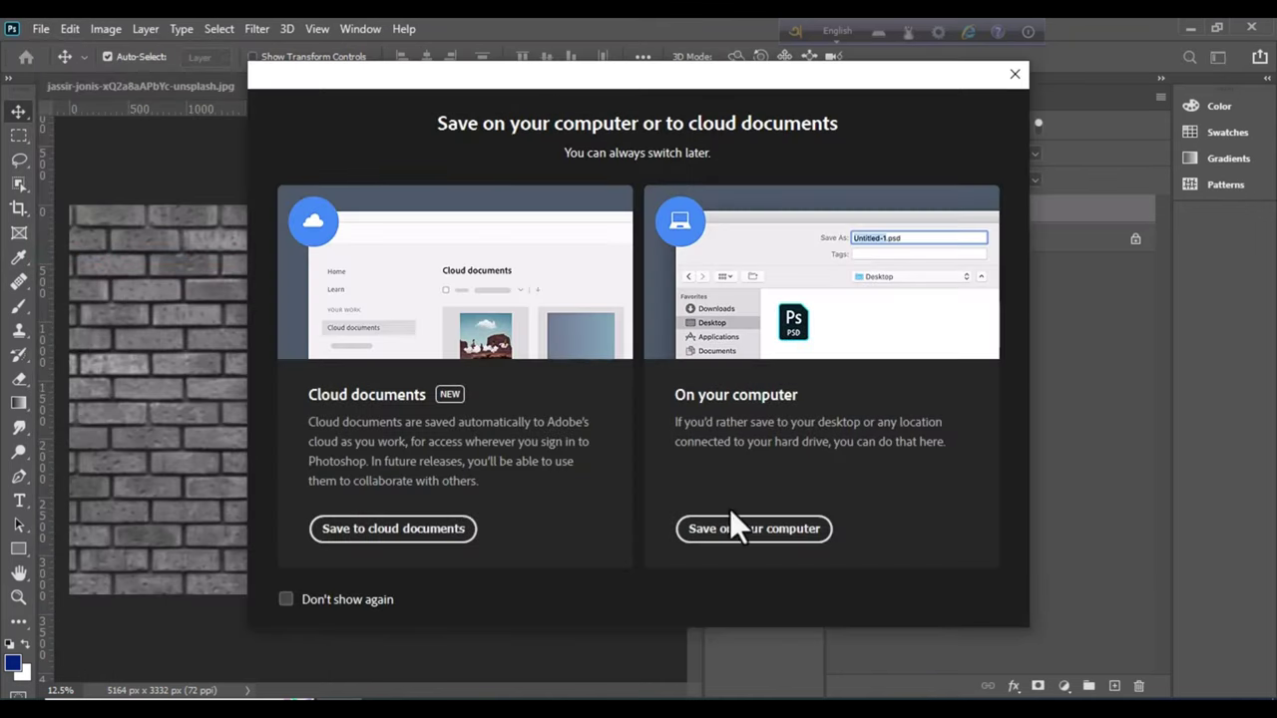
left_click(734, 524)
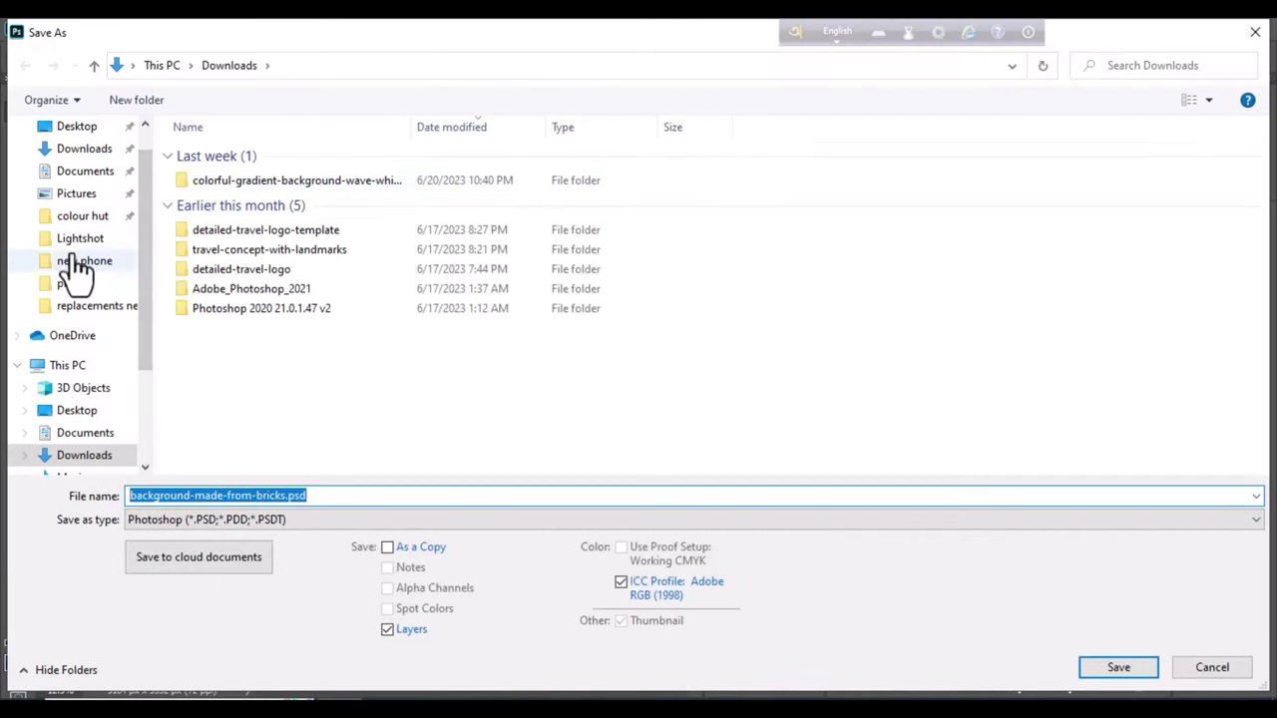
left_click(70, 284)
left_click(218, 175)
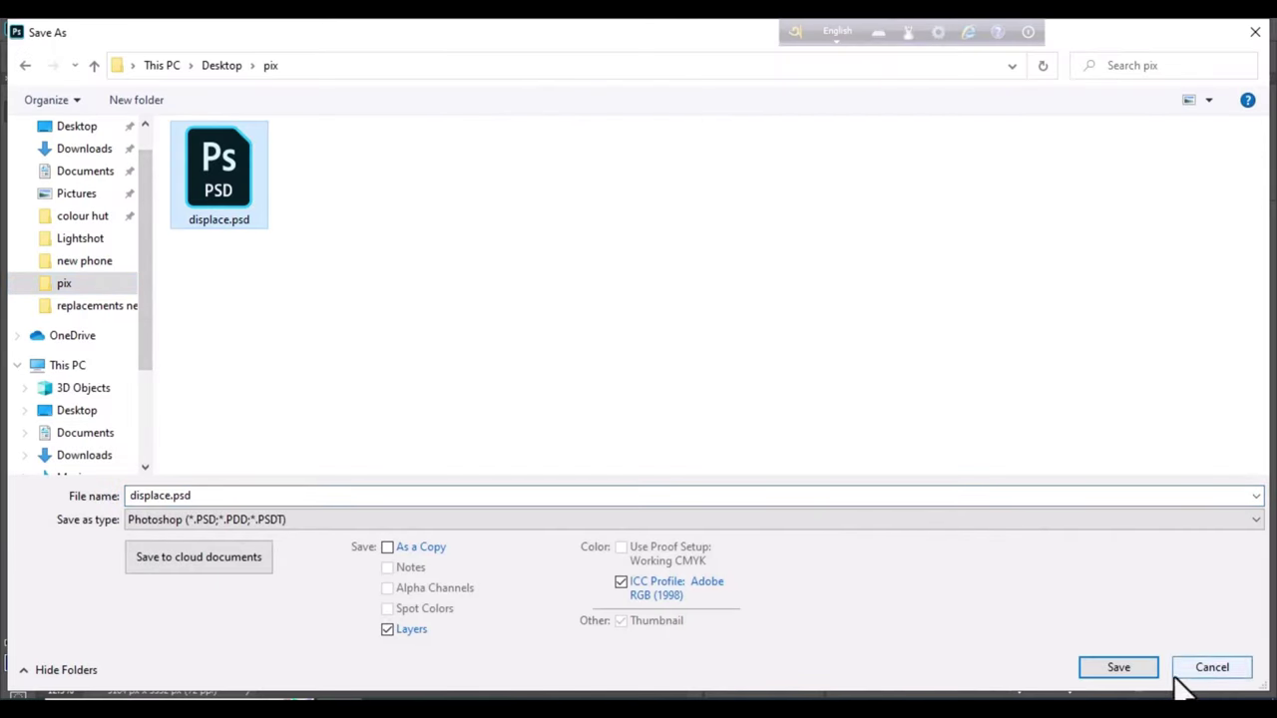
left_click(1127, 671)
left_click(682, 373)
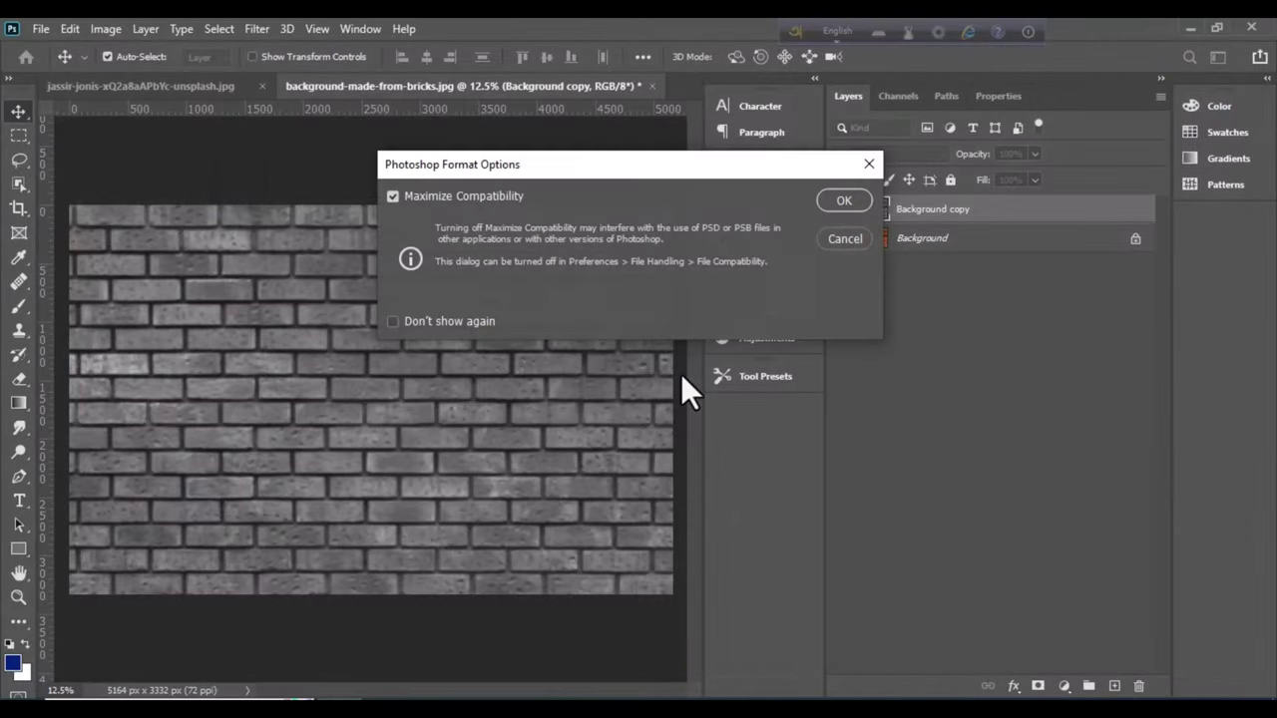
left_click(850, 204)
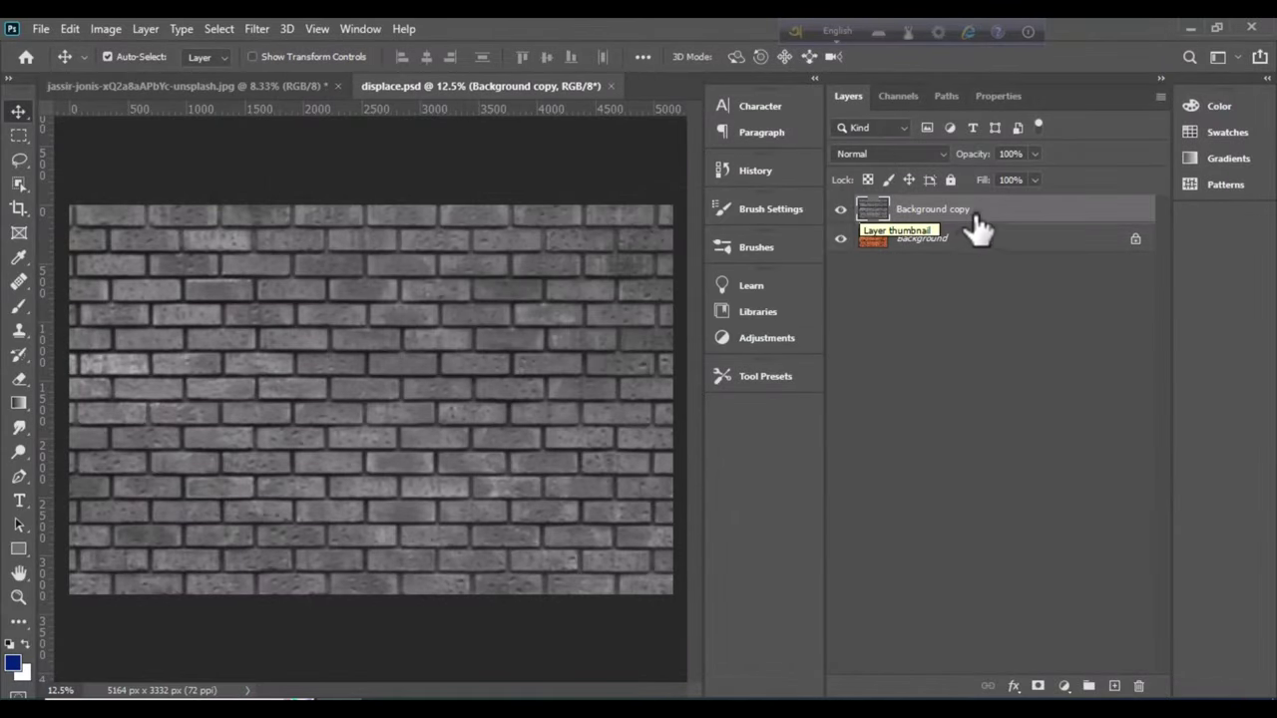
left_click_drag(973, 212, 1139, 686)
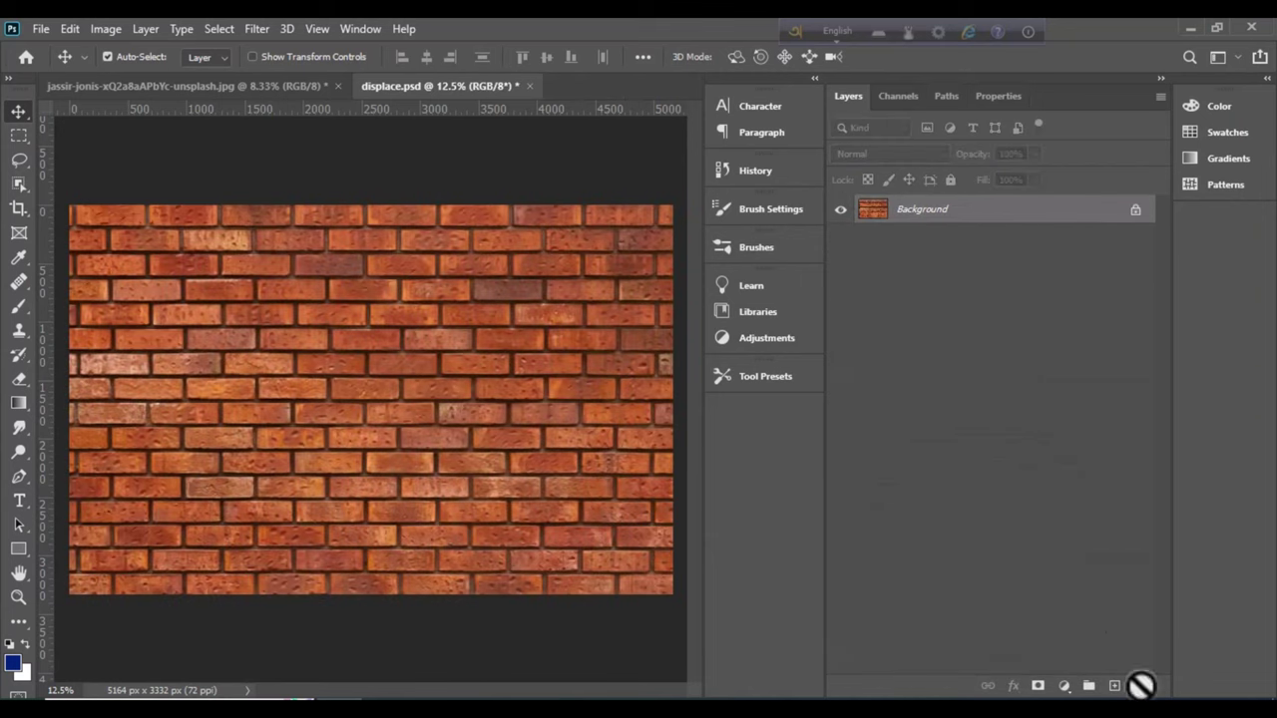
In the portrait photo, select the woman automatically with Select Subject
left_click(220, 88)
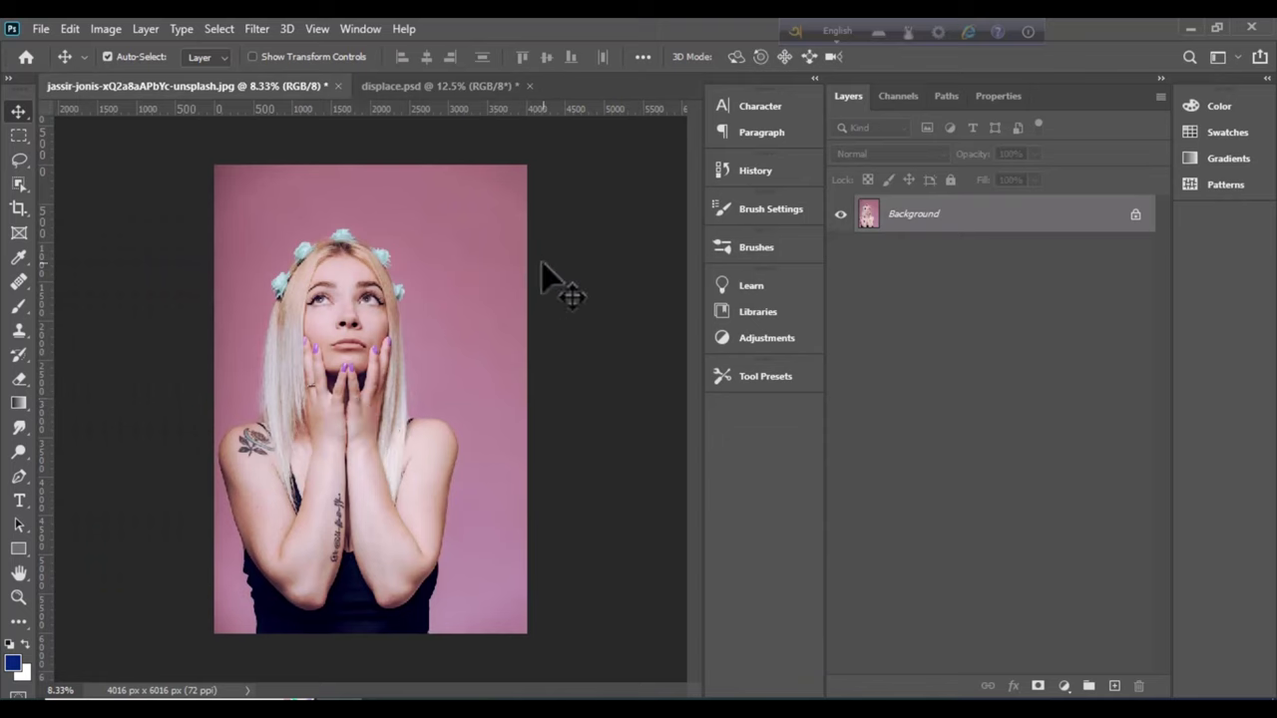
left_click(221, 29)
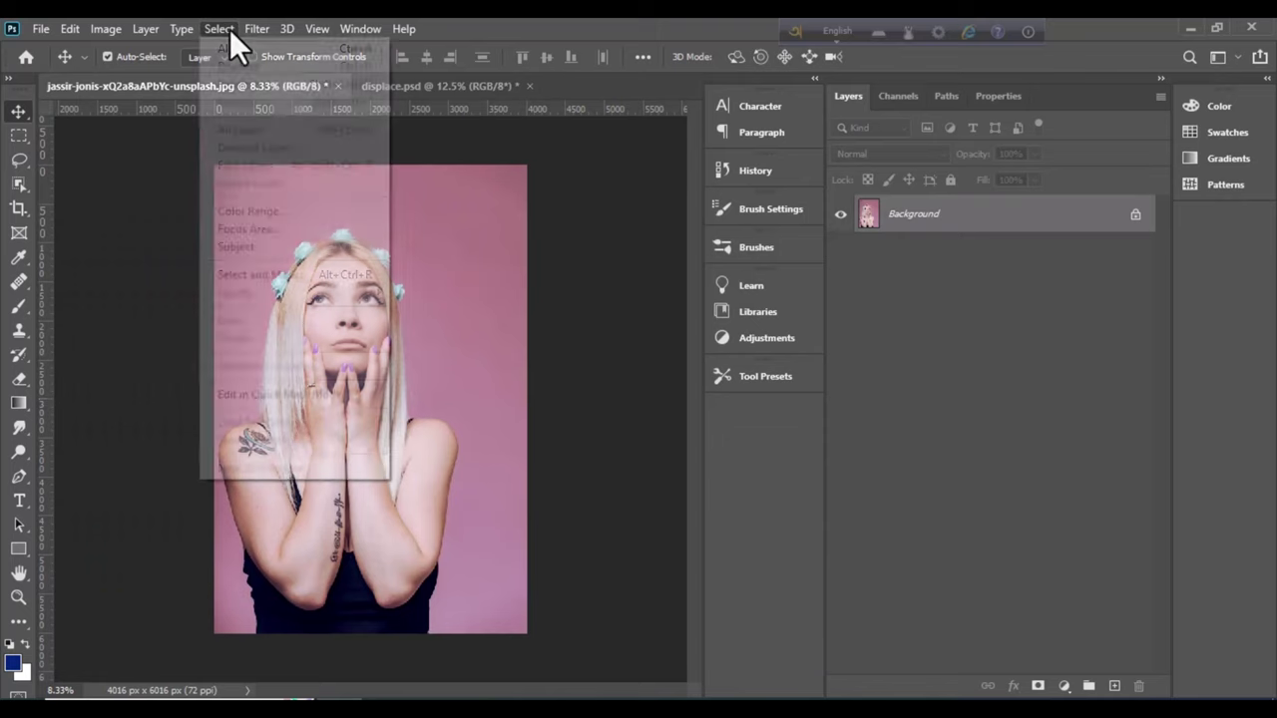
left_click(257, 249)
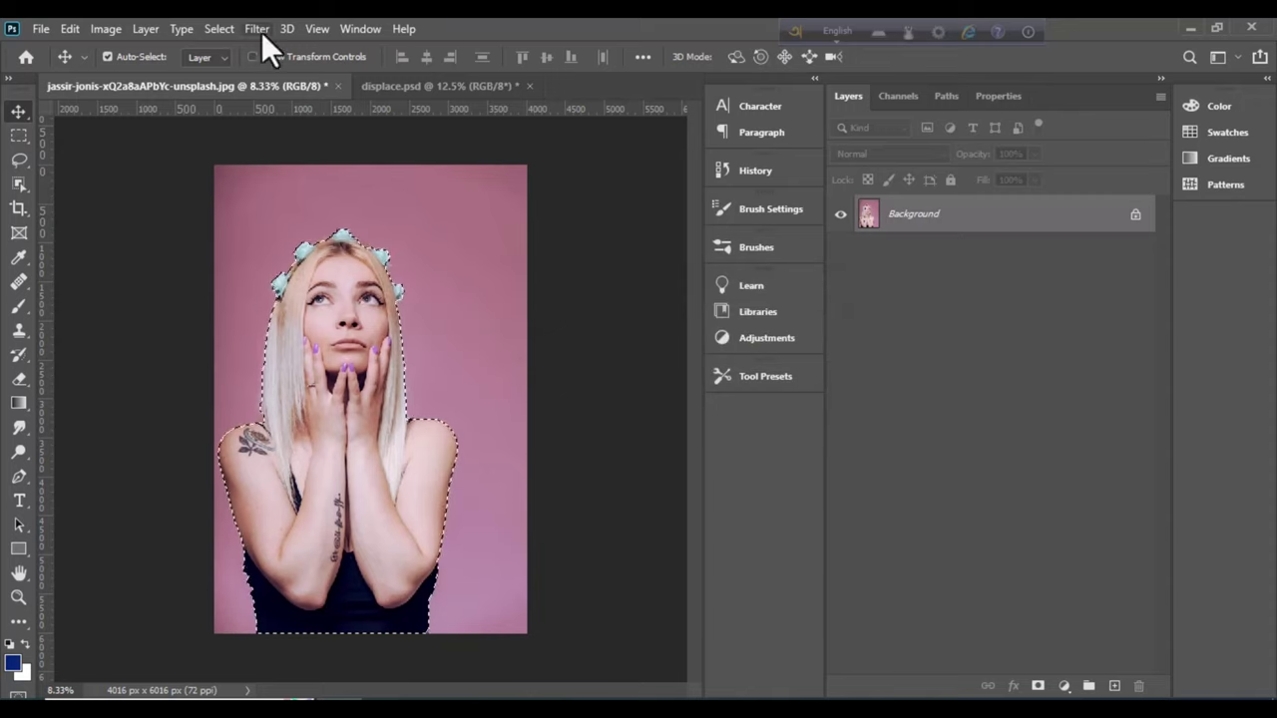
Copy the woman onto Layer 1, hide the pink Background, then select all and copy
left_click(139, 28)
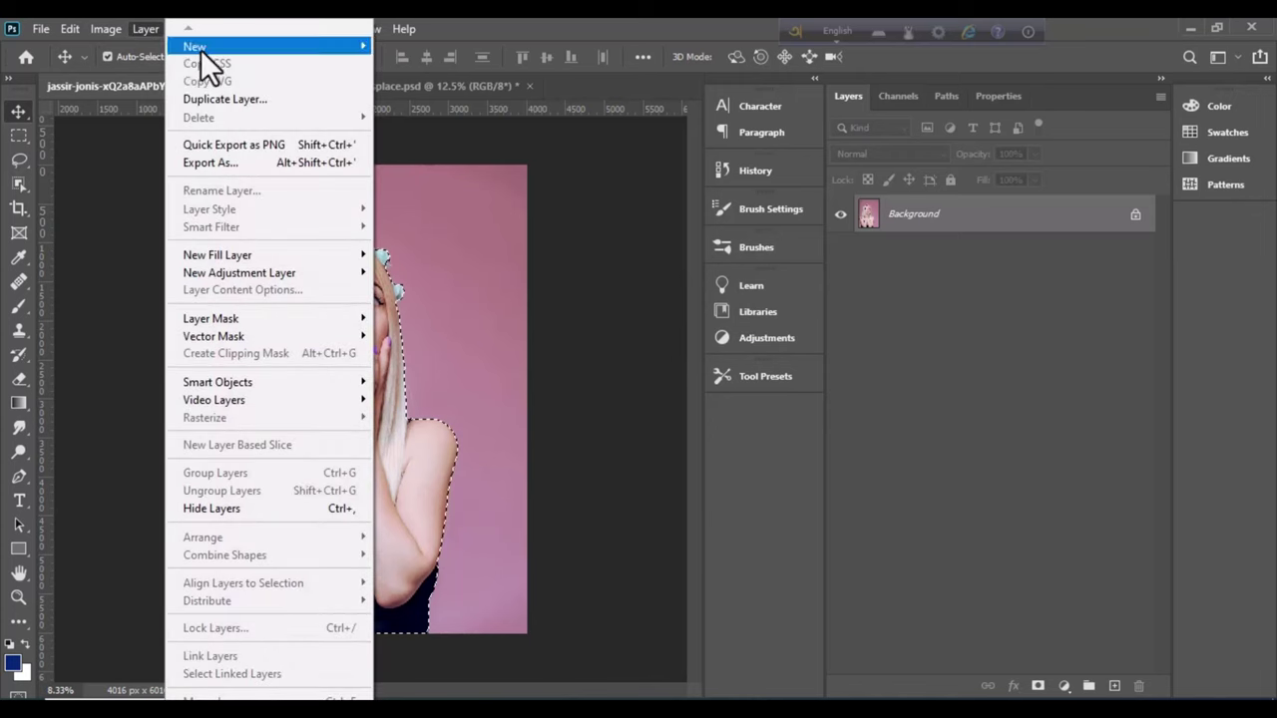
mouse_move(196, 46)
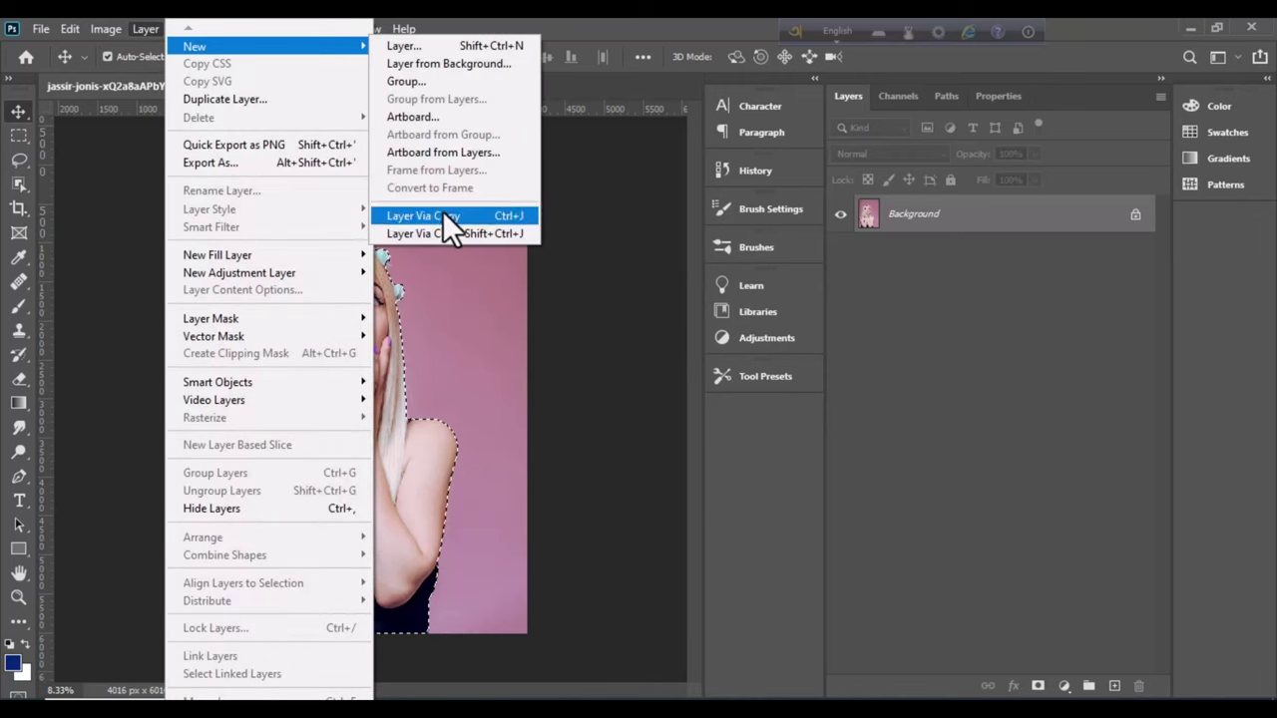
left_click(442, 215)
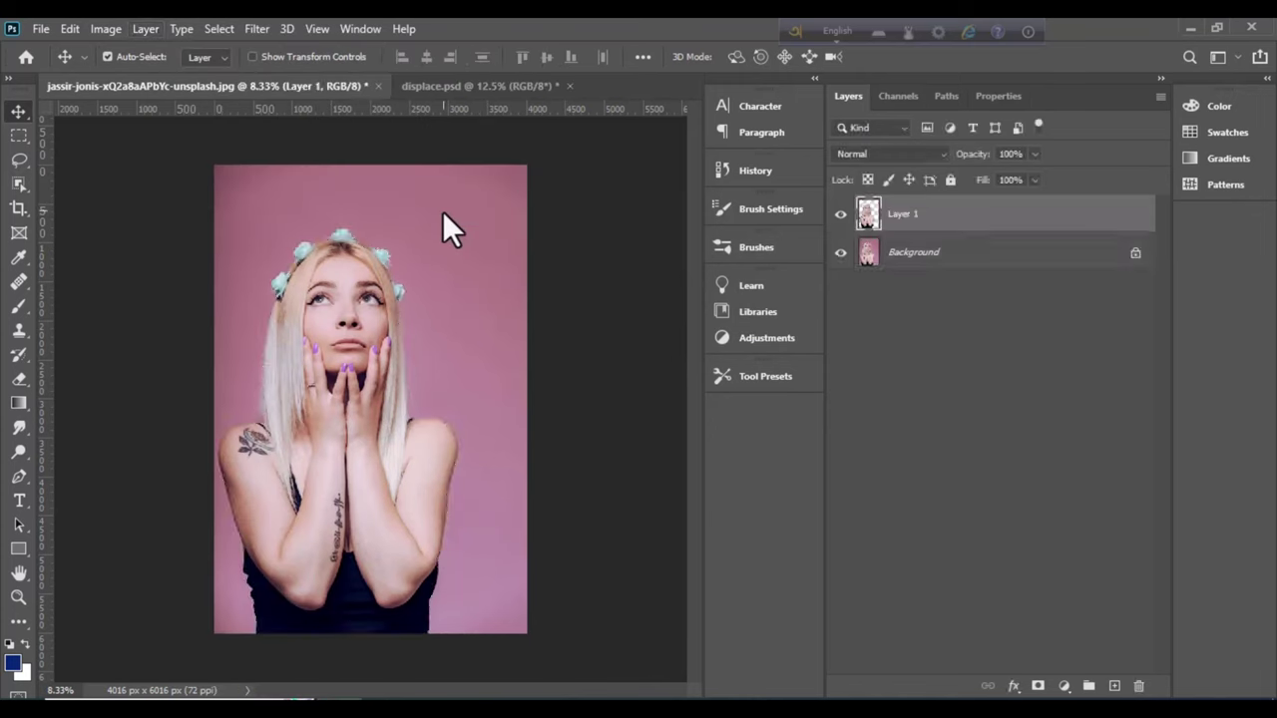
left_click(840, 252)
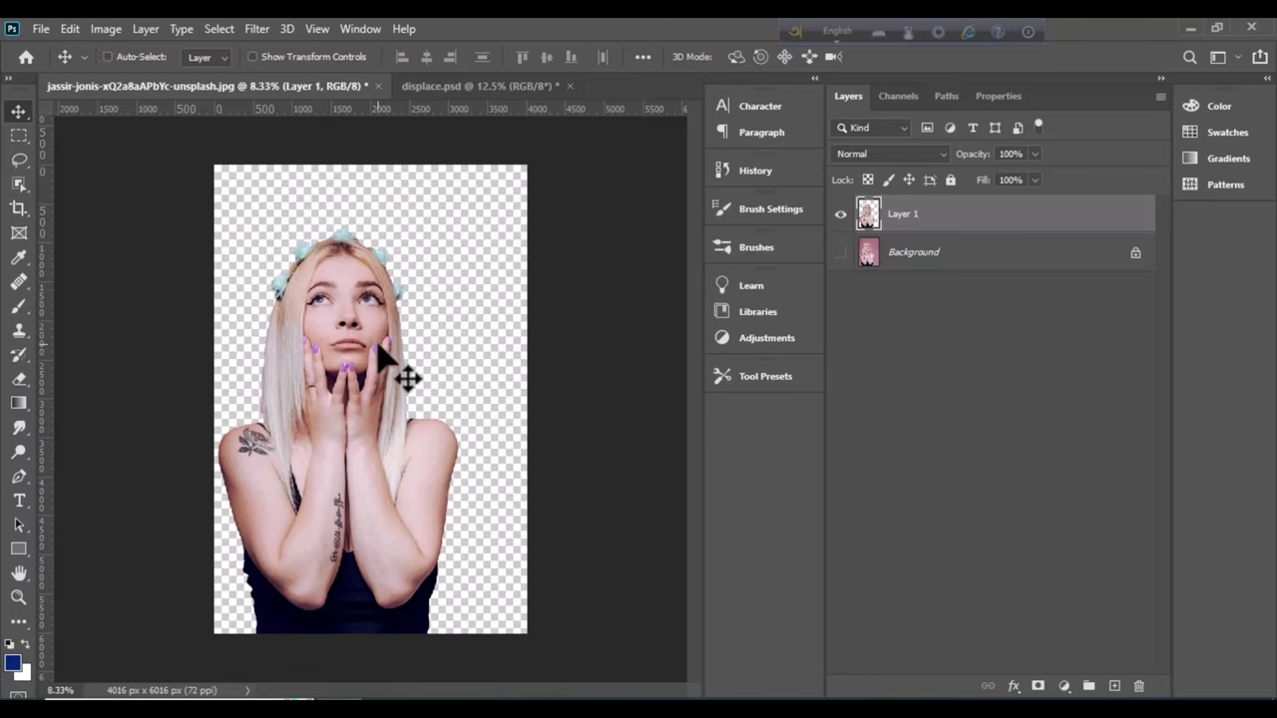
key("ctrl+a")
key("ctrl")
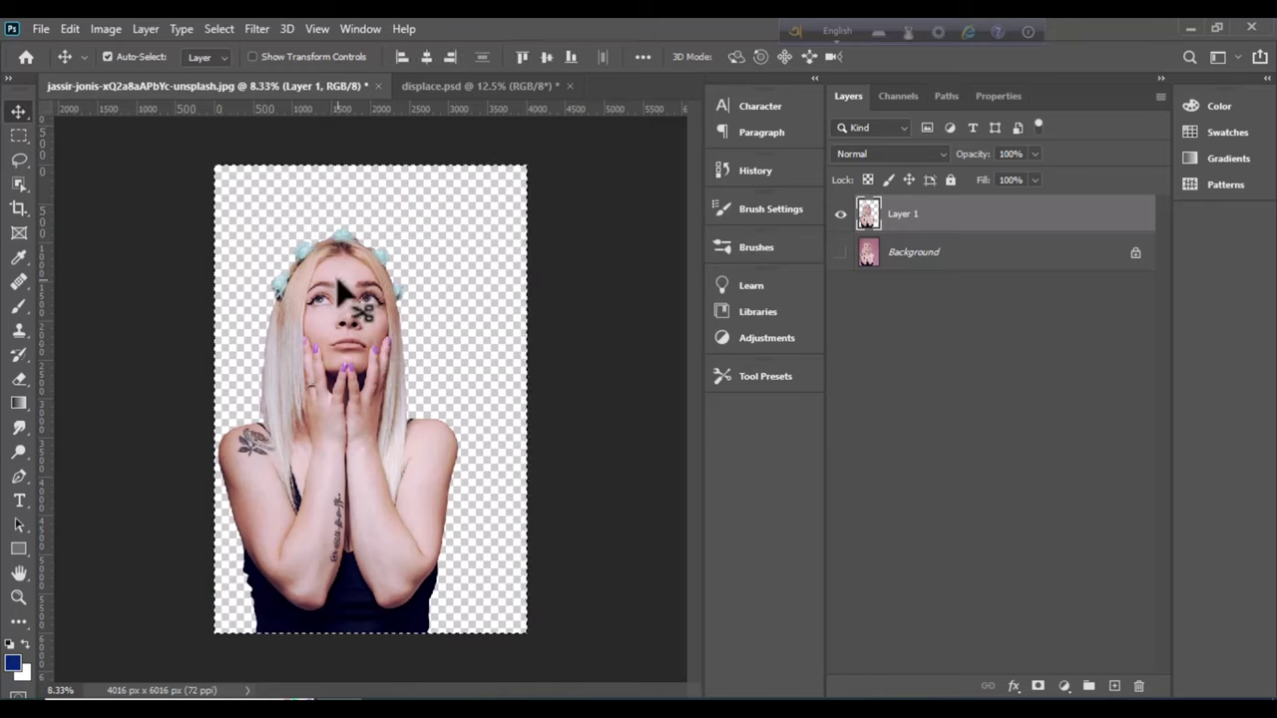
Paste the cutout portrait into the brick wall document, accepting the colour profile conversion
left_click(488, 88)
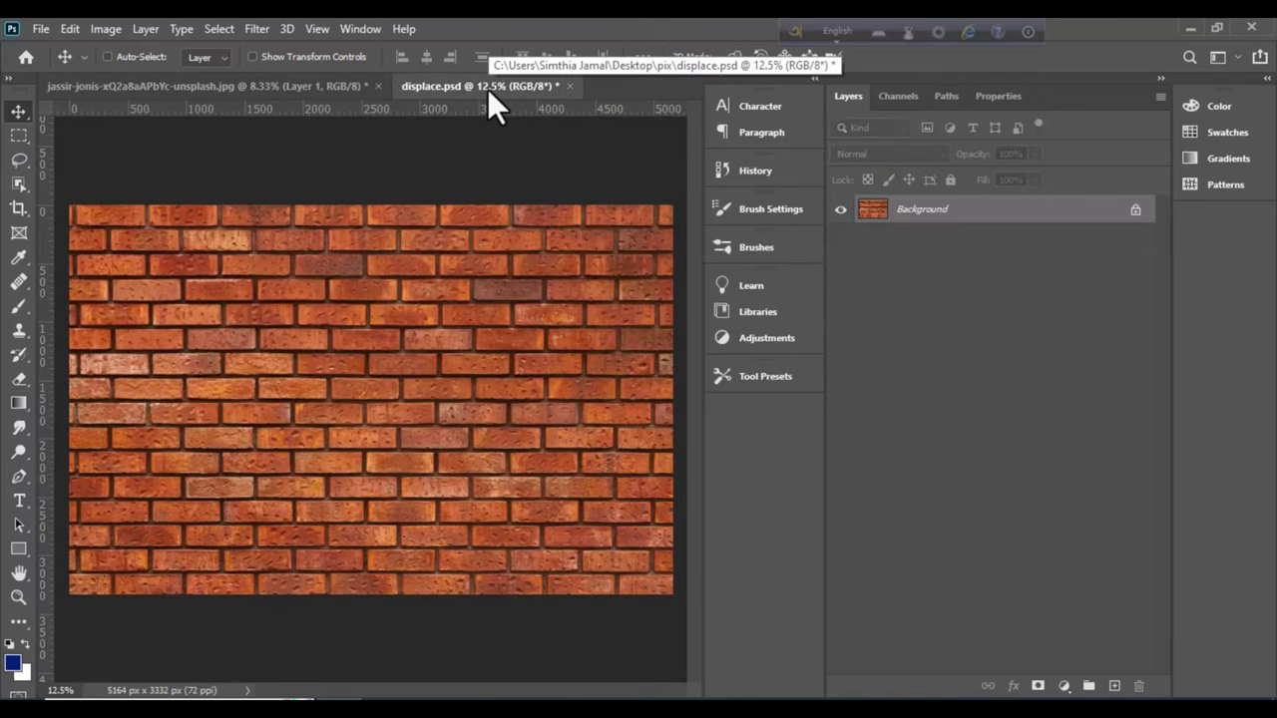
key("ctrl+v")
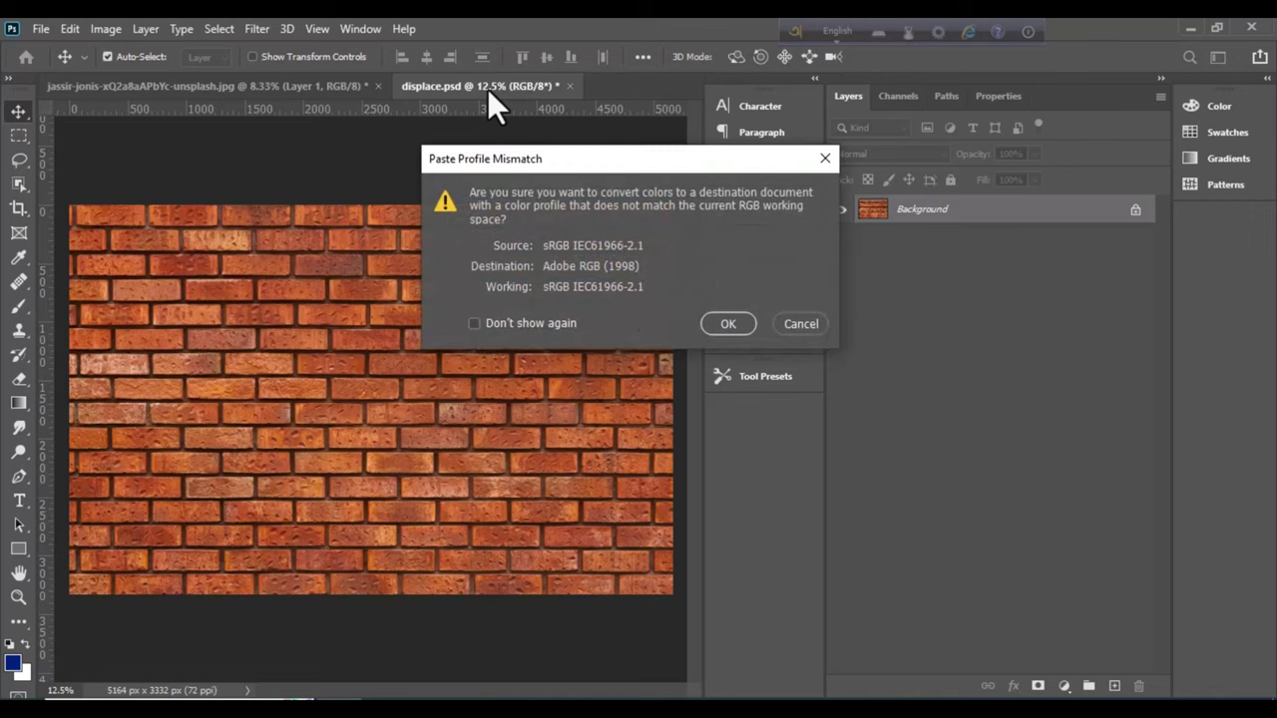
left_click(732, 324)
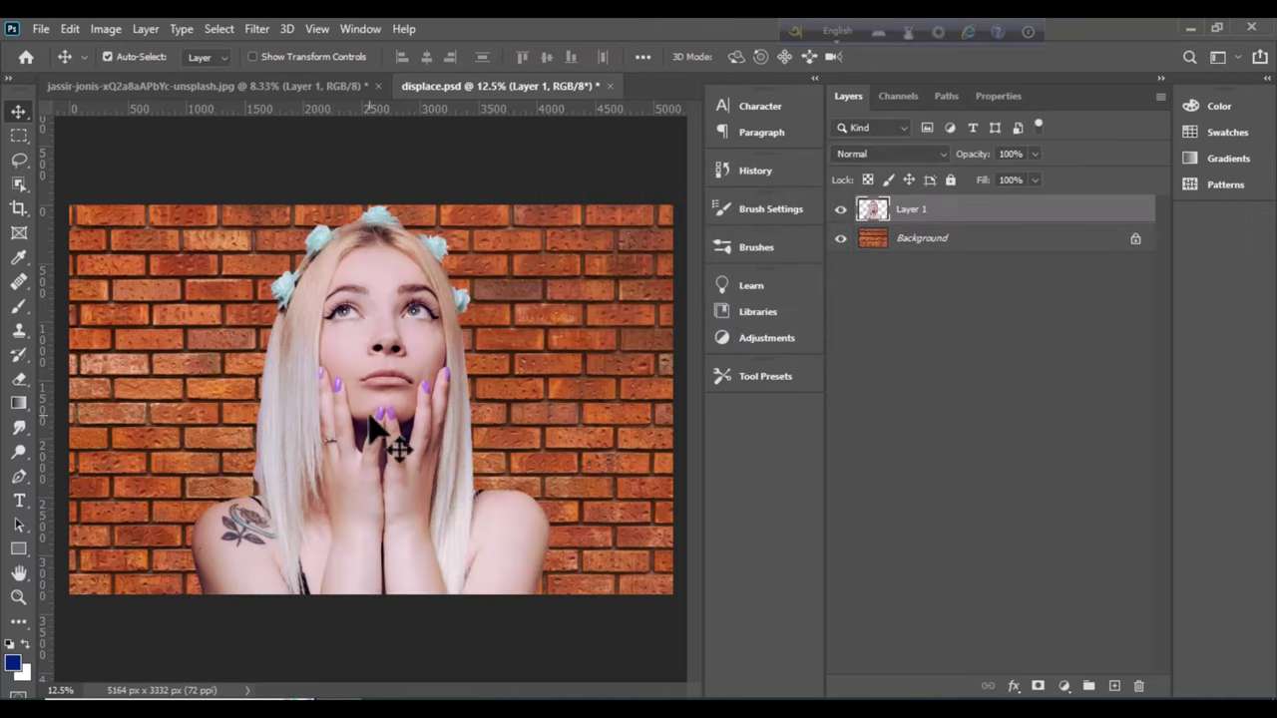
Scale the portrait to 58.65% and centre it on the wall's bottom edge
key("ctrl+t")
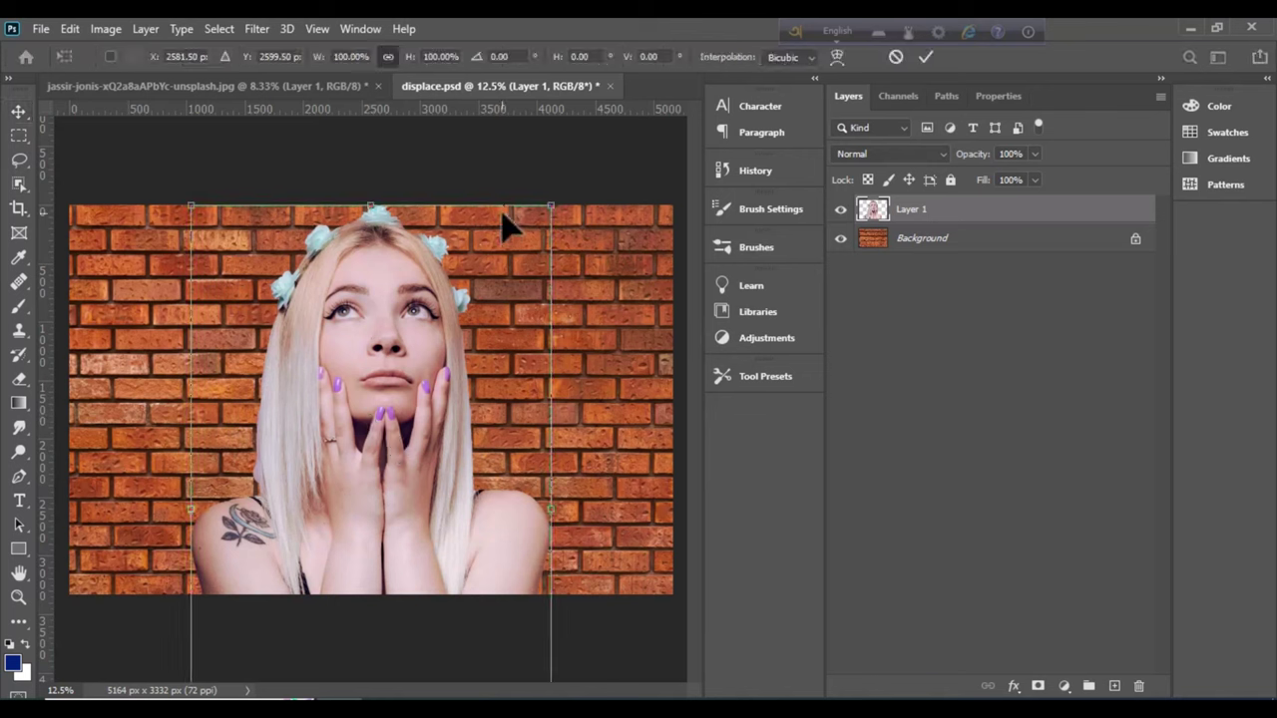
left_click_drag(552, 208, 464, 289)
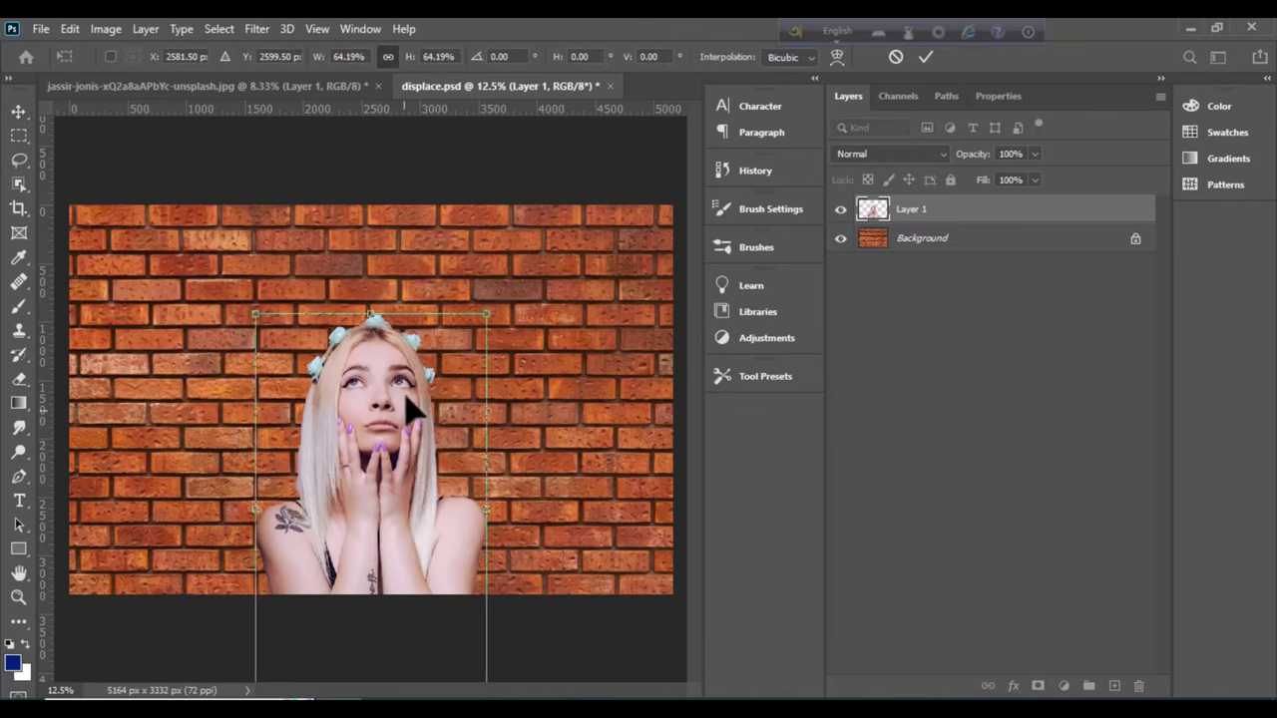
left_click_drag(399, 487, 400, 376)
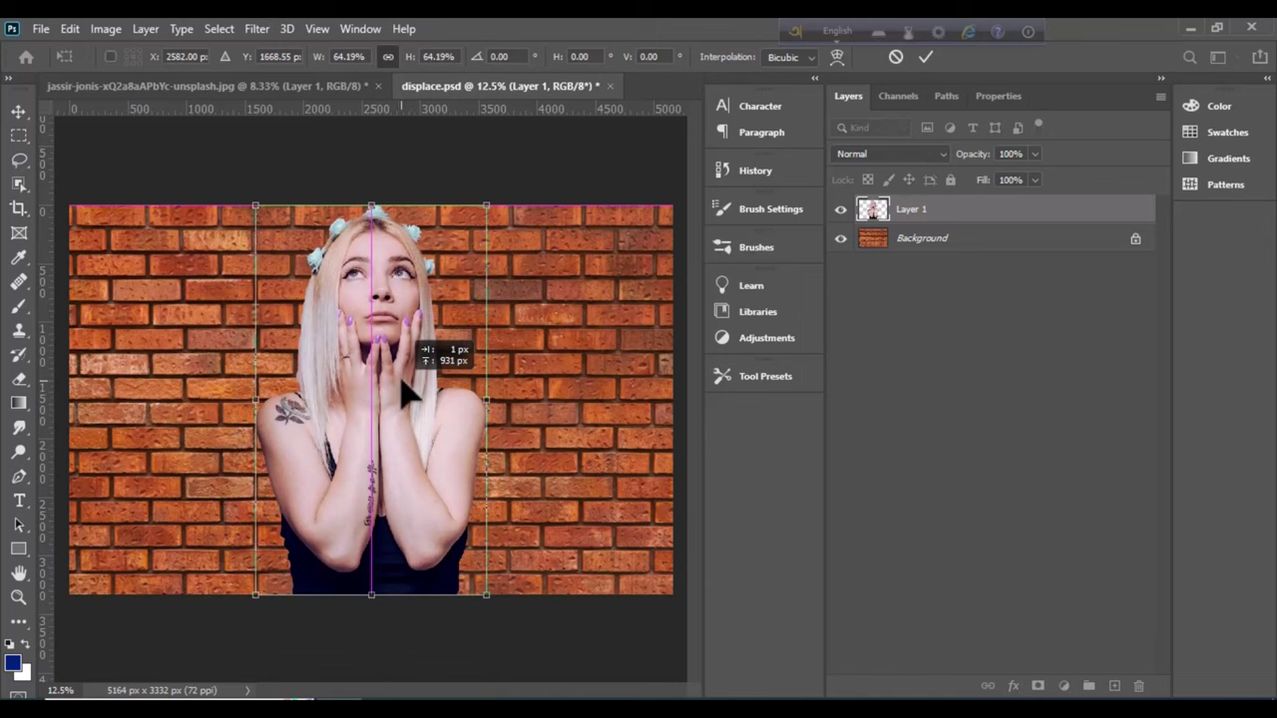
left_click_drag(489, 205, 479, 220)
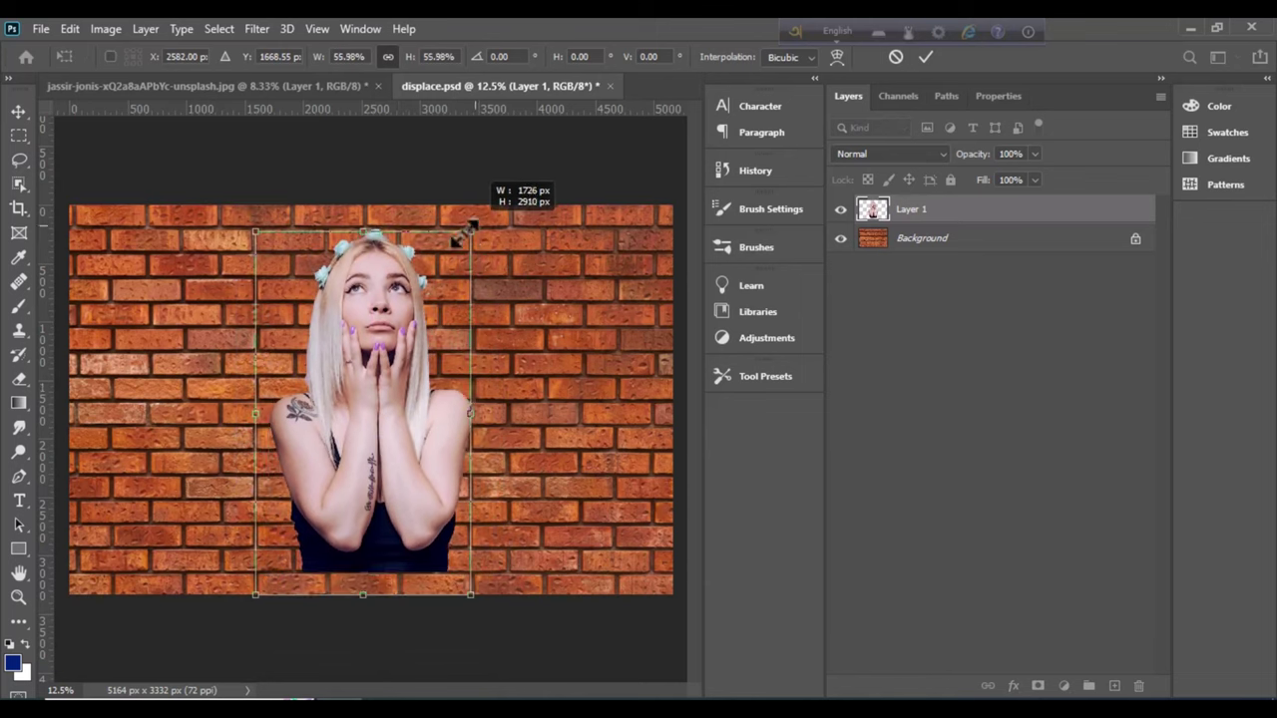
left_click_drag(385, 366, 398, 382)
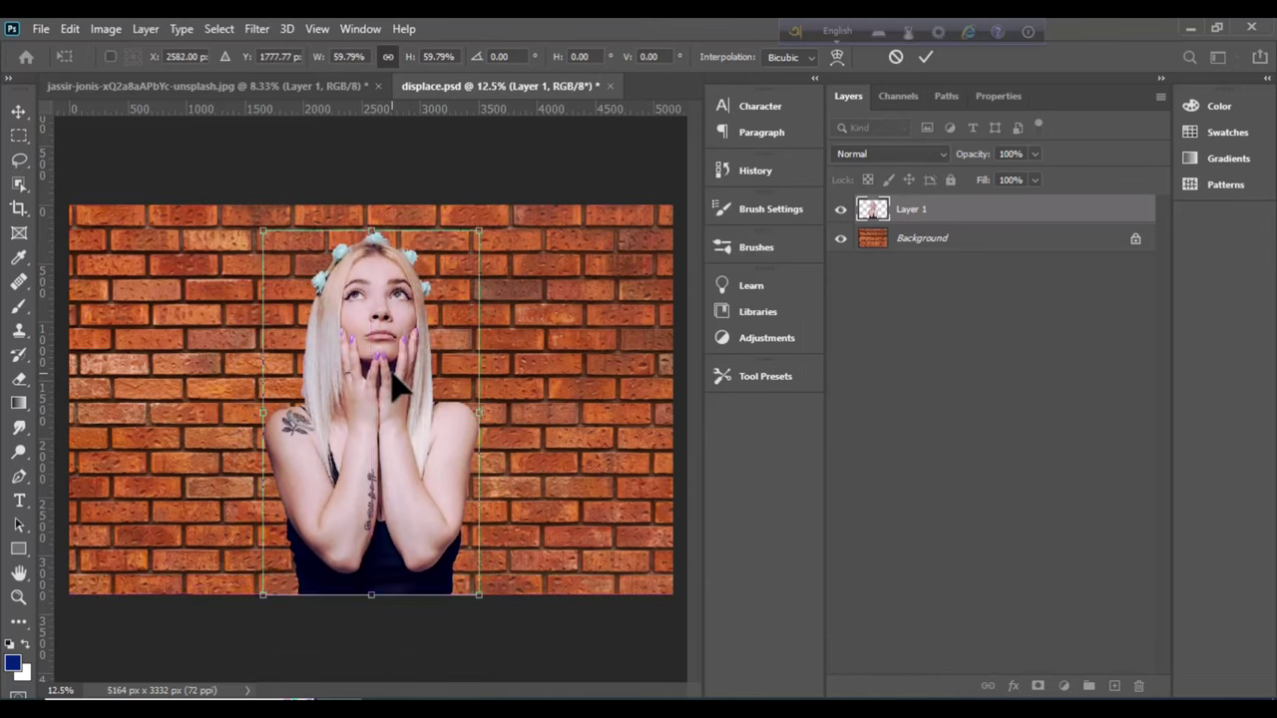
left_click_drag(480, 230, 474, 244)
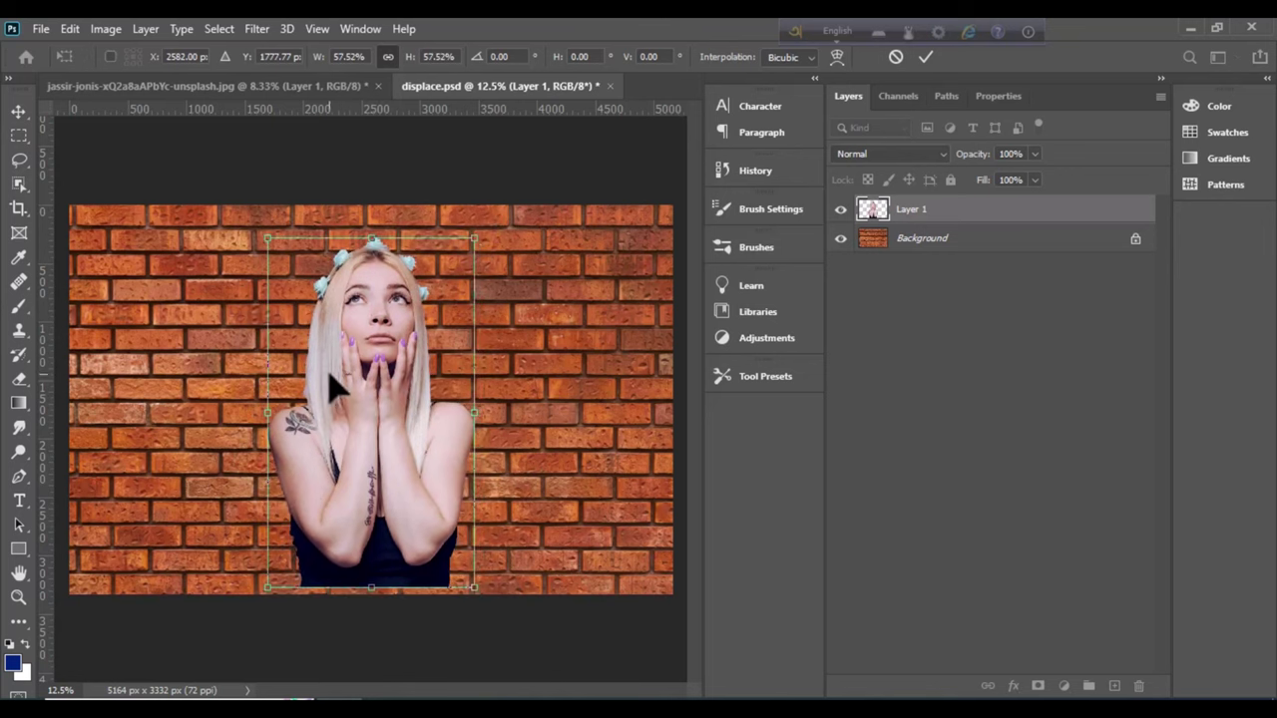
left_click_drag(337, 387, 338, 394)
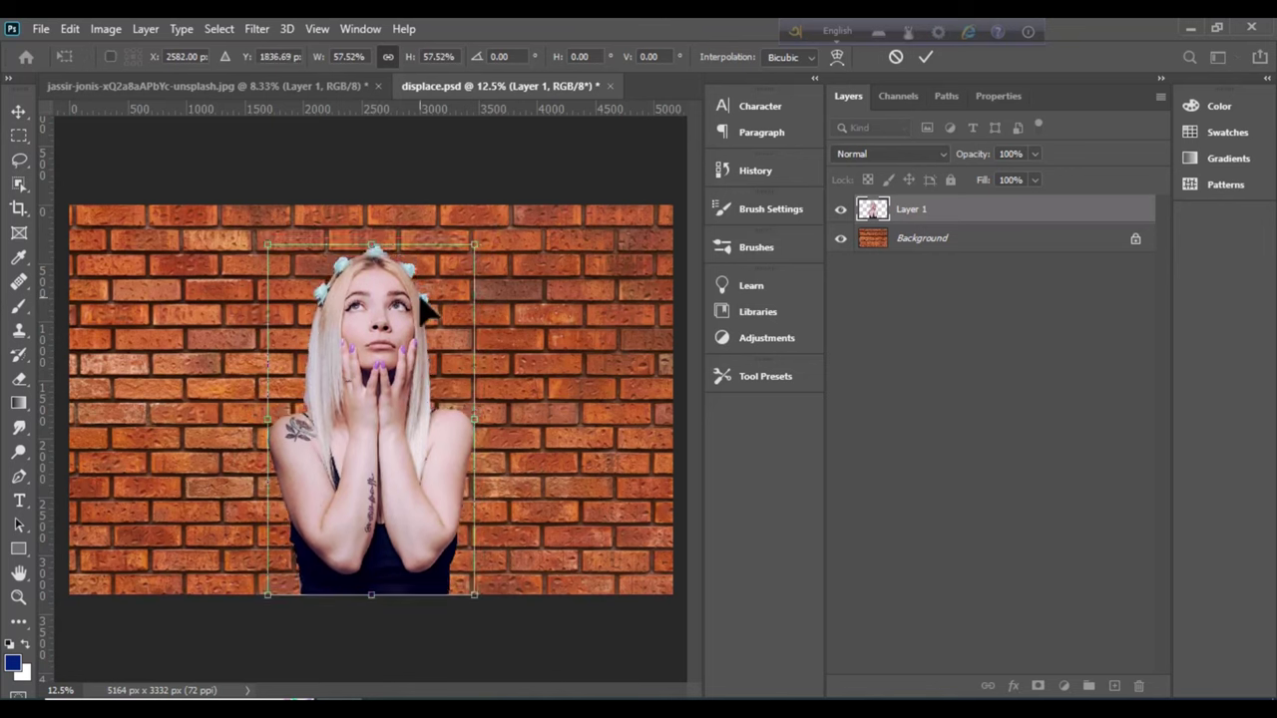
left_click_drag(480, 233, 484, 226)
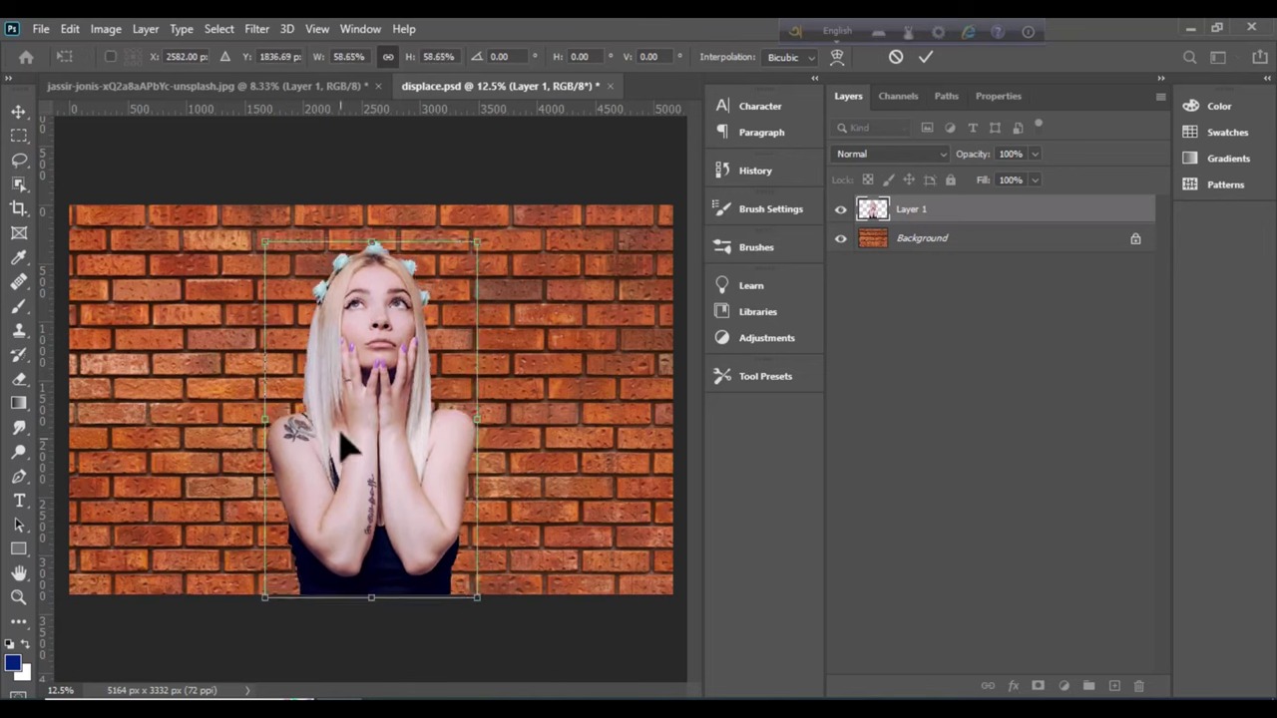
mouse_move(369, 424)
left_mouse_down()
mouse_move(355, 454)
mouse_move(343, 441)
left_mouse_up()
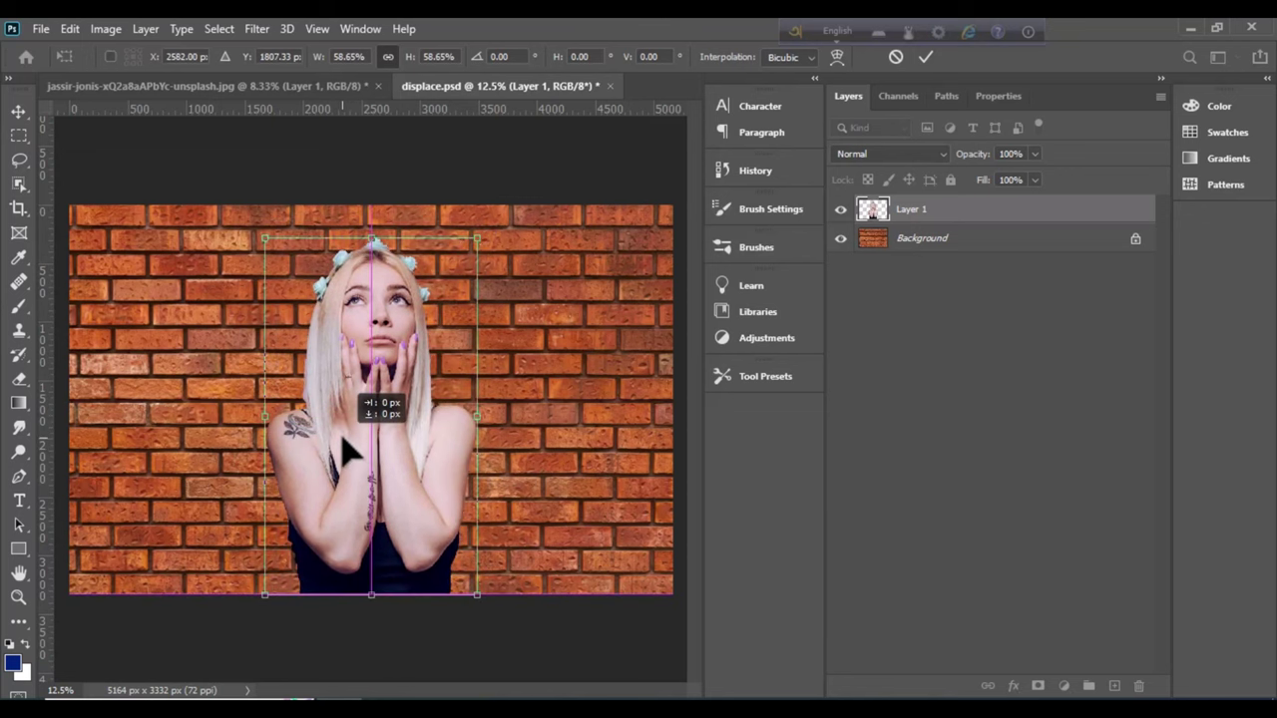
left_click(926, 57)
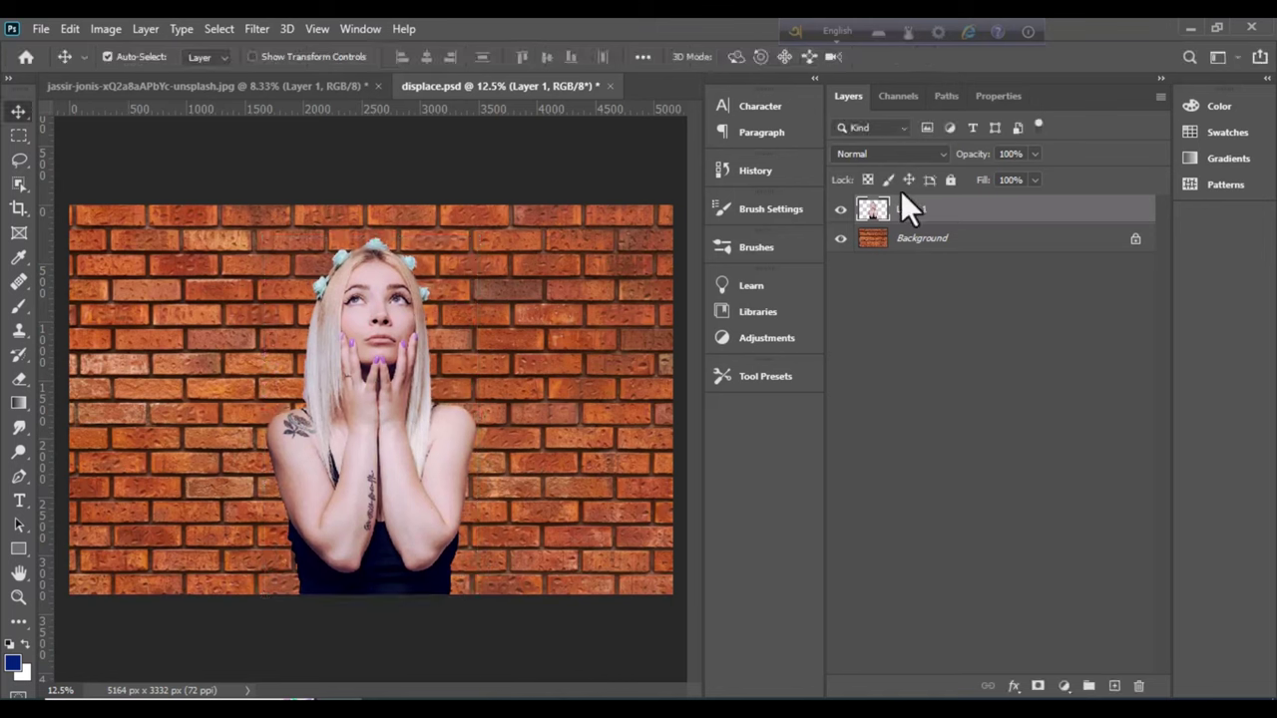
Convert the portrait layer to a smart object and add a Stroke layer style
right_click(916, 215)
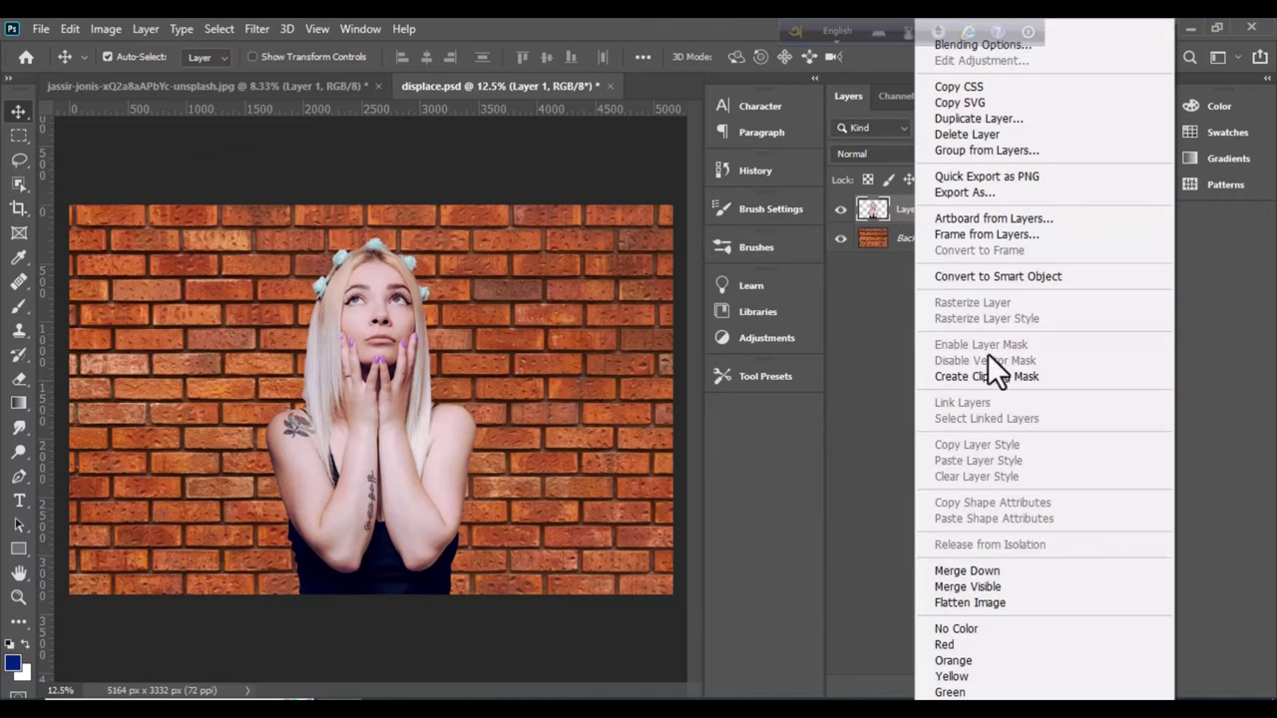
left_click(983, 277)
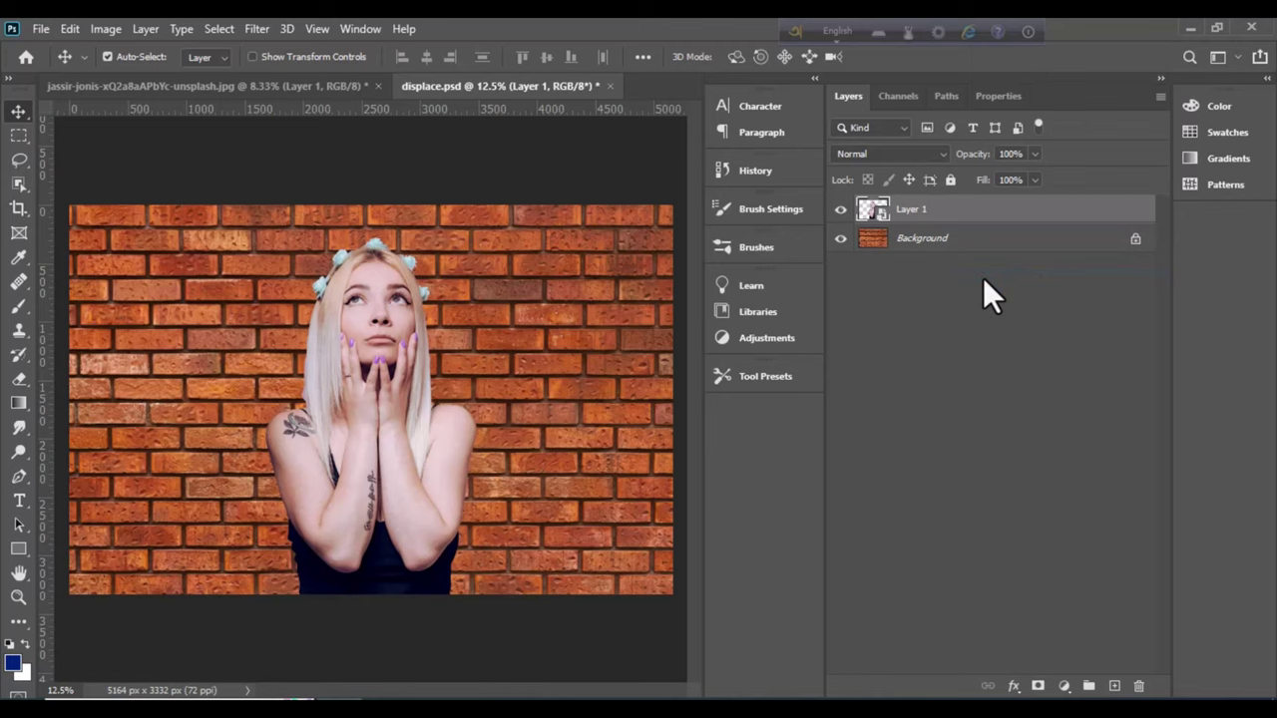
left_click(1014, 686)
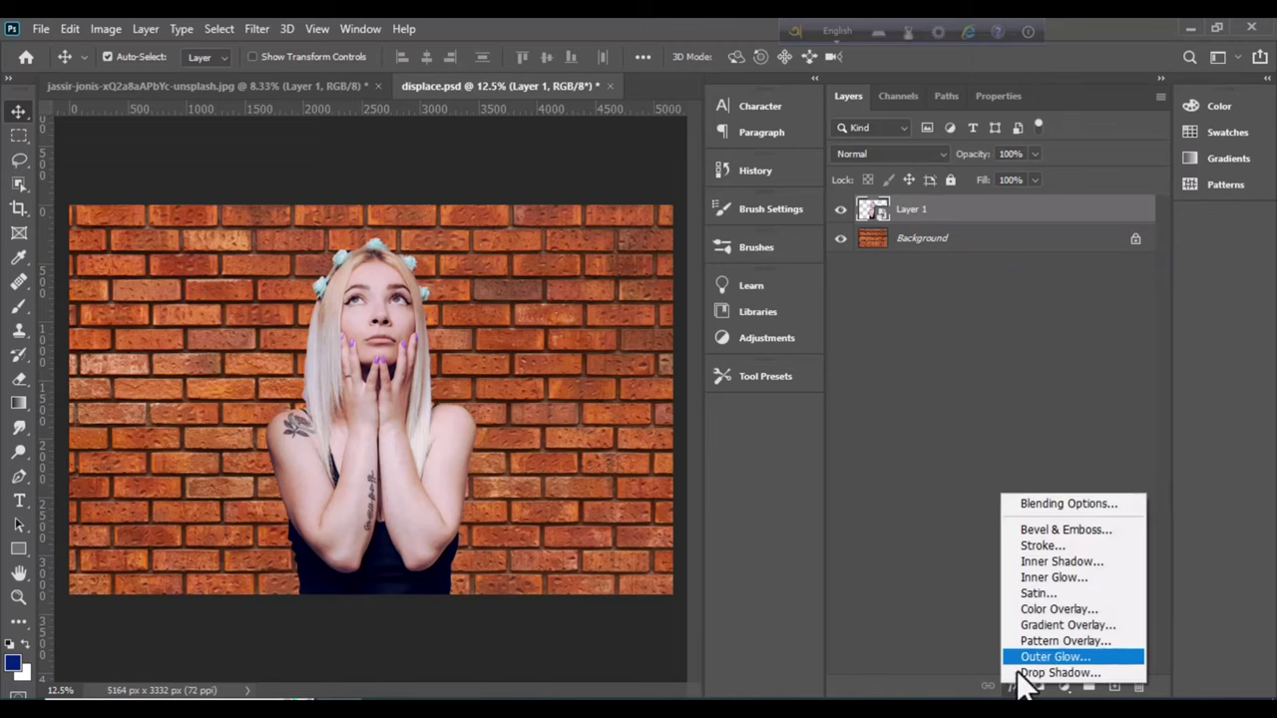
left_click(1060, 549)
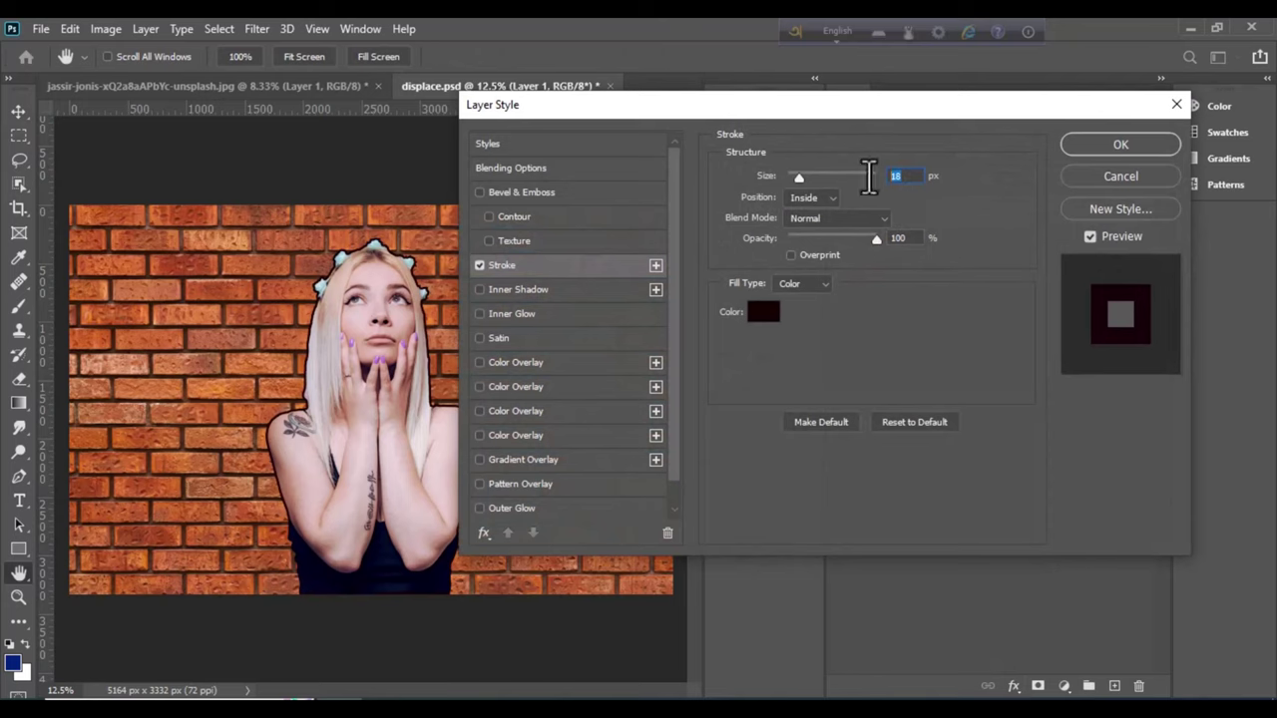
Set the stroke to 18 px inside in near-black 020001 and apply it
left_click(897, 238)
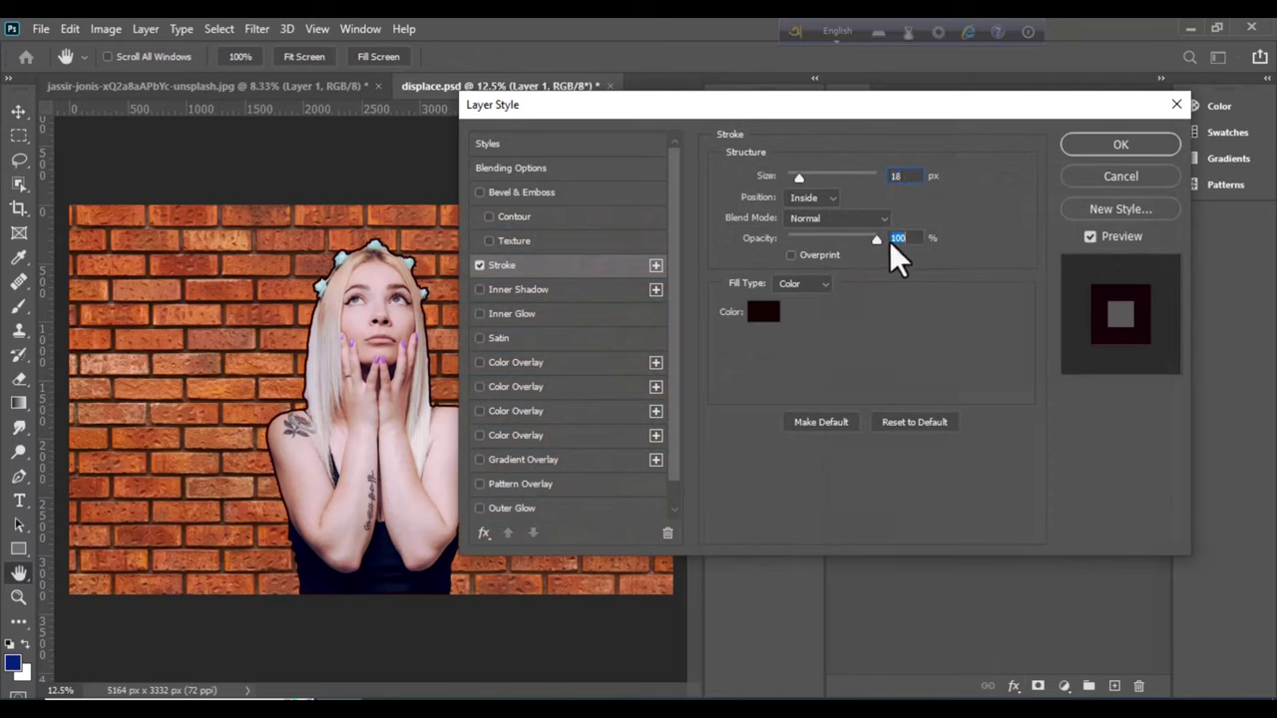
left_click(771, 319)
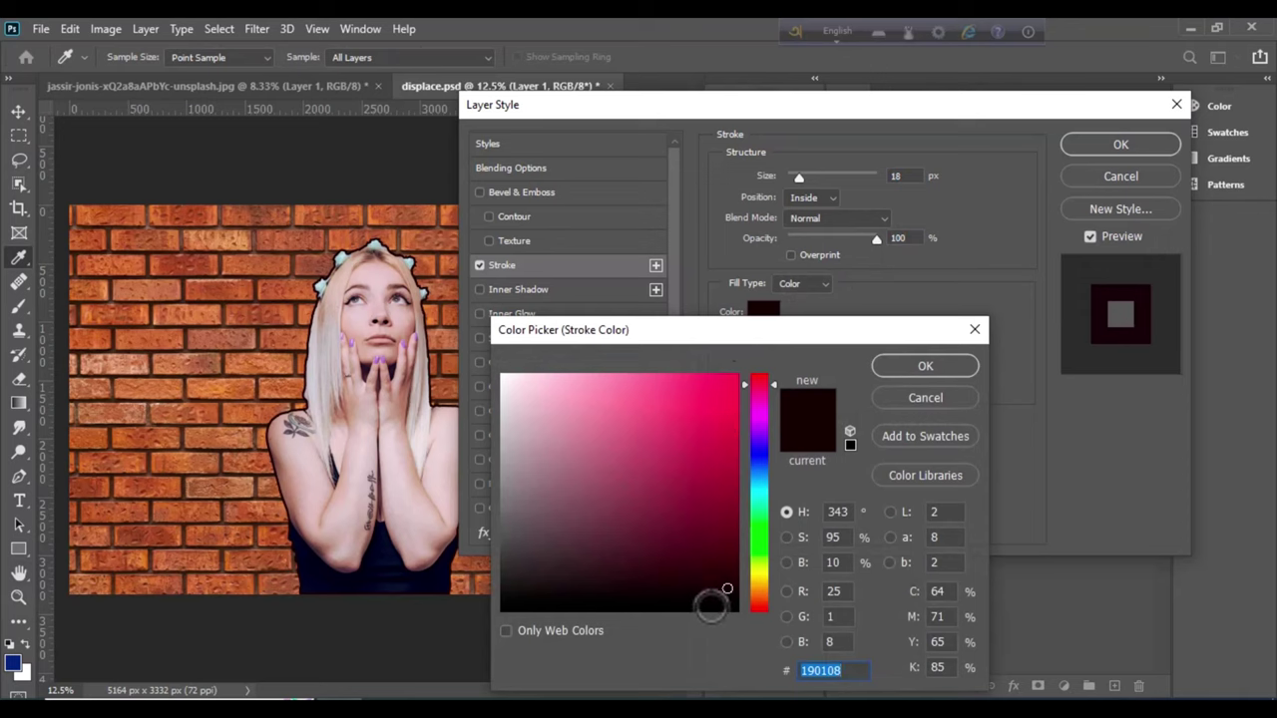
left_click(731, 611)
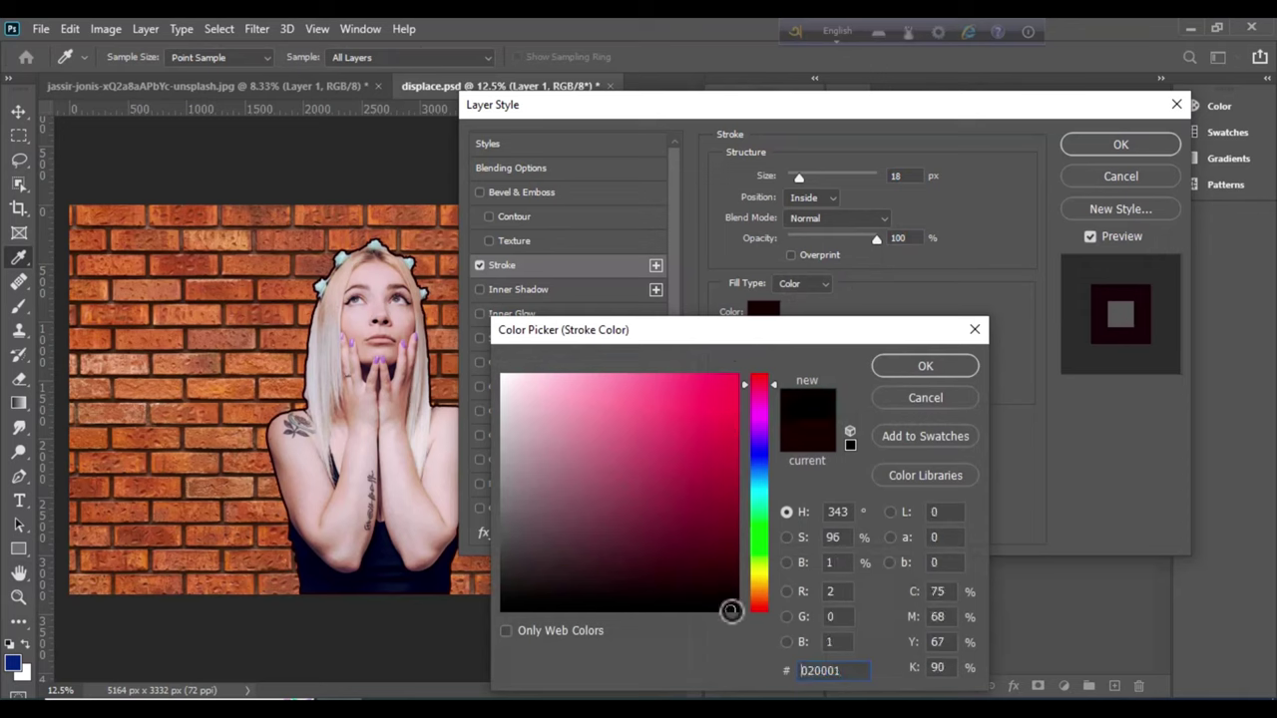
left_click(923, 367)
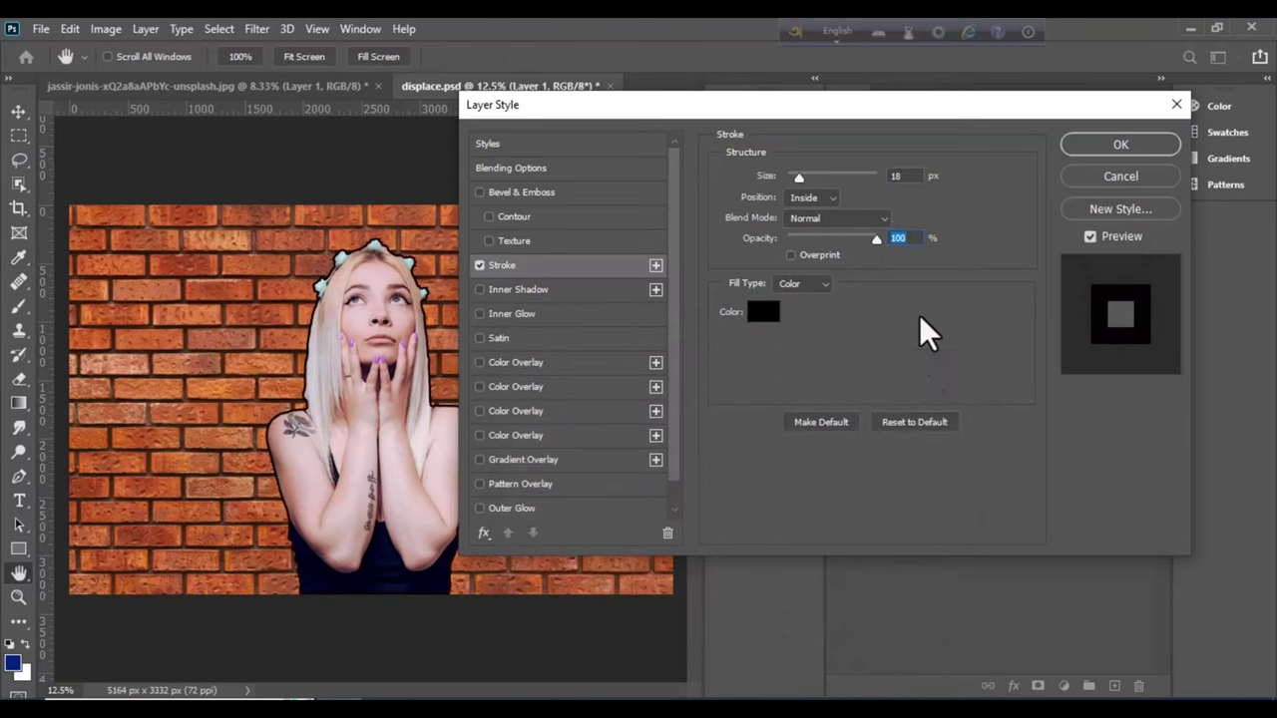
left_click(1145, 149)
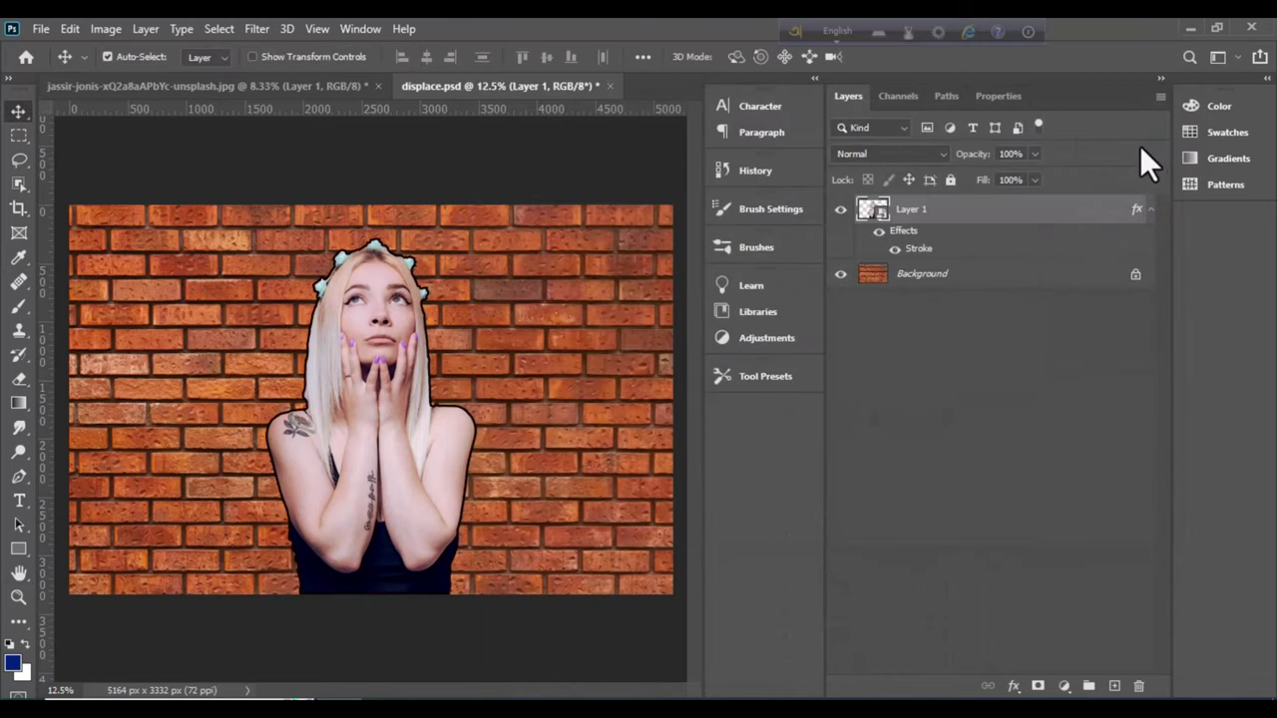
scroll(371, 379, "up", 2)
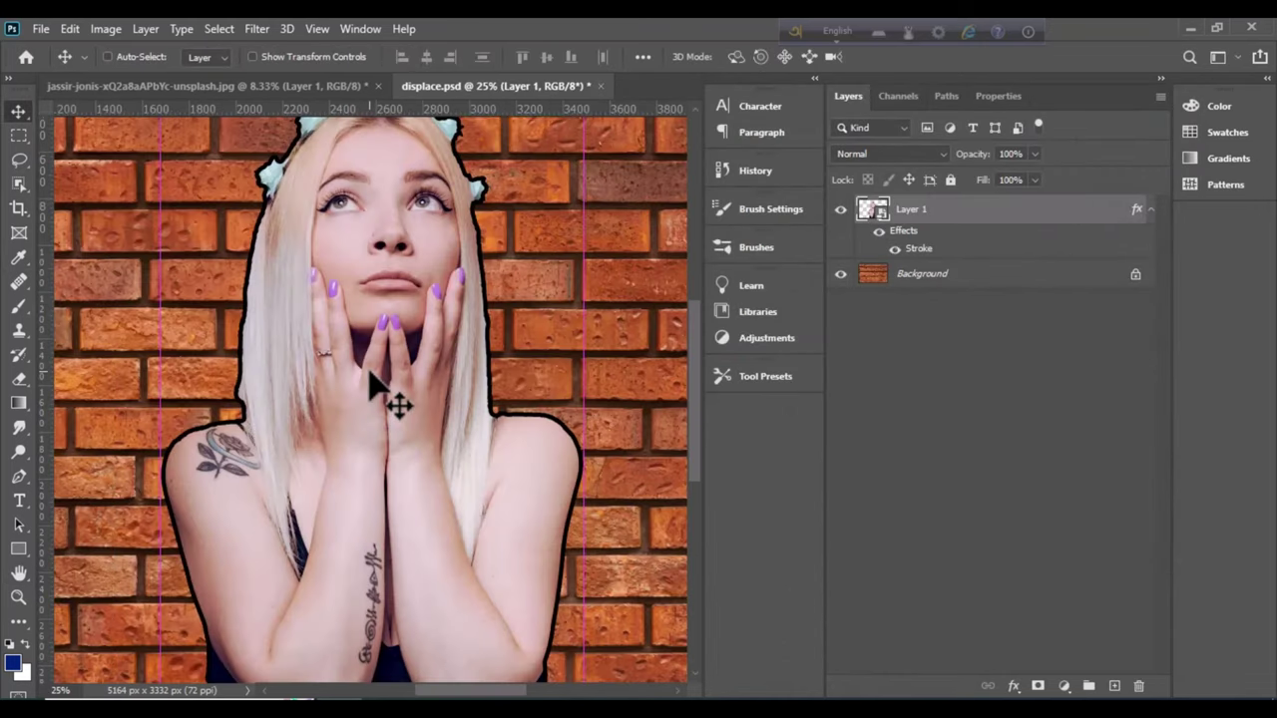
scroll(371, 379, "down", 1)
scroll(371, 379, "down", 1)
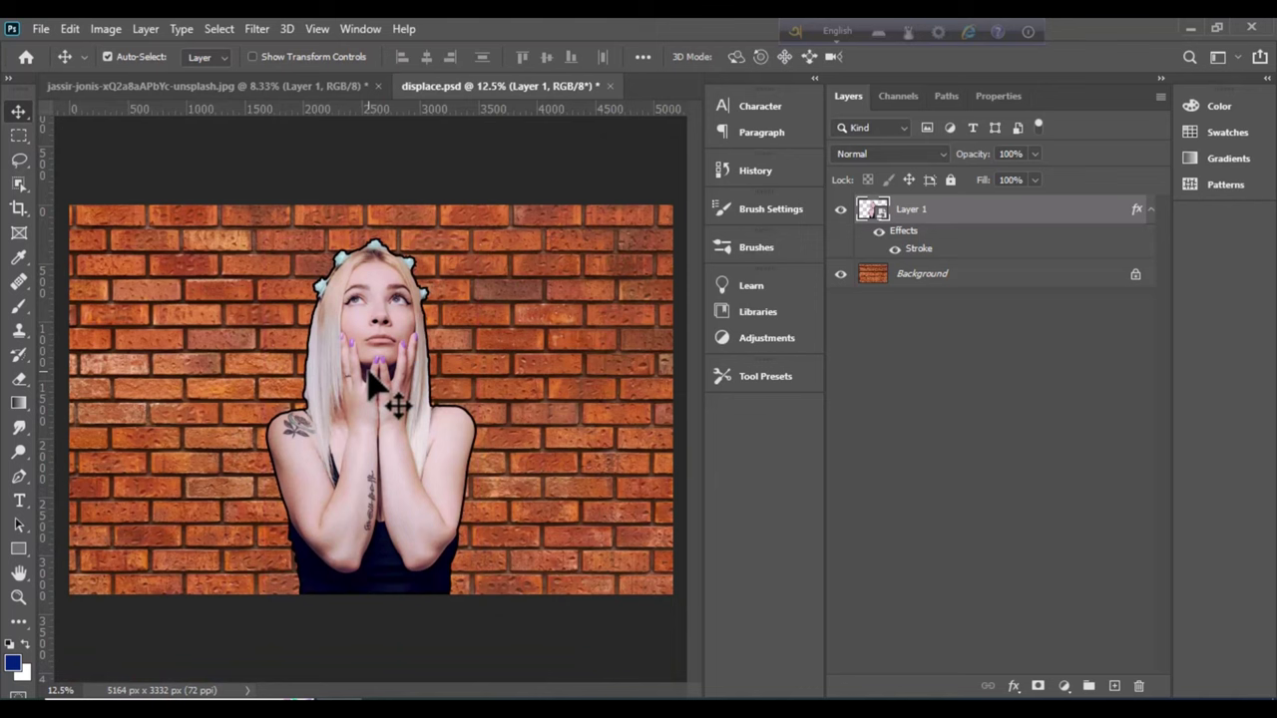
left_click(259, 28)
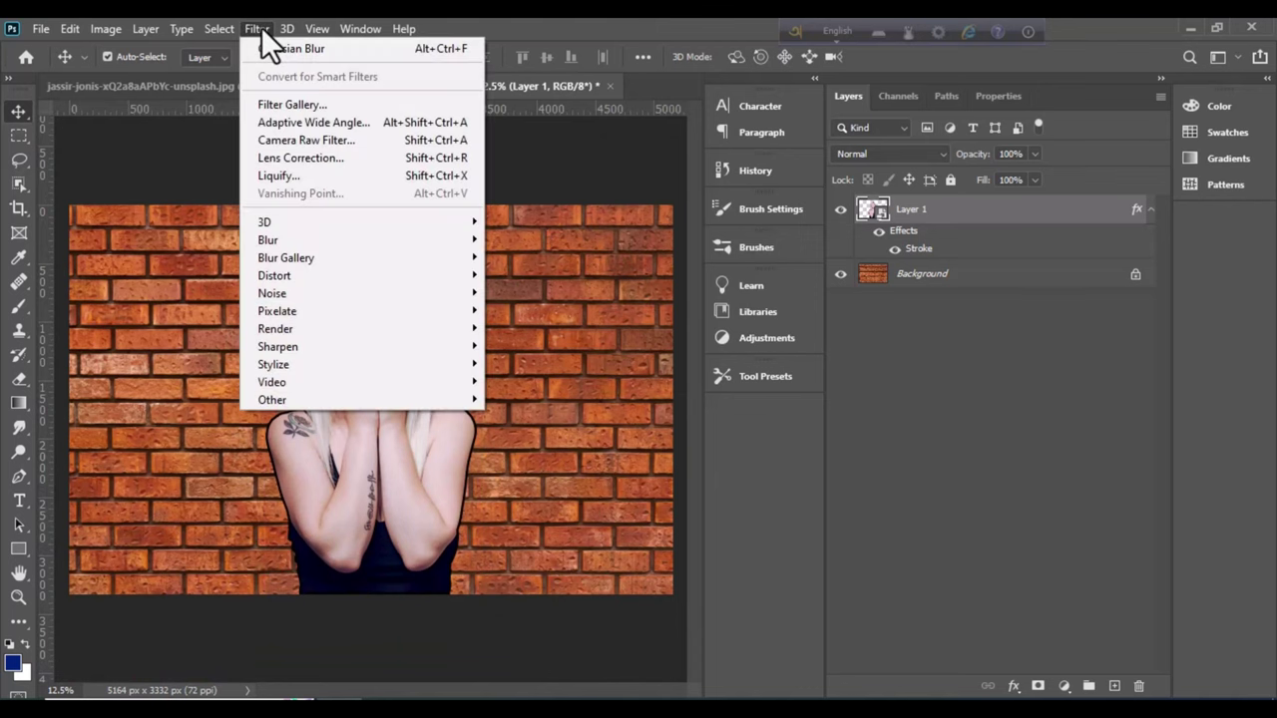
Apply a Fresco filter with Brush Size 1, Detail 10 and Texture 1
left_click(317, 104)
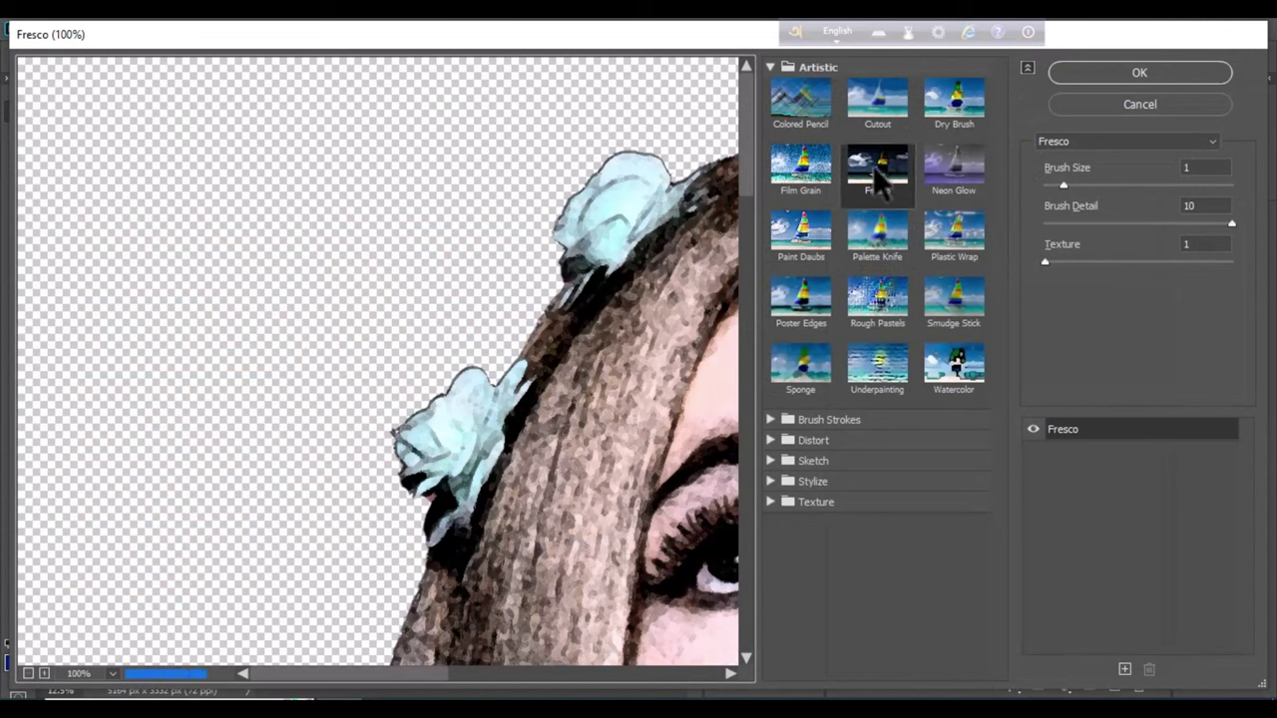
left_click(1197, 170)
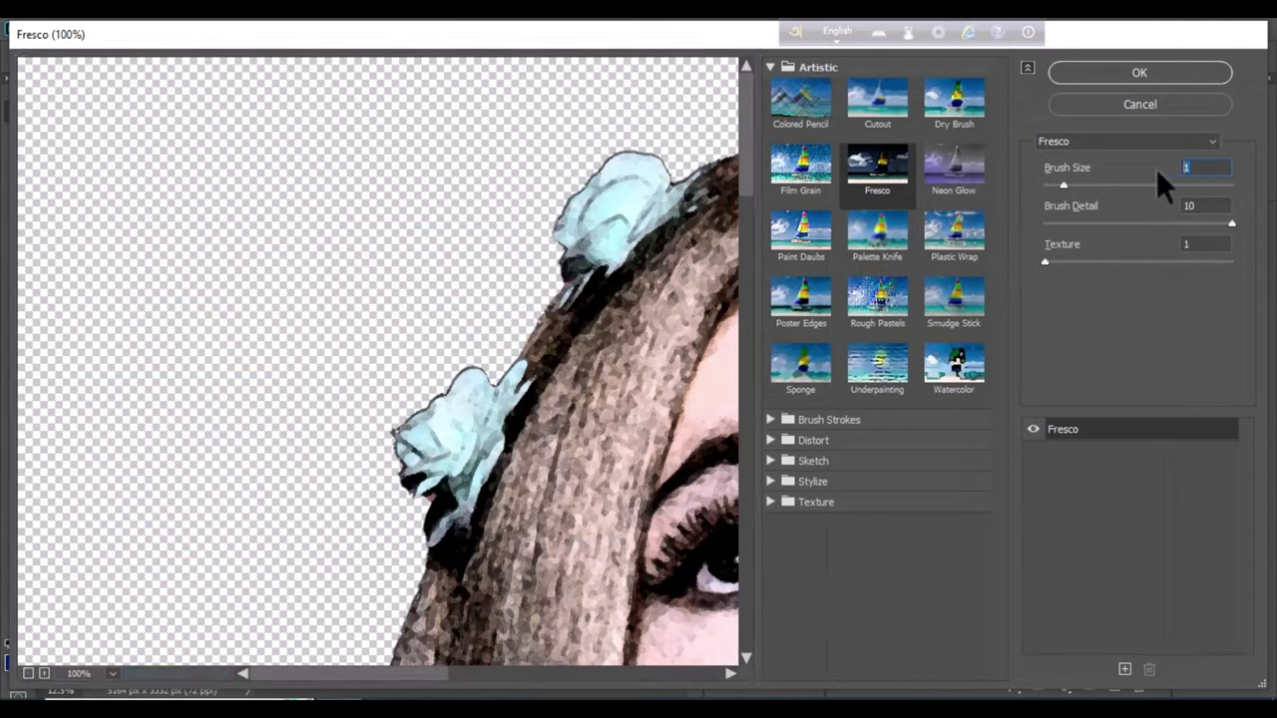
key("Tab")
left_click(1132, 74)
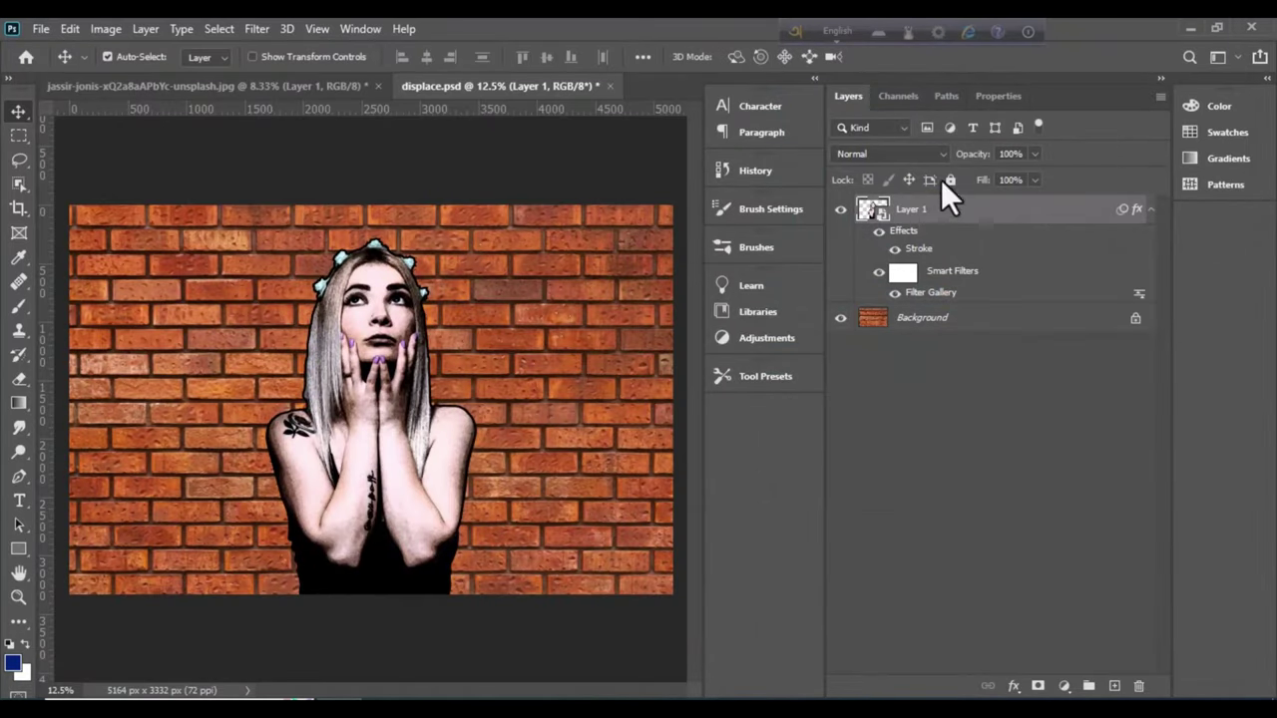
Set the portrait layer's blend mode to Overlay
left_click(942, 158)
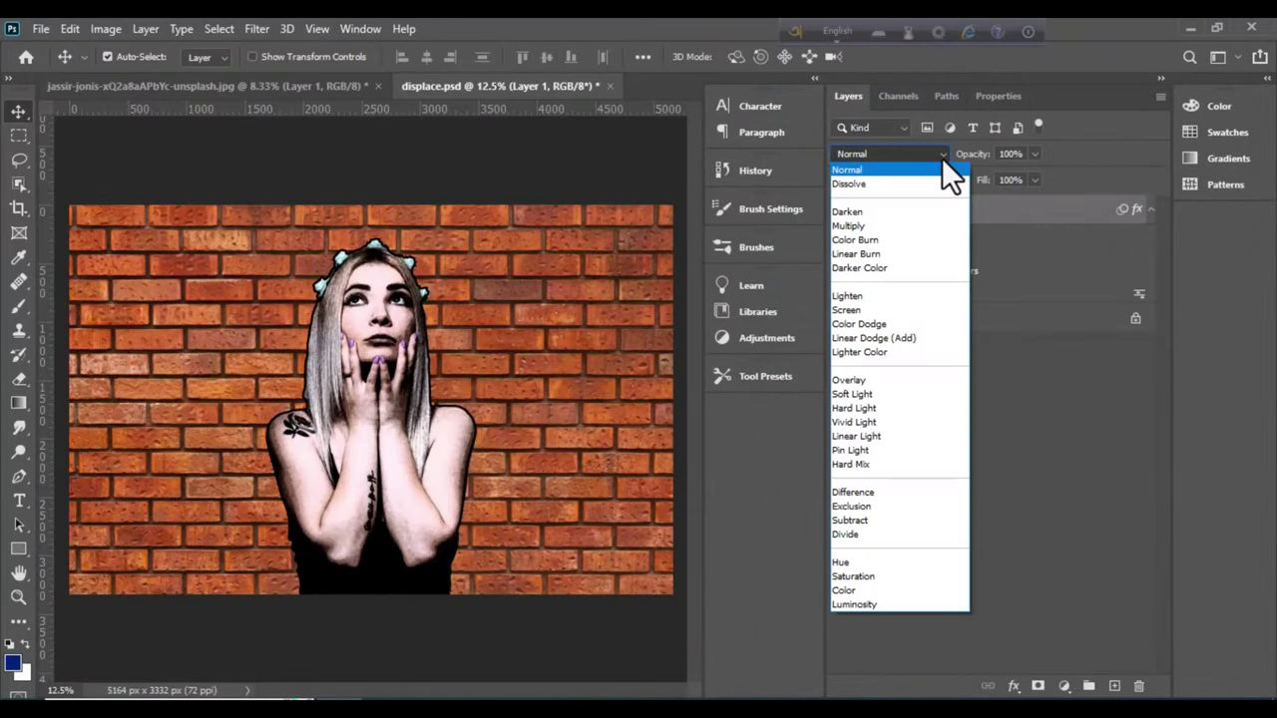
left_click(854, 380)
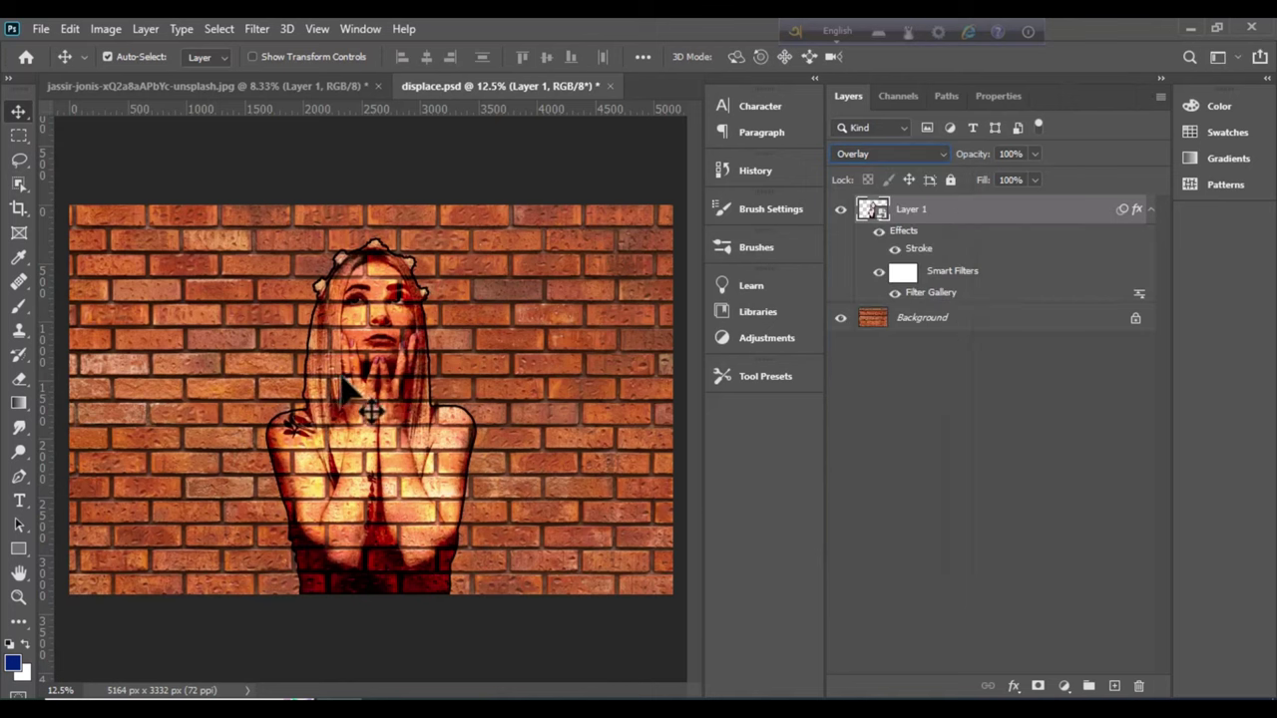
scroll(349, 394, "up", 2)
scroll(349, 394, "up", 1)
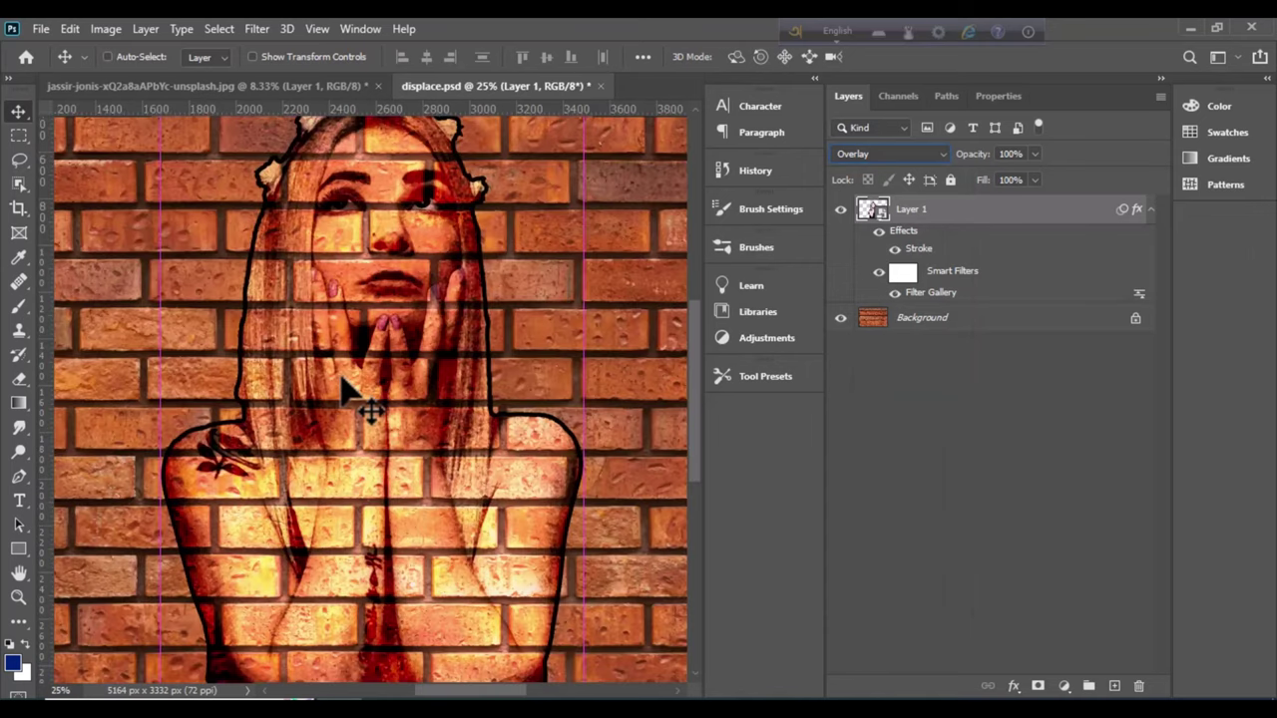
scroll(349, 394, "down", 2)
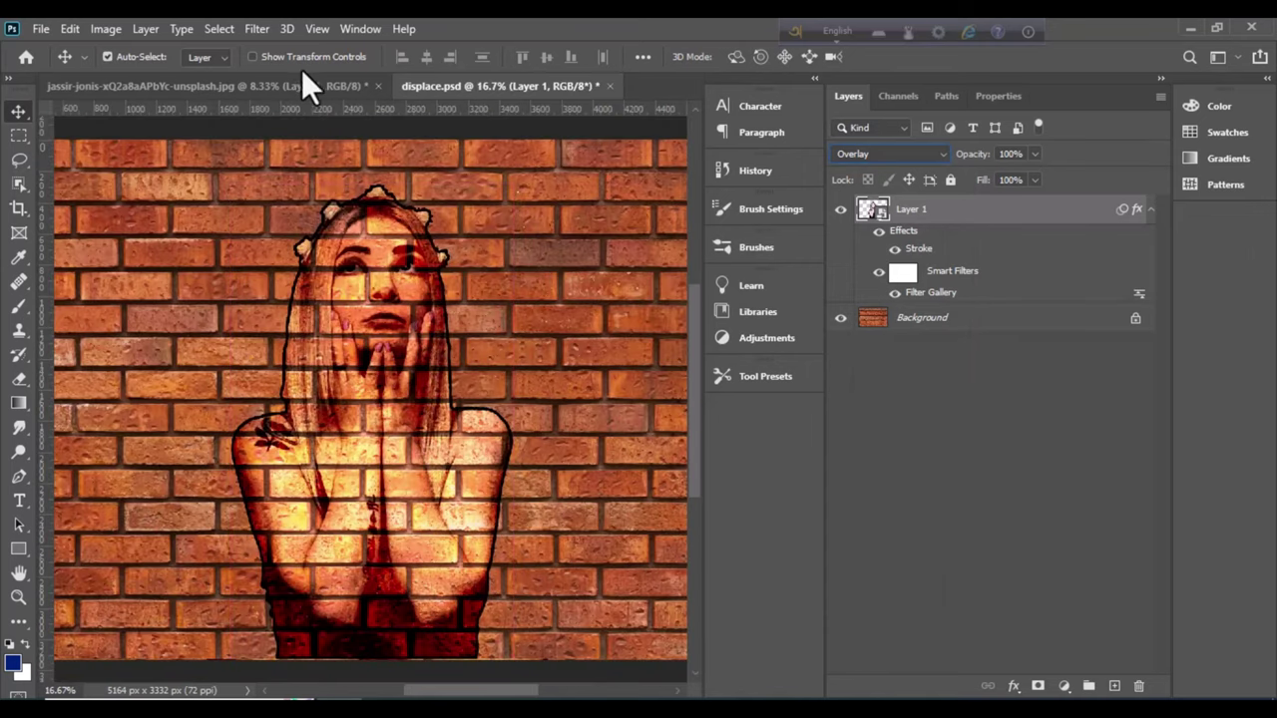
Apply a Displace filter with scales 5 and 5 using displace.psd as the map
left_click(258, 30)
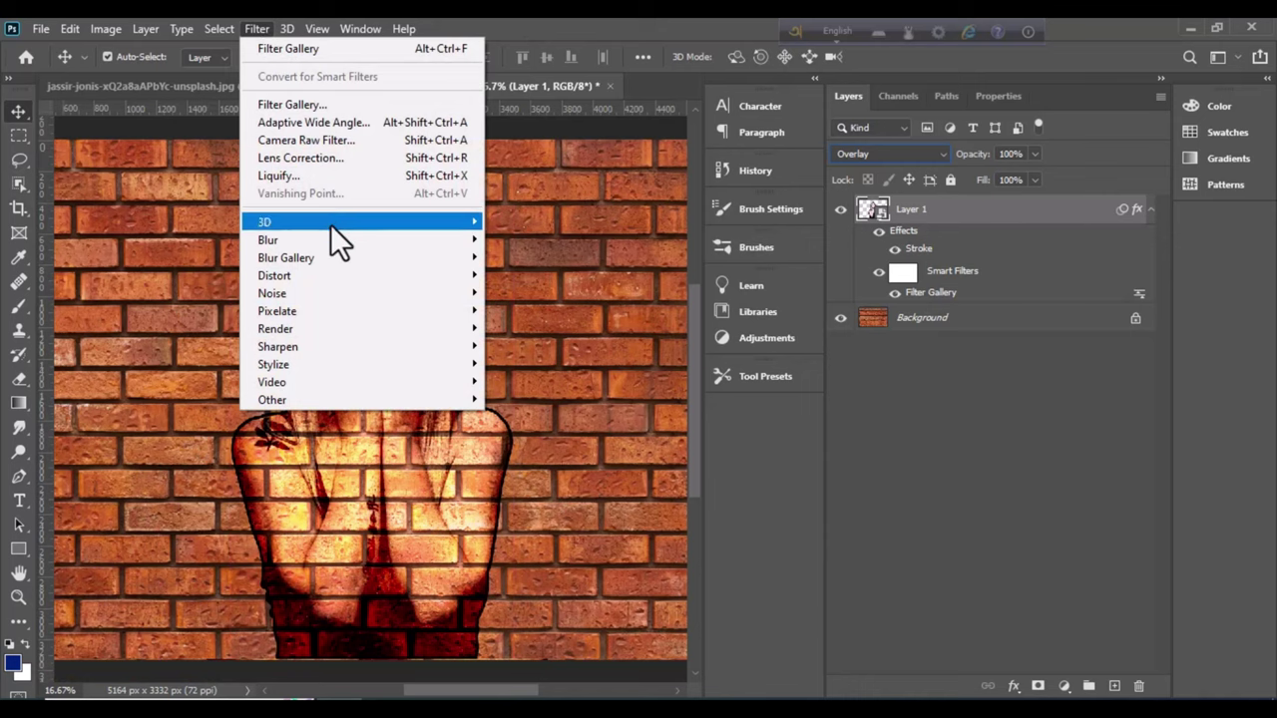
mouse_move(275, 276)
left_click(491, 269)
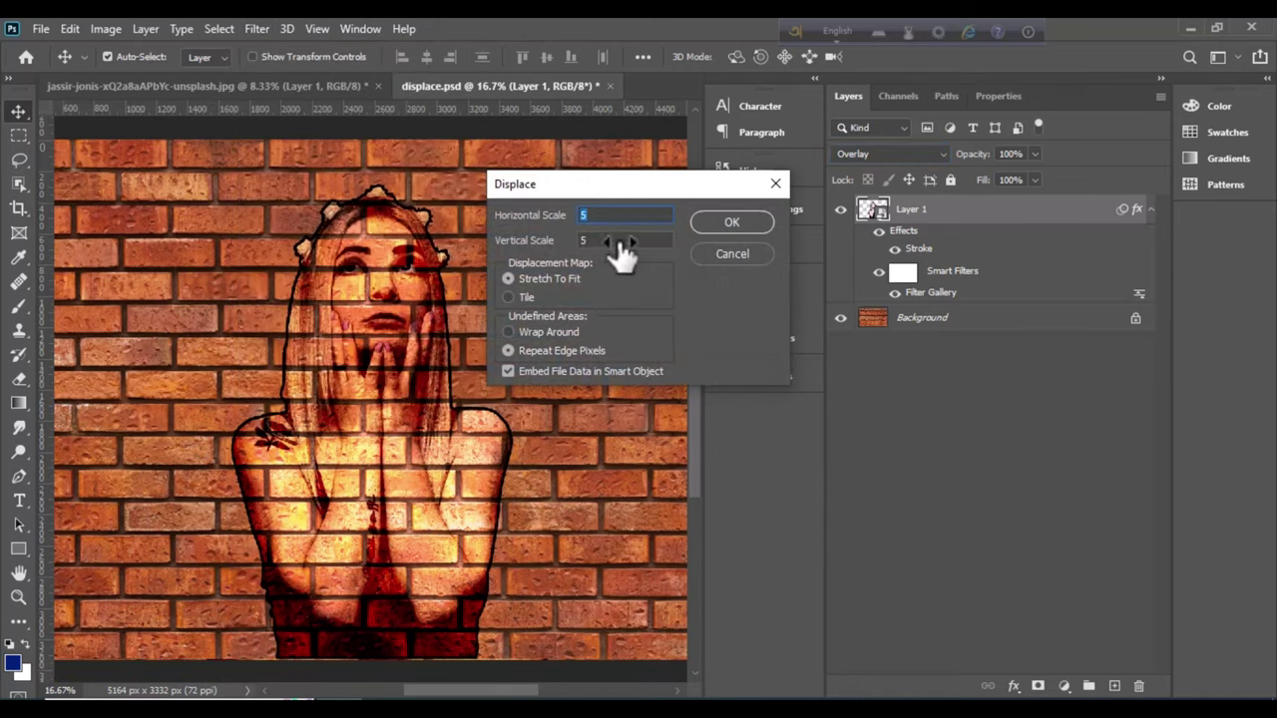
double_click(616, 242)
left_click(755, 228)
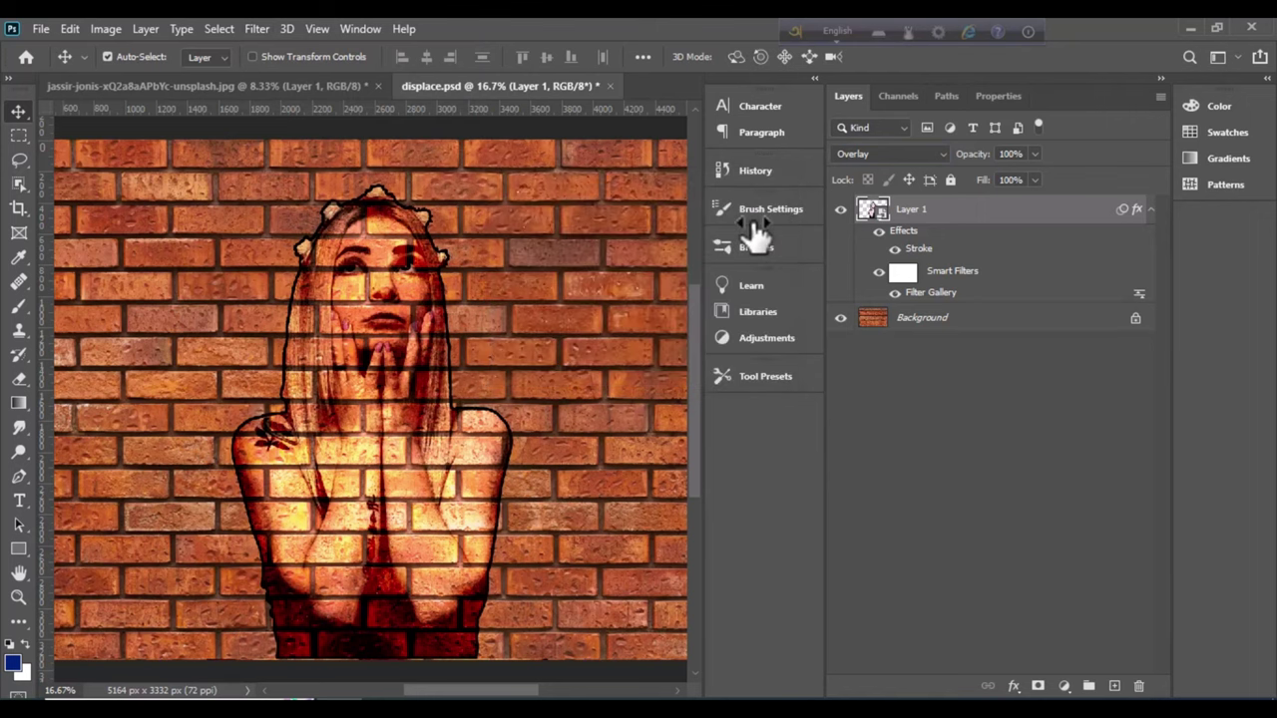
left_click(247, 183)
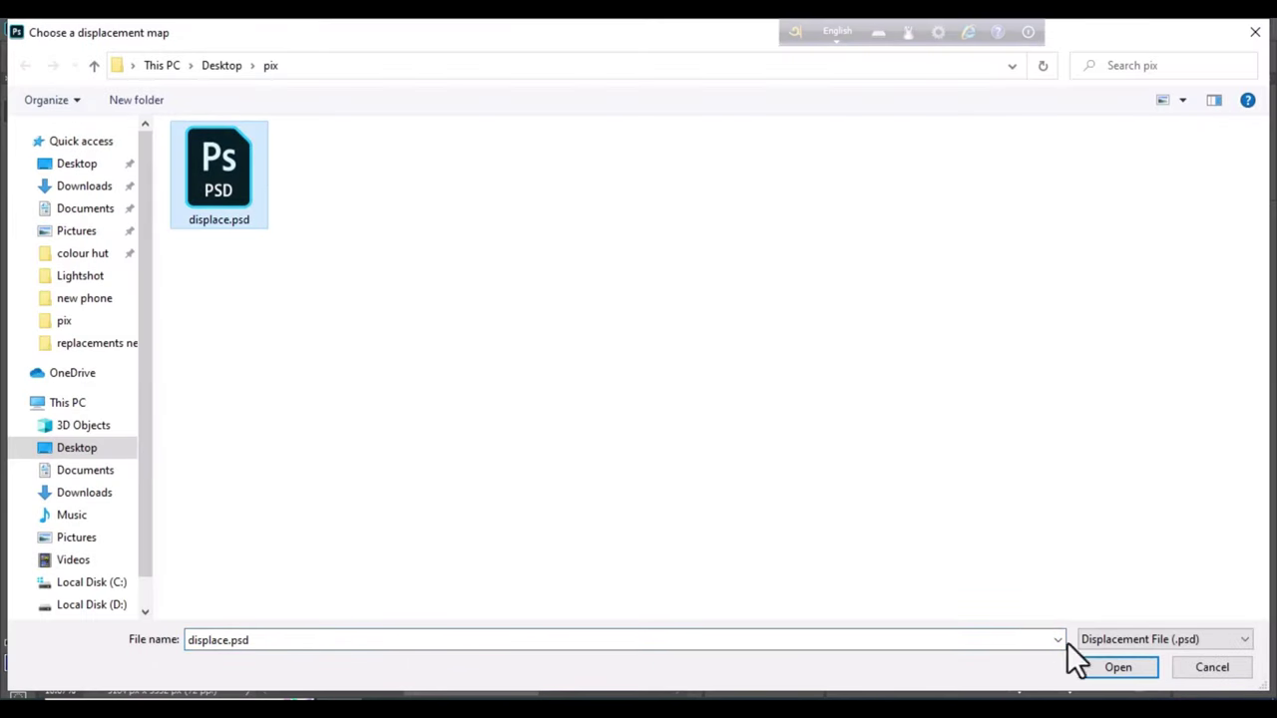
left_click(1108, 670)
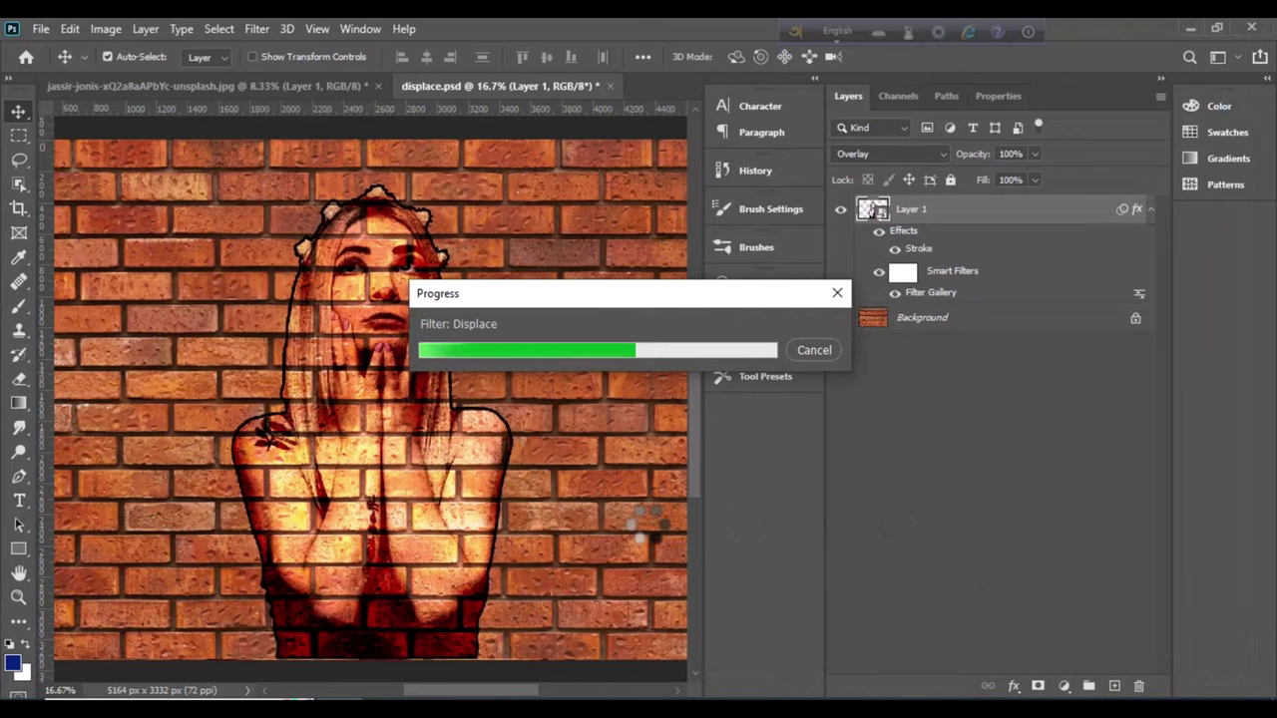
Lower the portrait layer's opacity to 80%
left_click(1015, 153)
type("80")
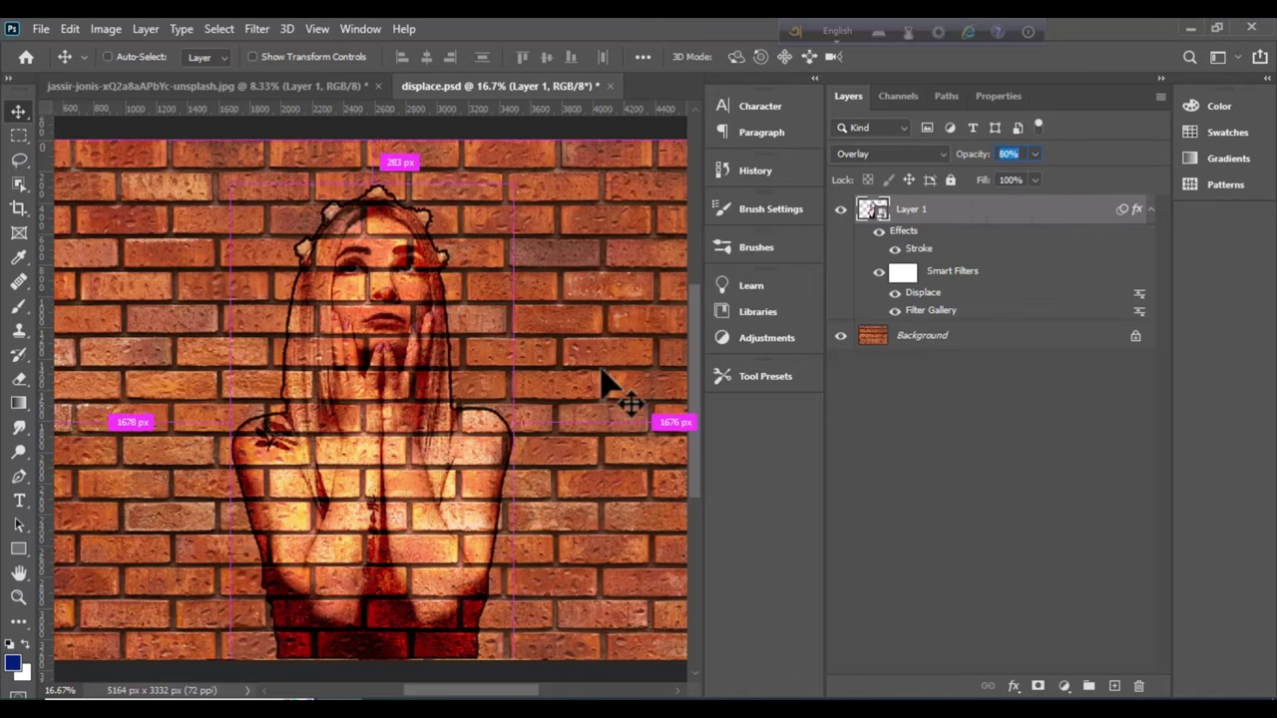
key("ctrl+minus")
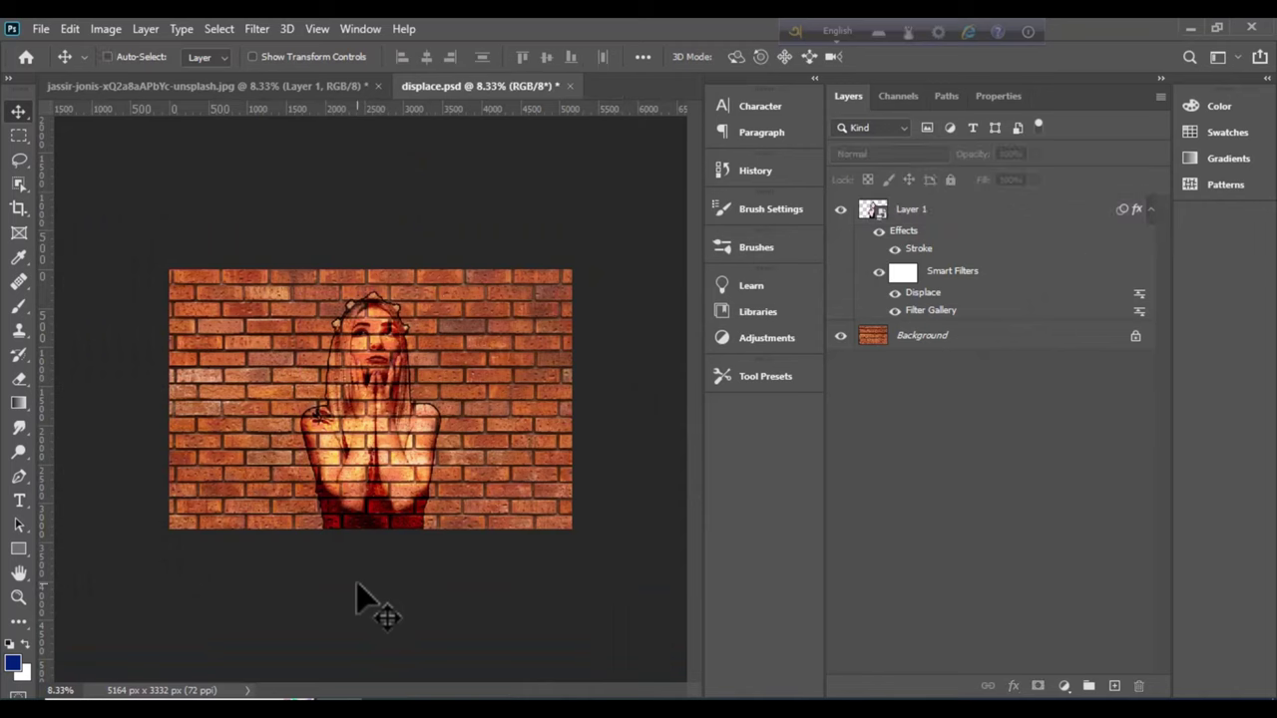
key("ctrl+plus")
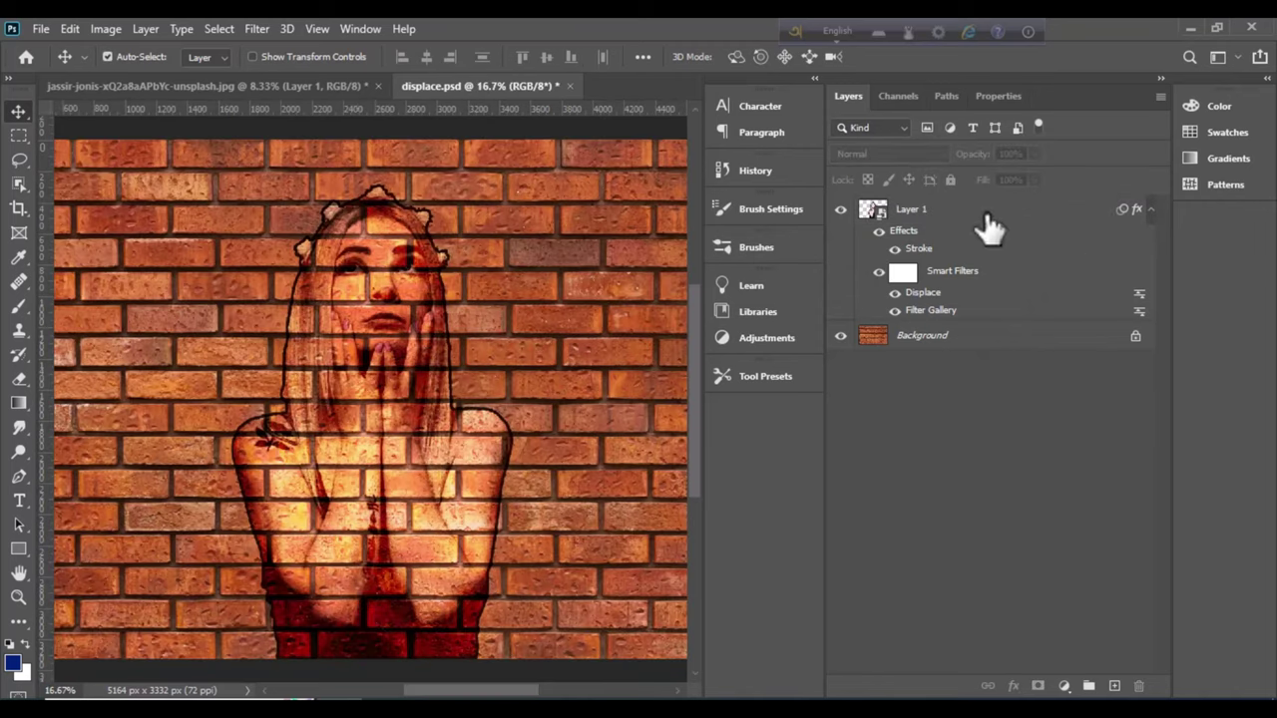
left_click(988, 212)
Duplicate the portrait layer as Layer 1 copy
right_click(988, 211)
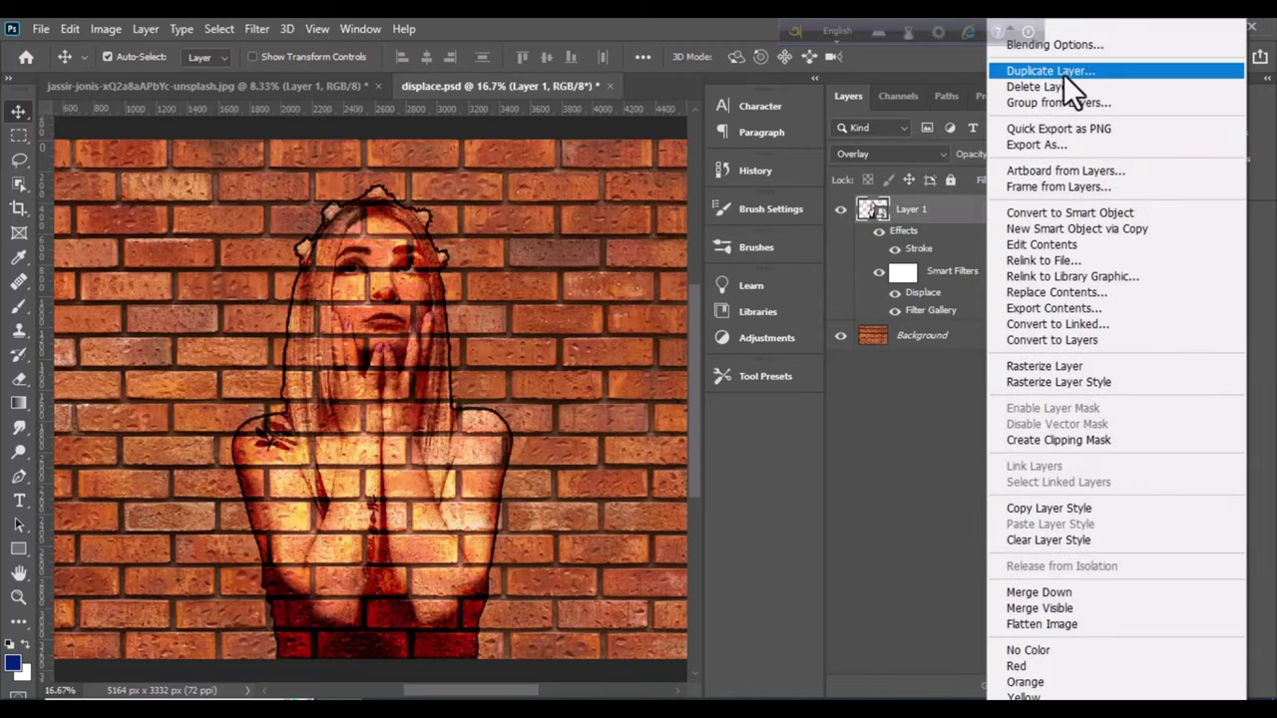
left_click(1064, 71)
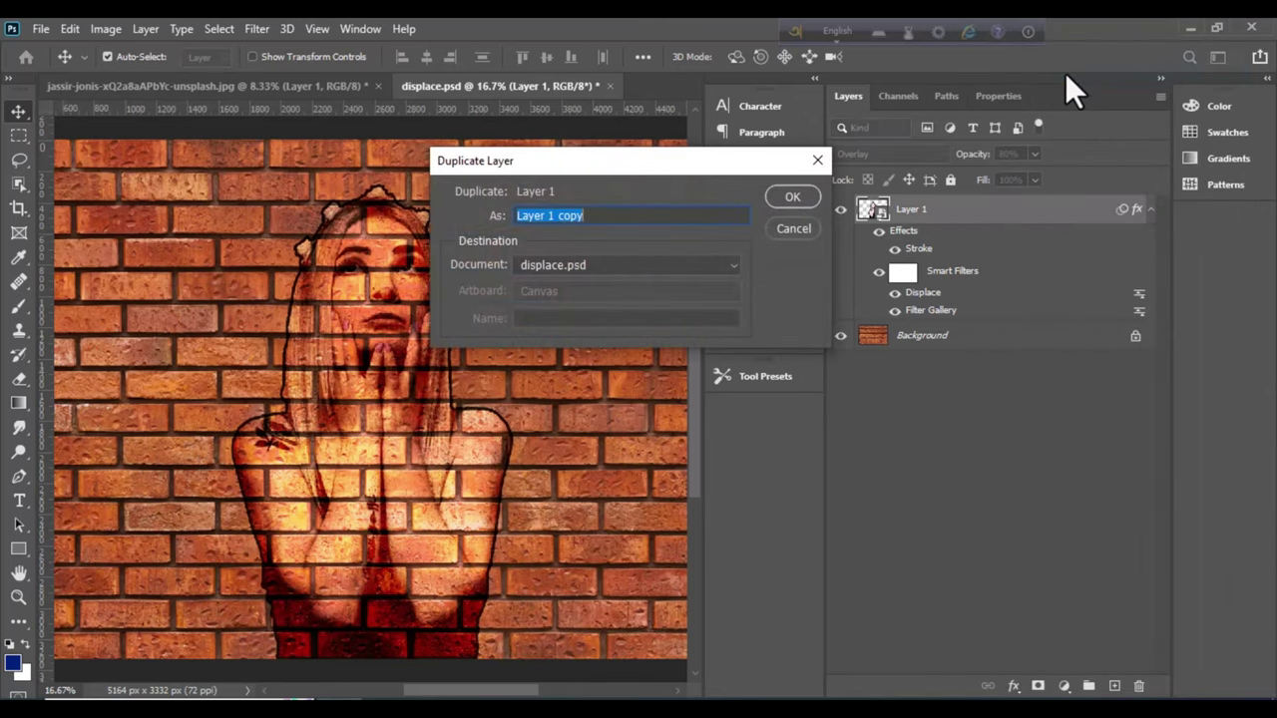
left_click(790, 198)
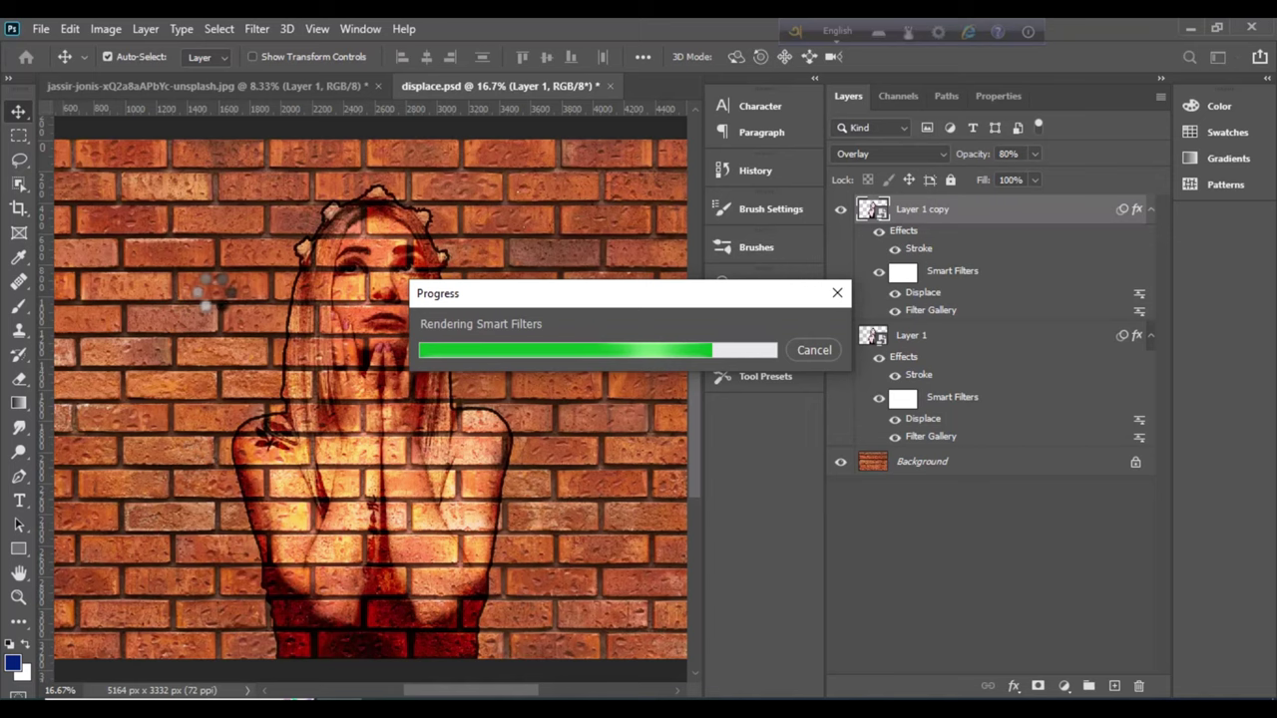
Set Layer 1 copy's blend mode to Soft Light
scroll(399, 389, "down", 1)
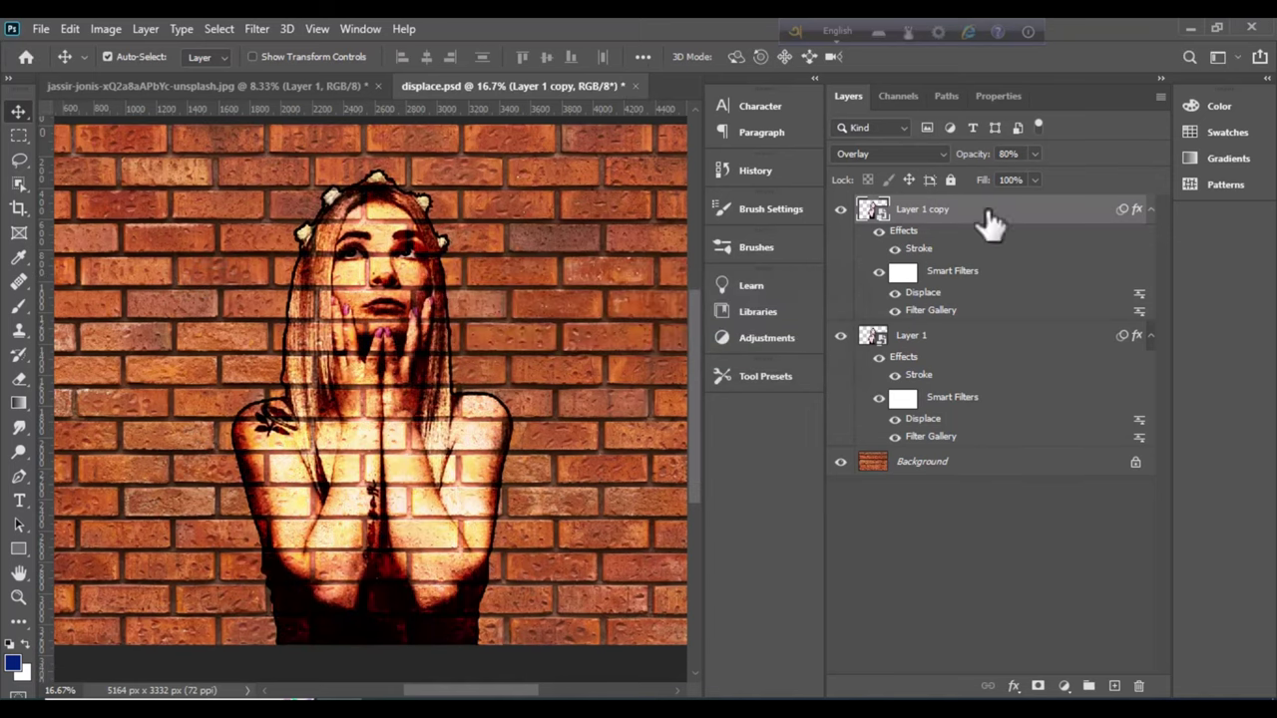
left_click(942, 155)
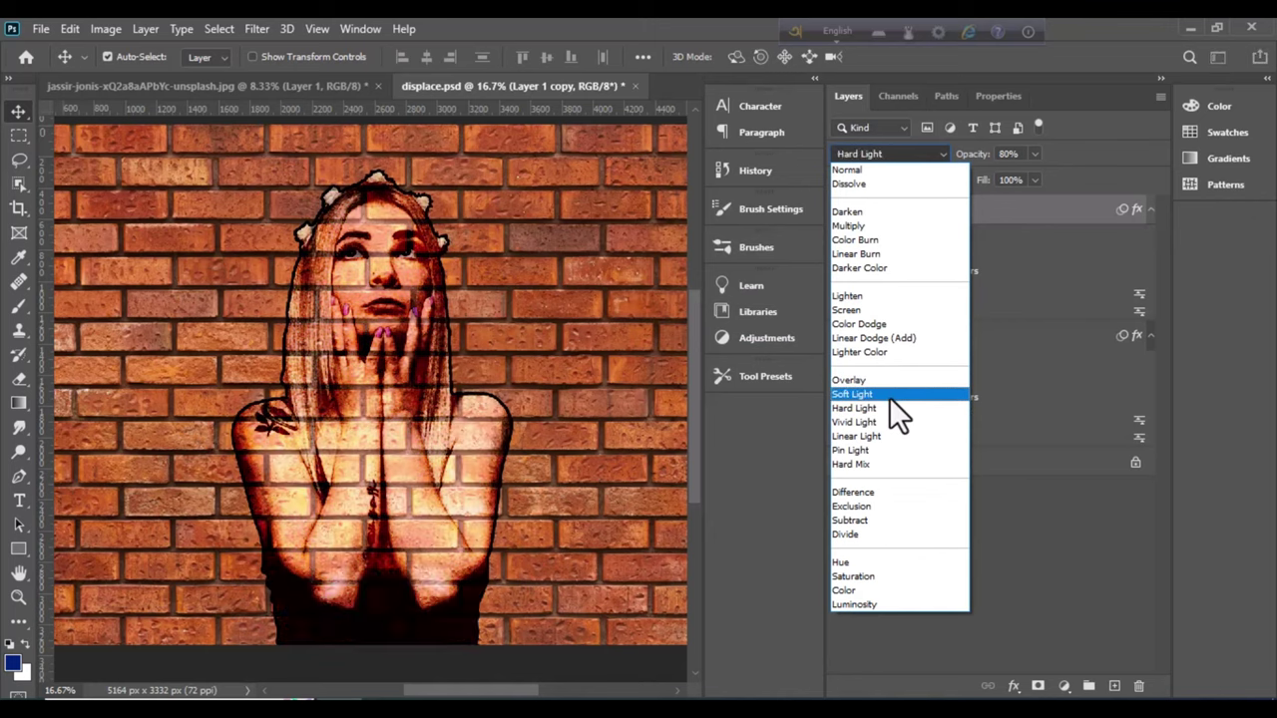
left_click(889, 395)
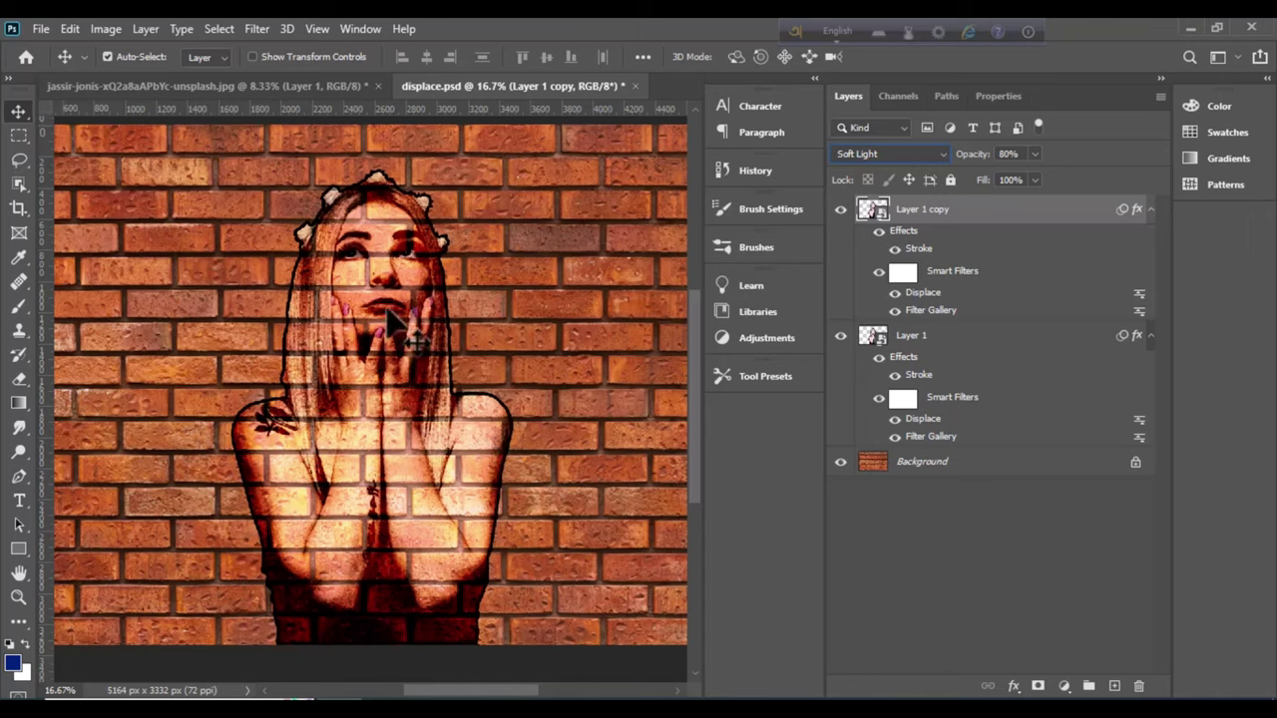
key("ctrl+minus")
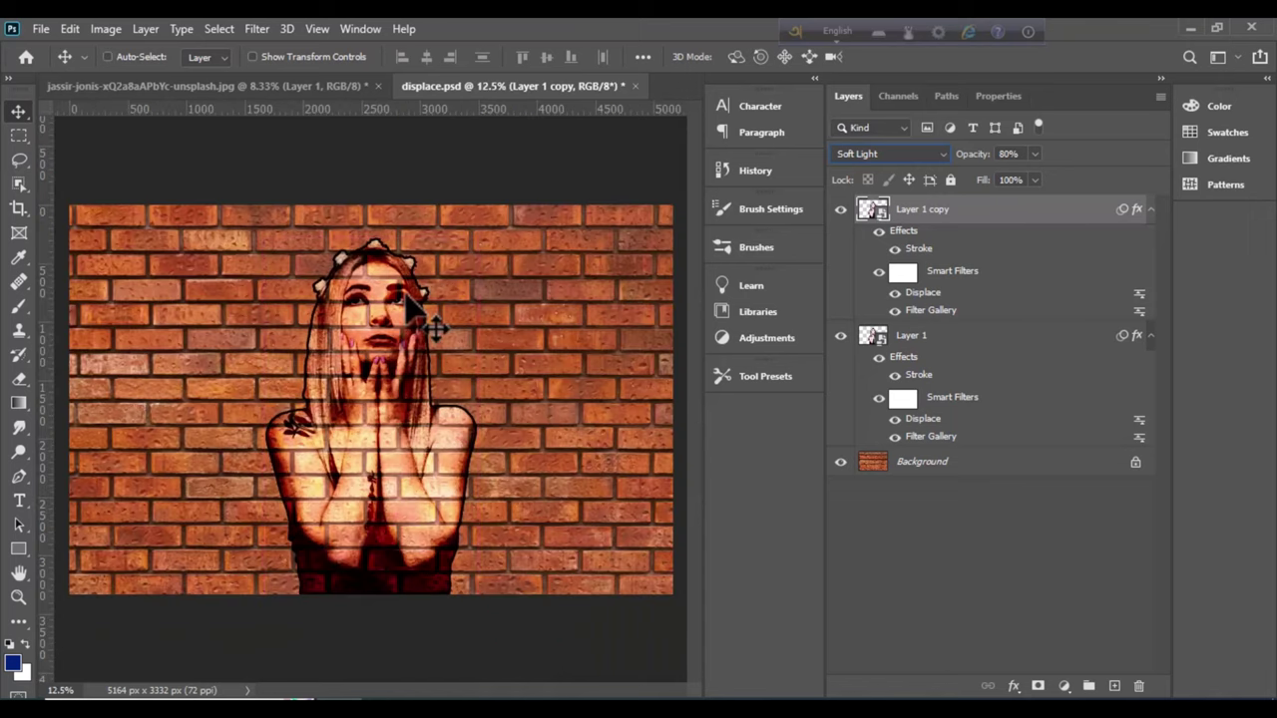
key("ctrl+plus")
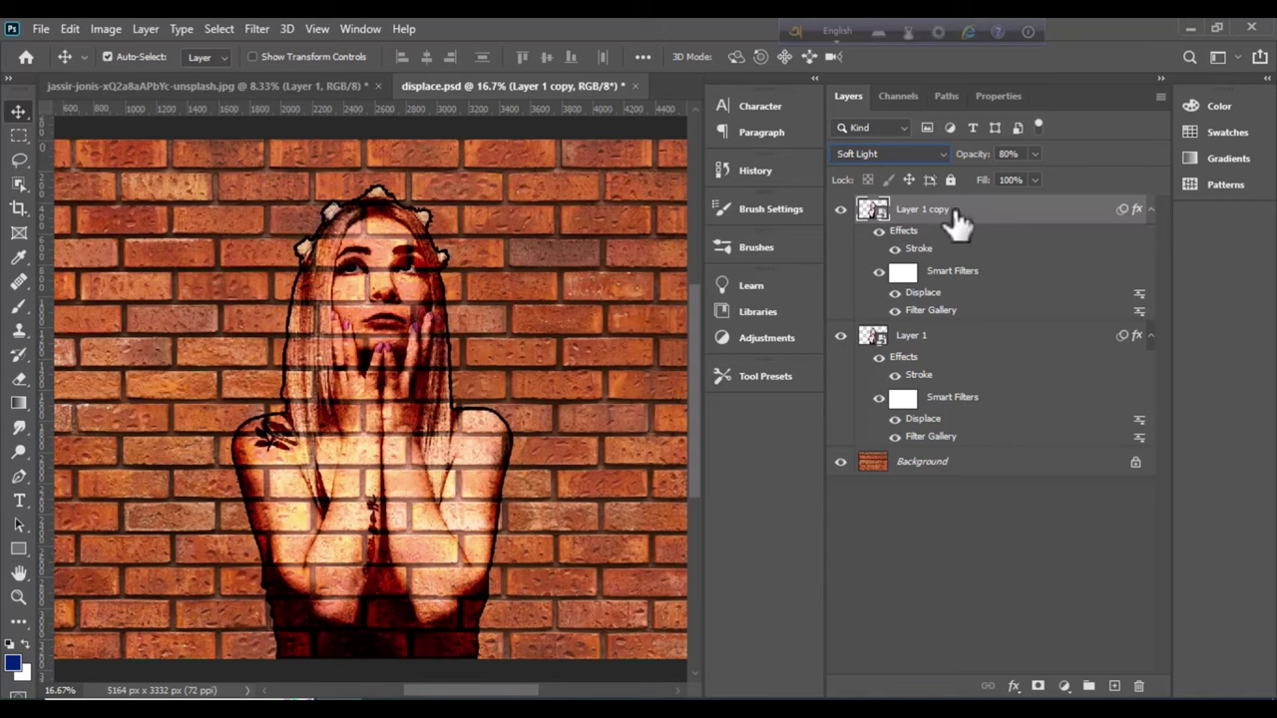
key("ctrl")
Stamp all visible layers into a new layer named 'model output'
key("ctrl+shift+alt+e")
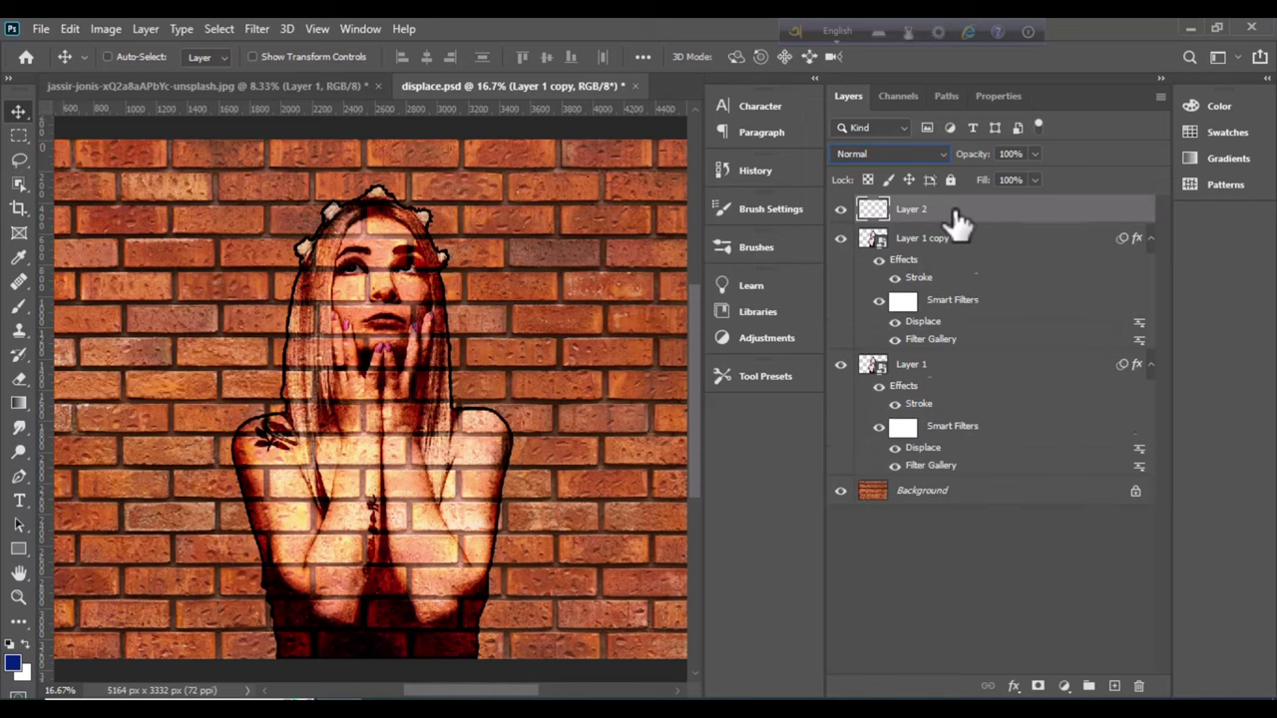
double_click(928, 212)
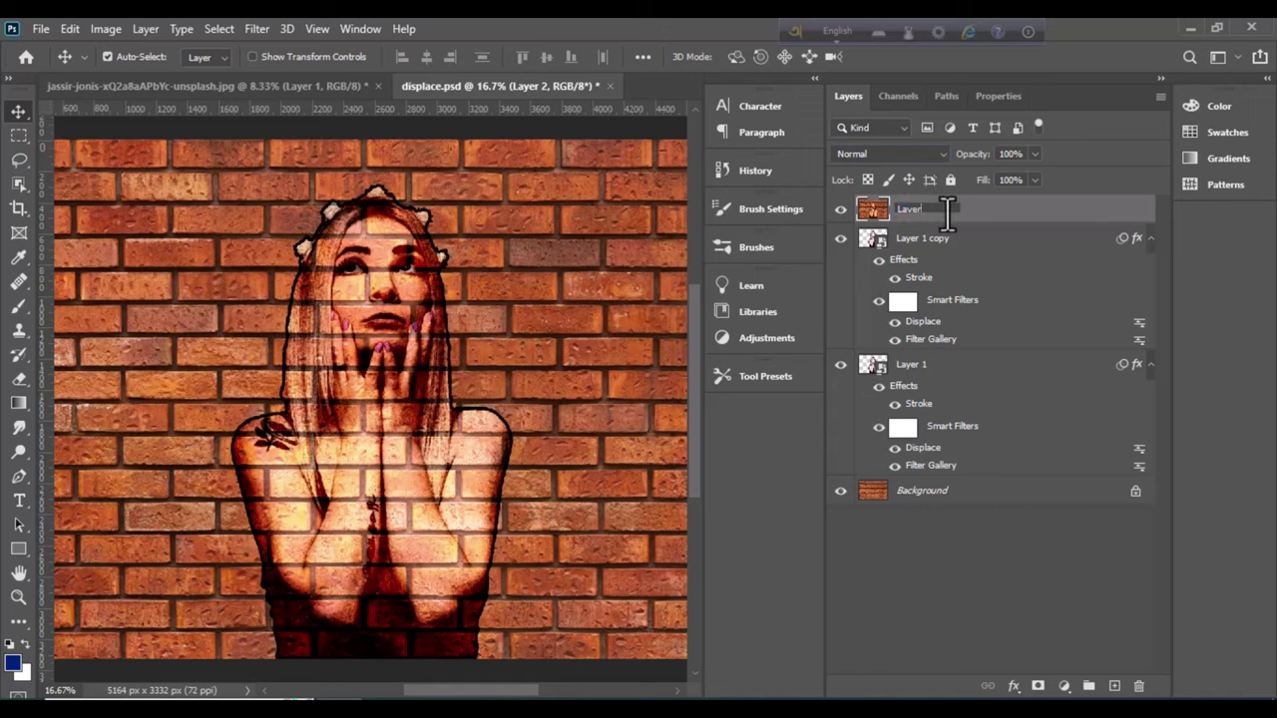
key("BackSpace")
key("BackSpace")
key("BackSpace")
type("model output")
left_click(978, 563)
left_click(946, 222)
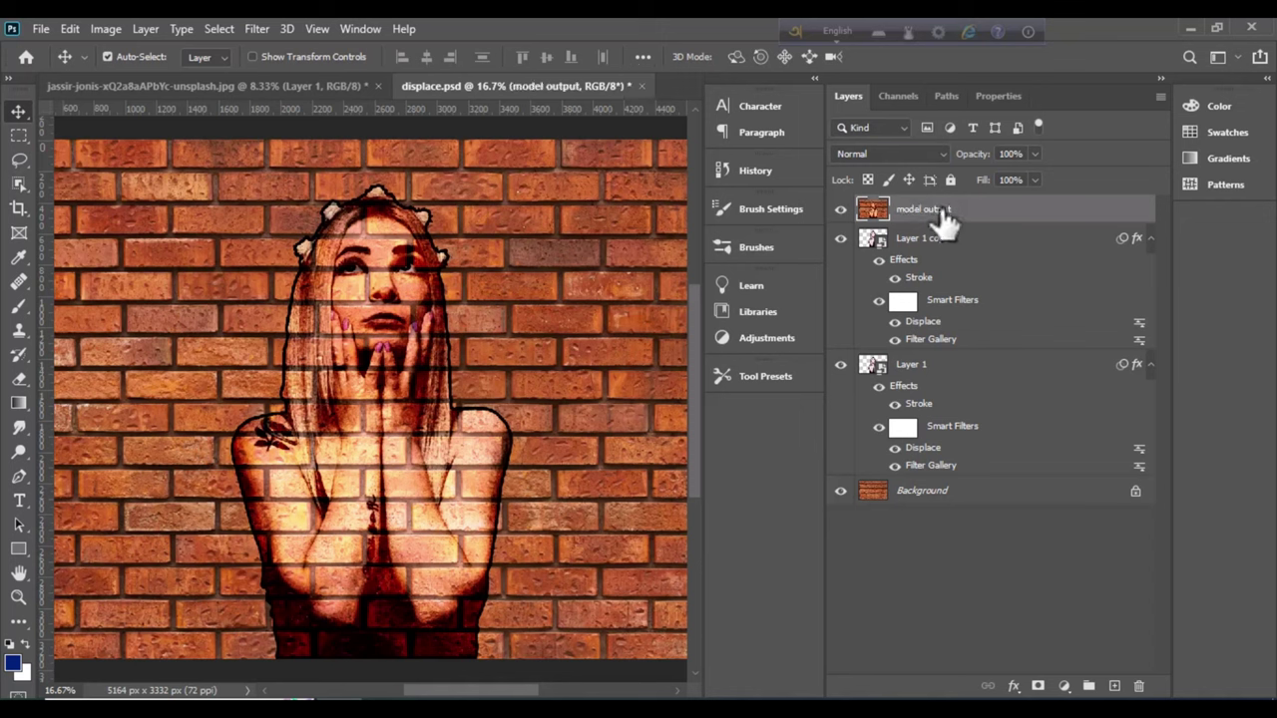
Start a Free Transform on model output in Perspective mode
left_click(107, 31)
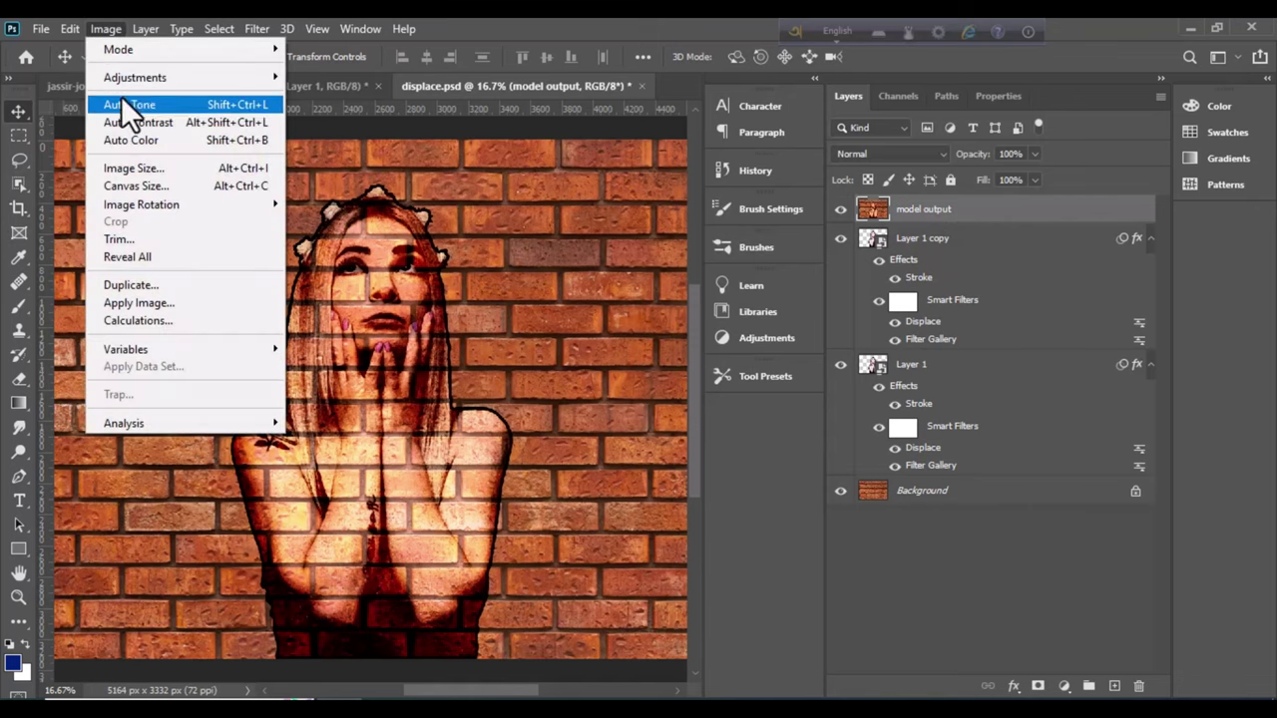
key("Escape")
left_click(68, 32)
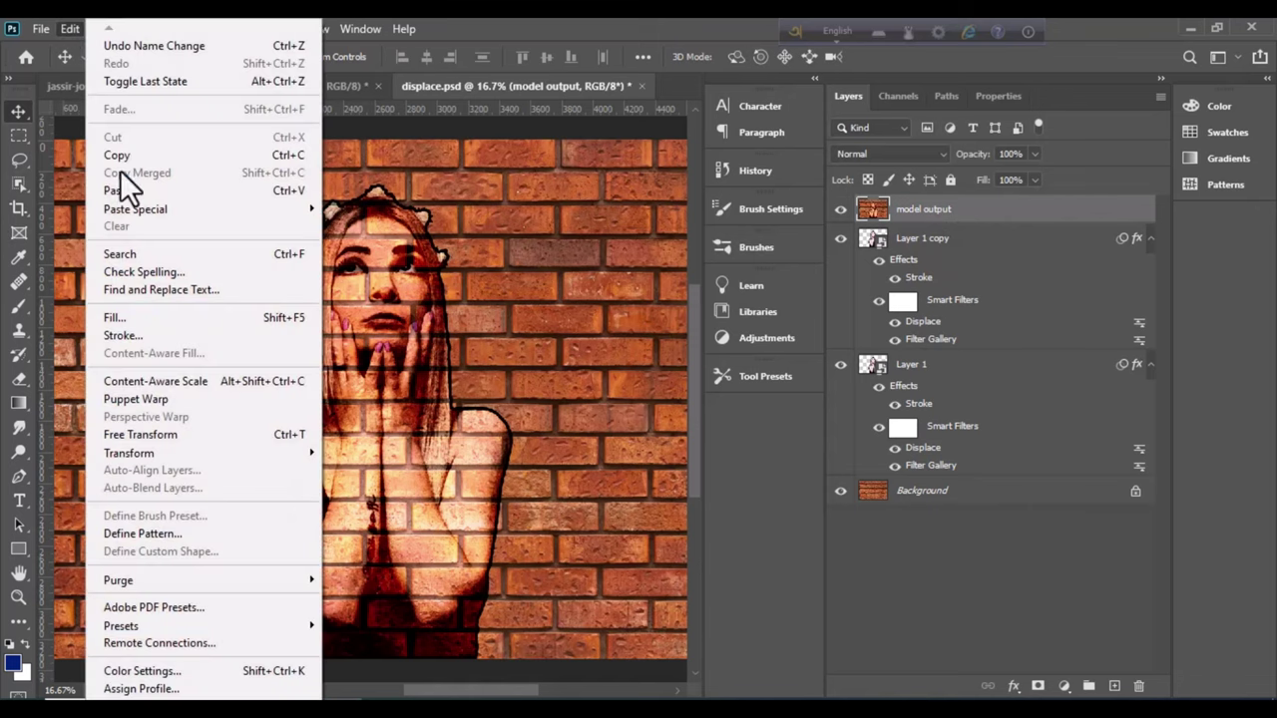
left_click(153, 436)
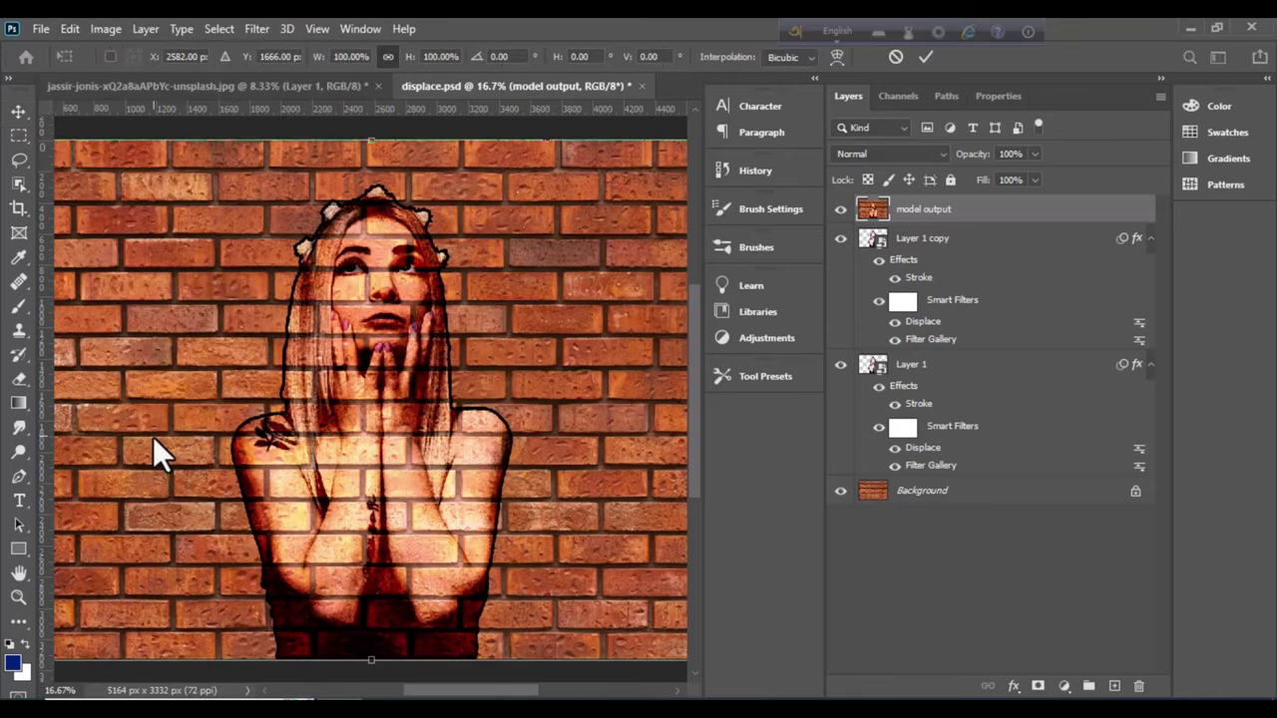
right_click(475, 407)
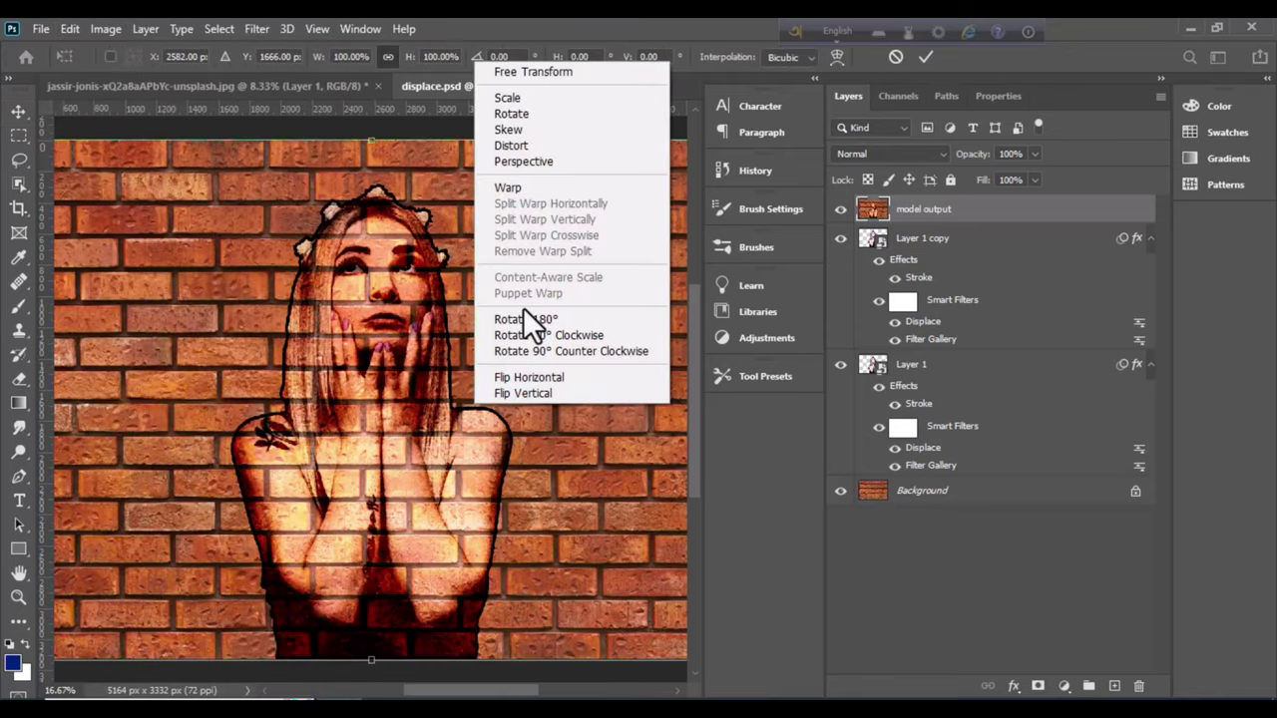
left_click(541, 160)
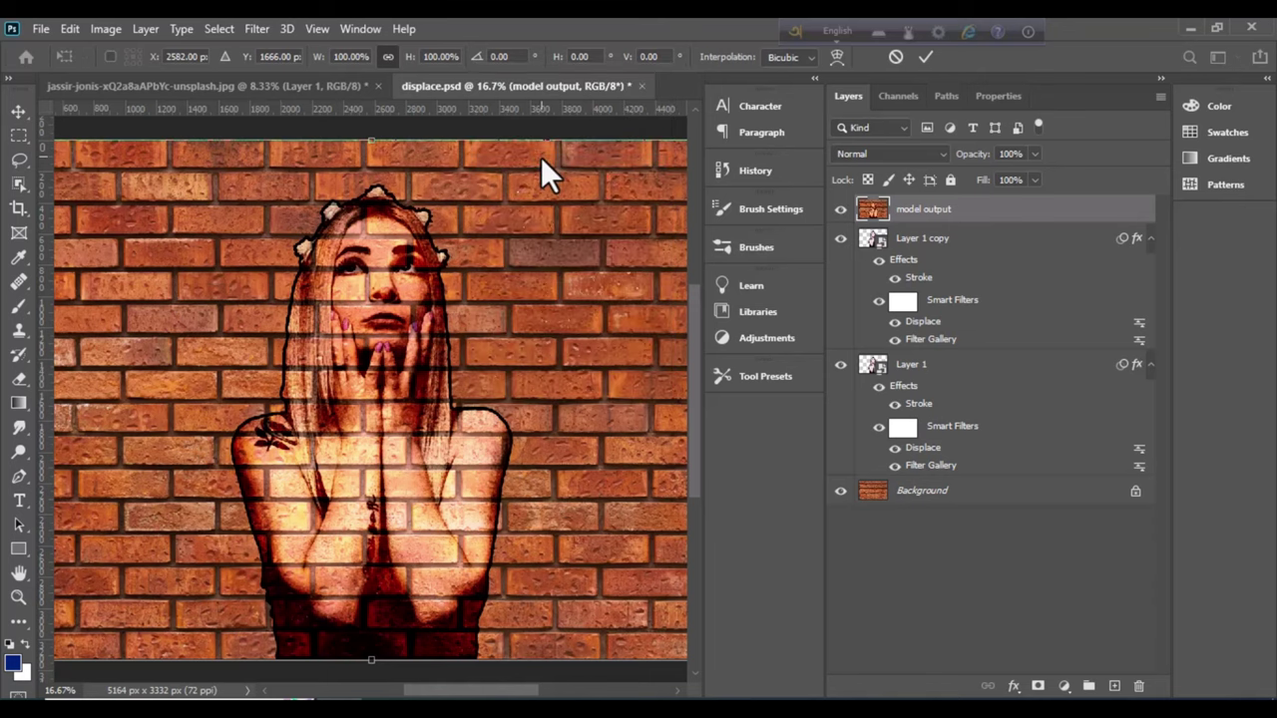
key("ctrl+minus")
key("ctrl+minus")
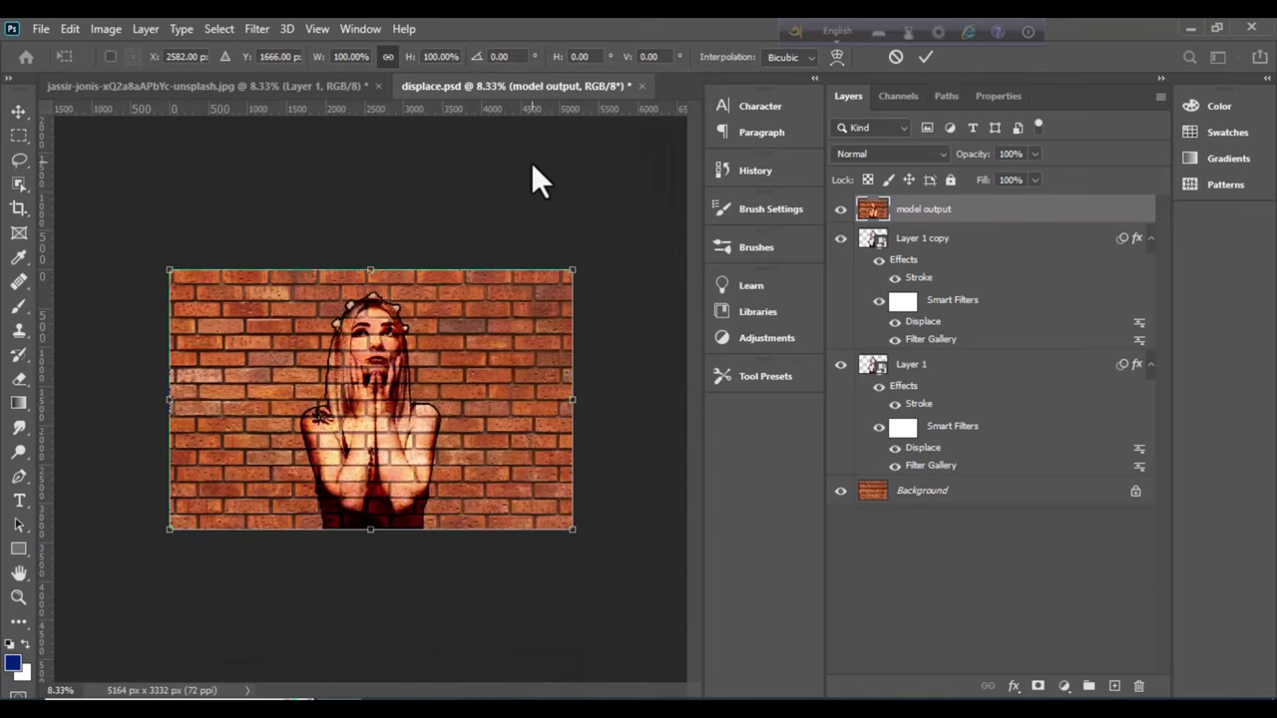
Commit the transform and crop both sides to a roughly 3054 px wide canvas
left_click(14, 207)
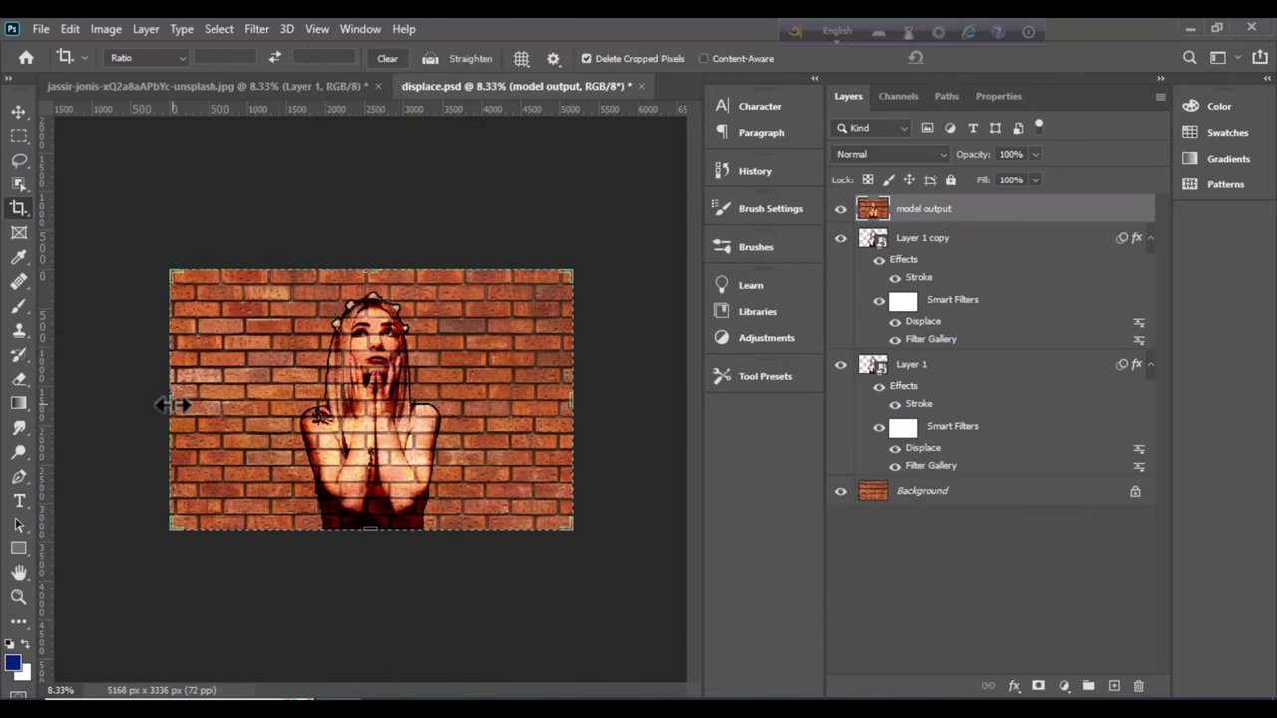
left_click_drag(175, 406, 210, 420)
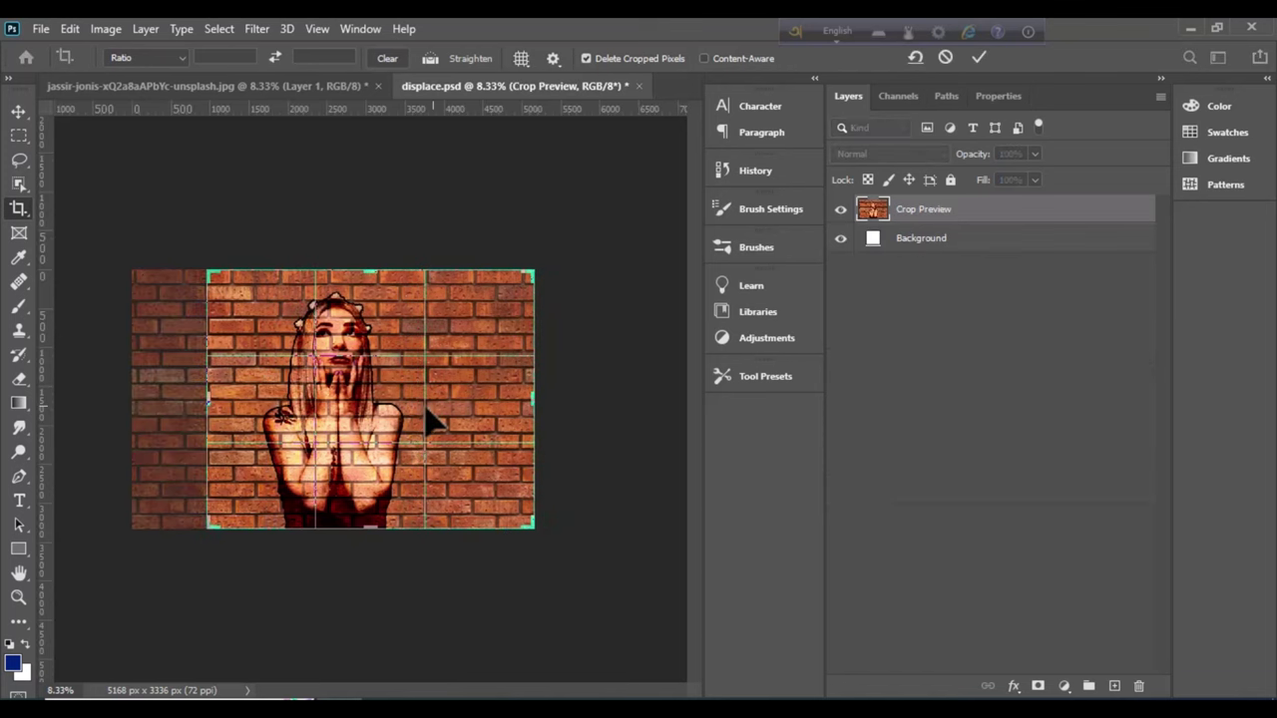
left_click_drag(529, 401, 485, 416)
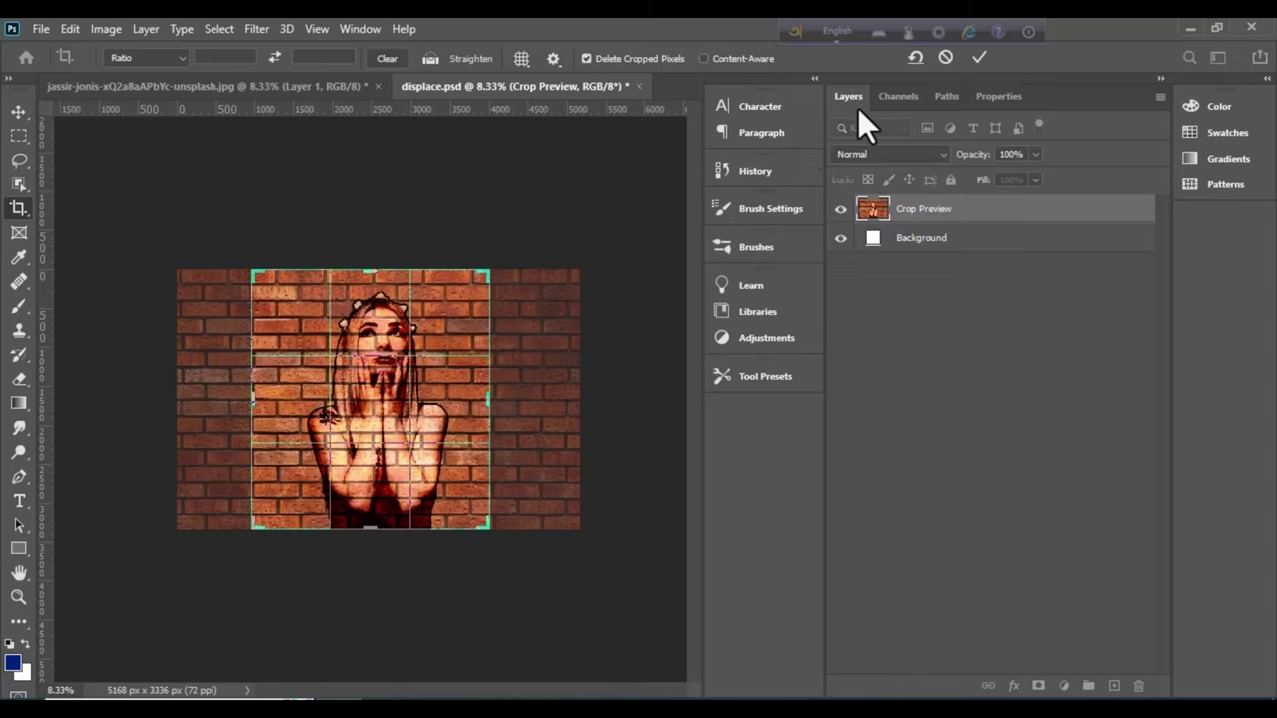
left_click(977, 67)
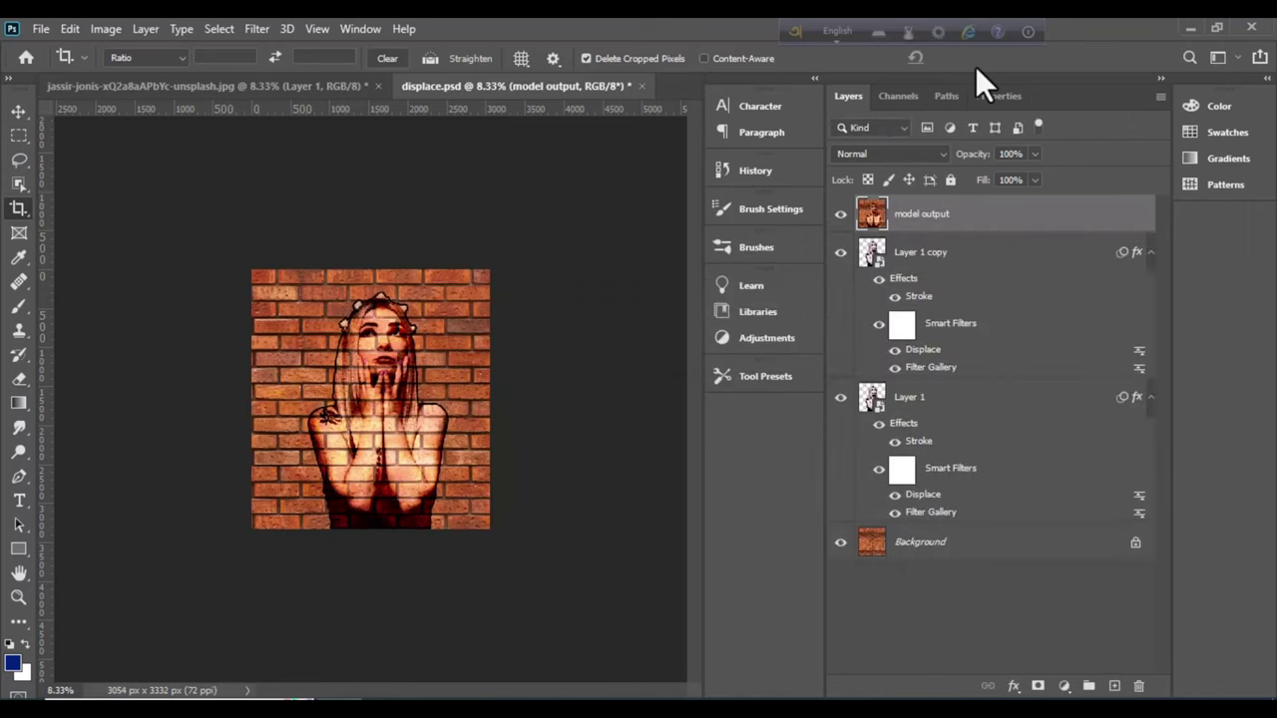
Centre Layer 1 and Layer 1 copy on the canvas, then reselect model output
key("ctrl+plus")
key("ctrl+plus")
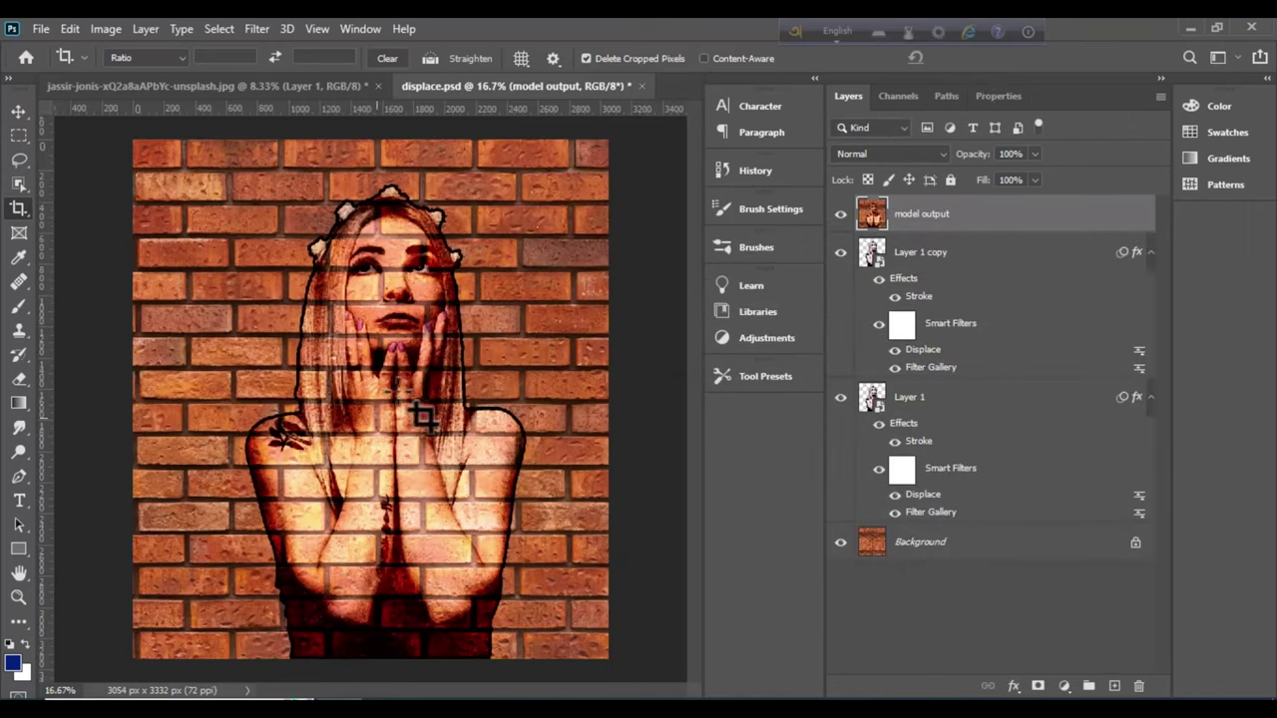
left_click(18, 111)
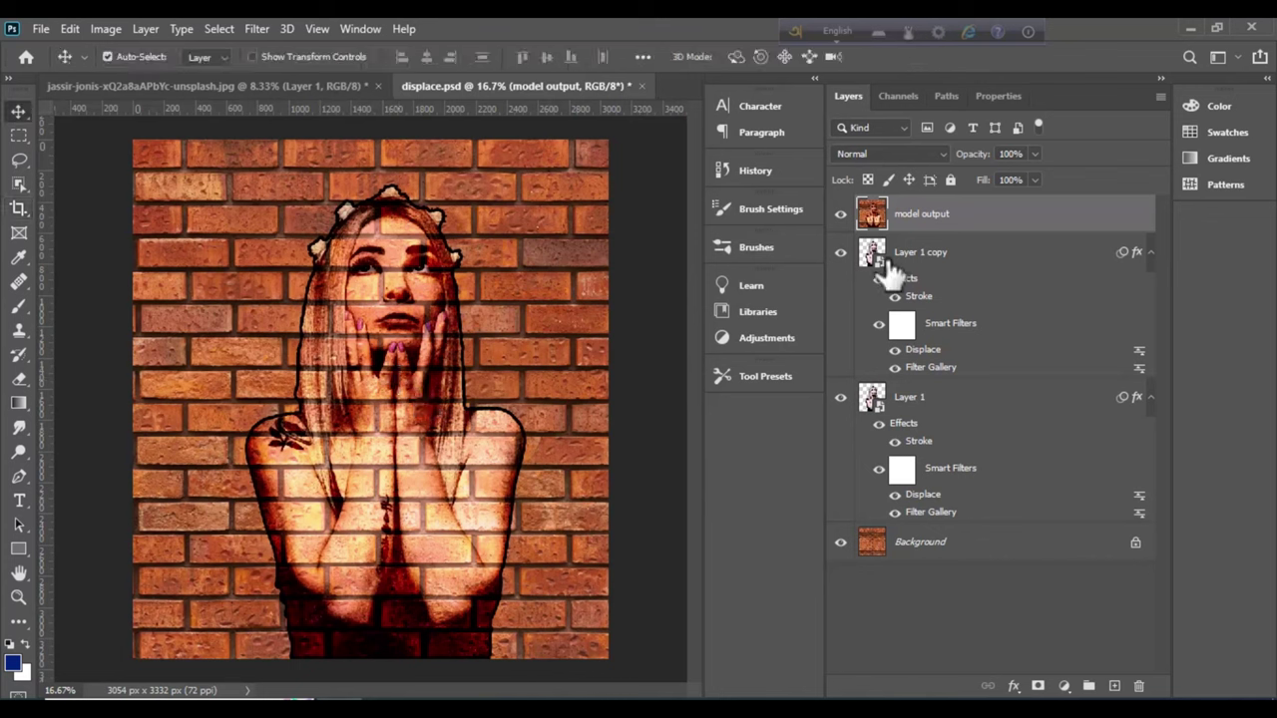
left_click(946, 256, "ctrl")
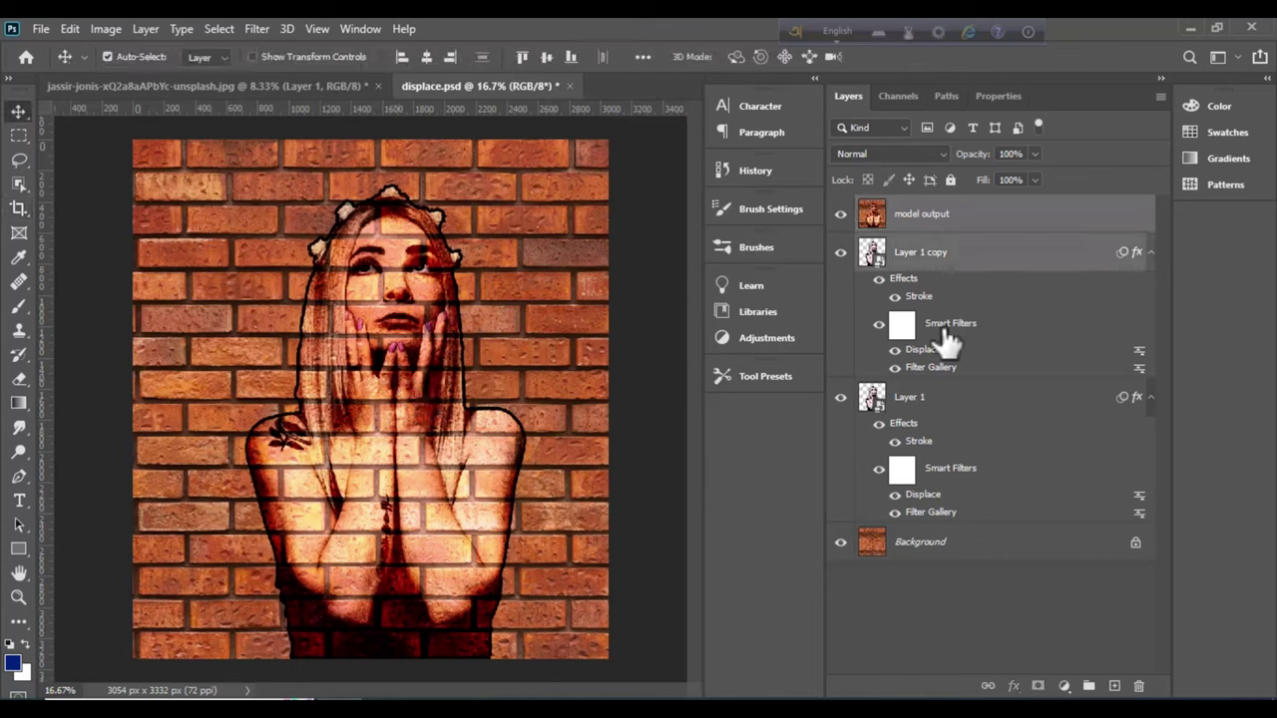
left_click(940, 401, "ctrl")
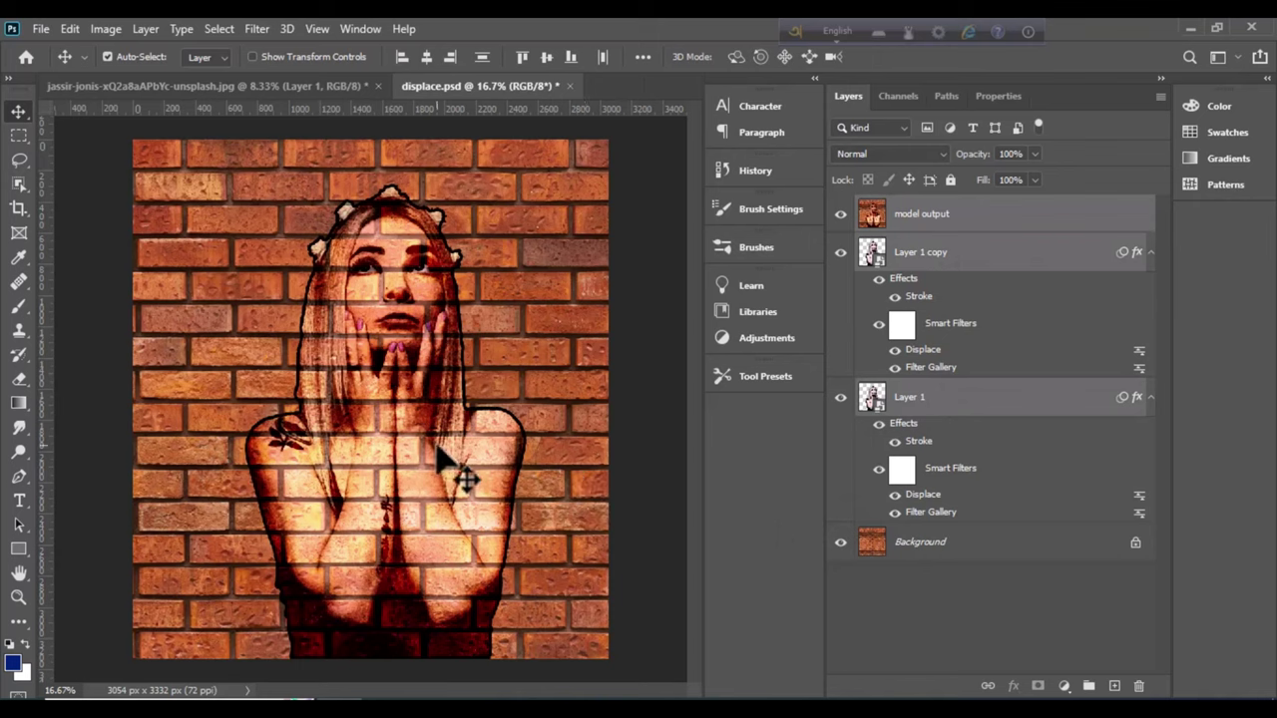
left_click_drag(439, 459, 444, 461)
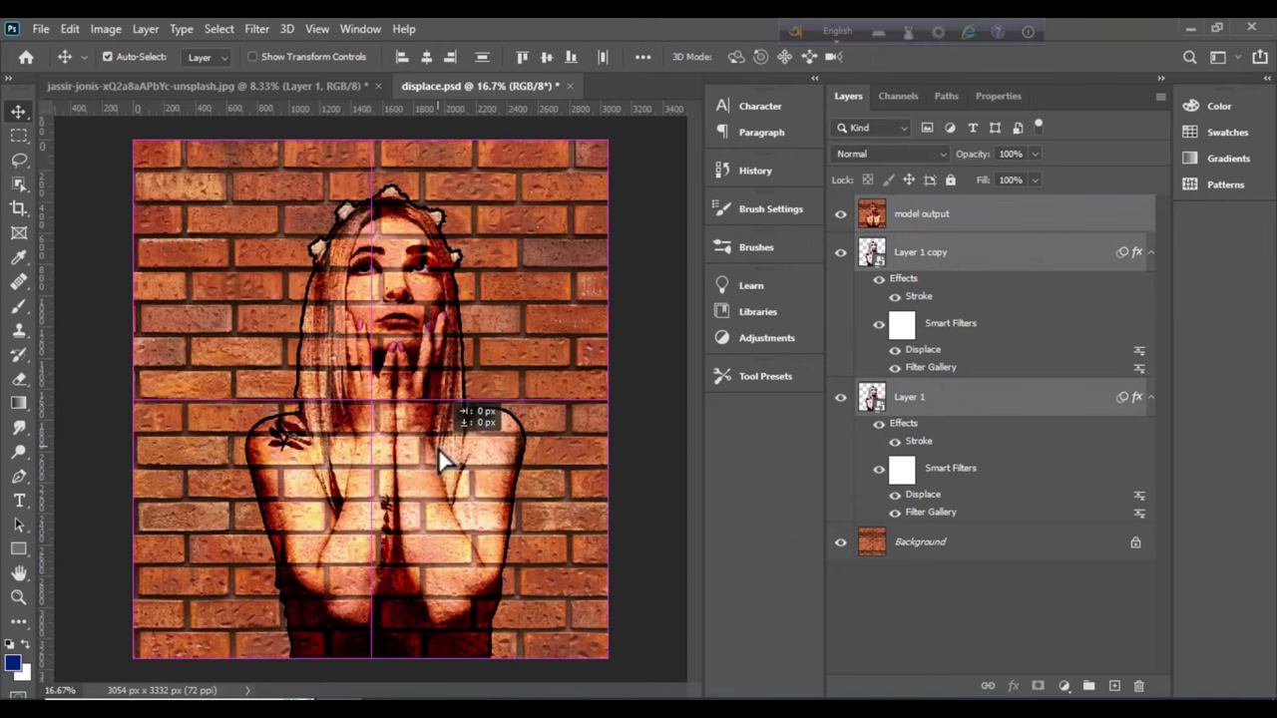
left_click(631, 336)
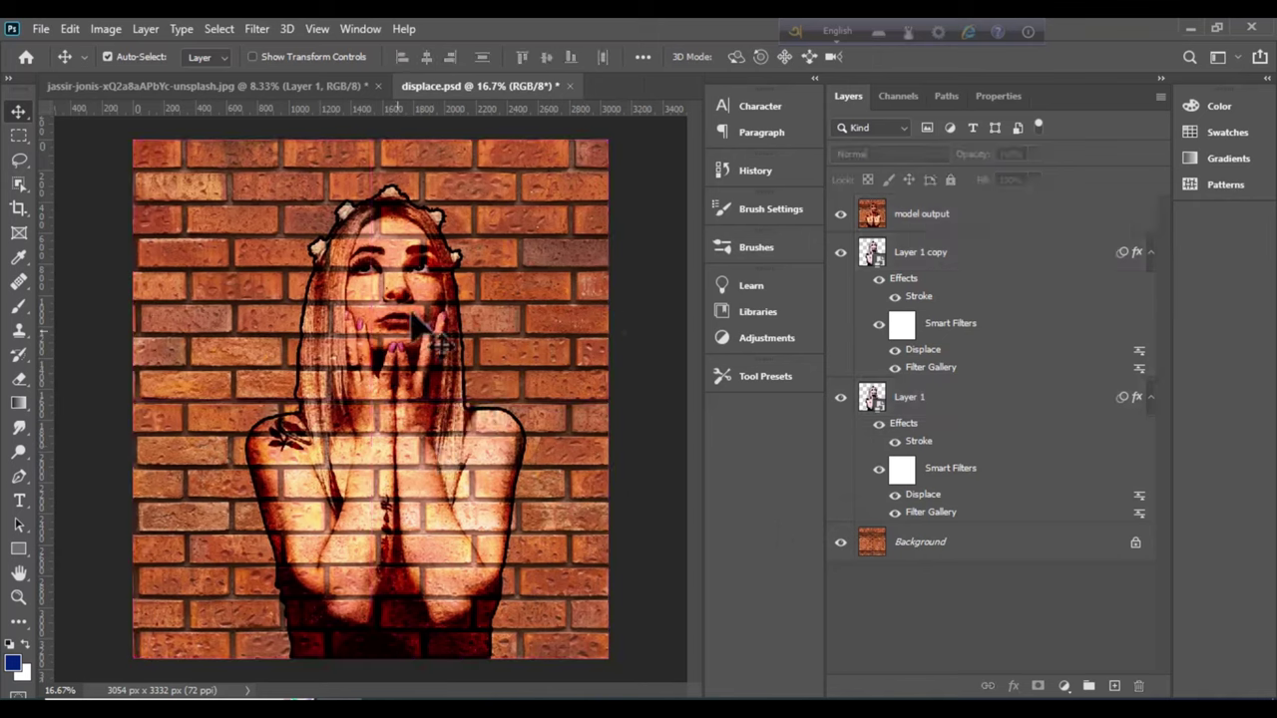
left_click(371, 363)
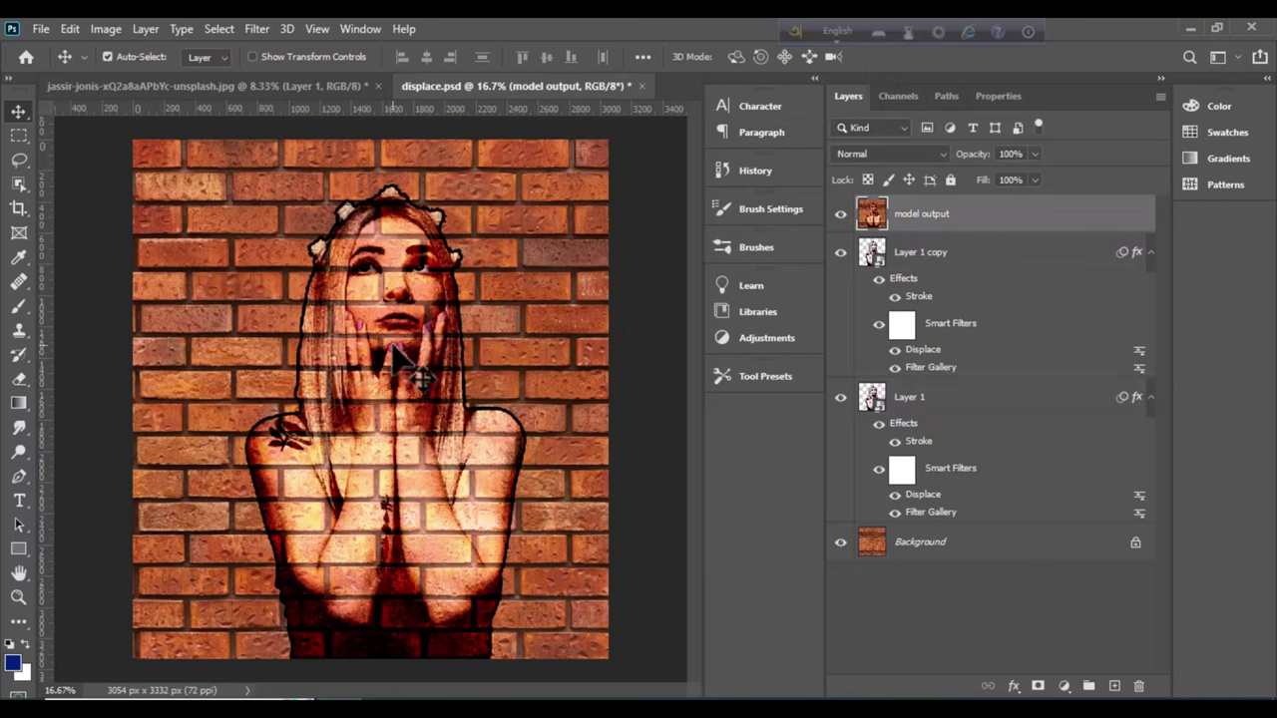
left_click(104, 30)
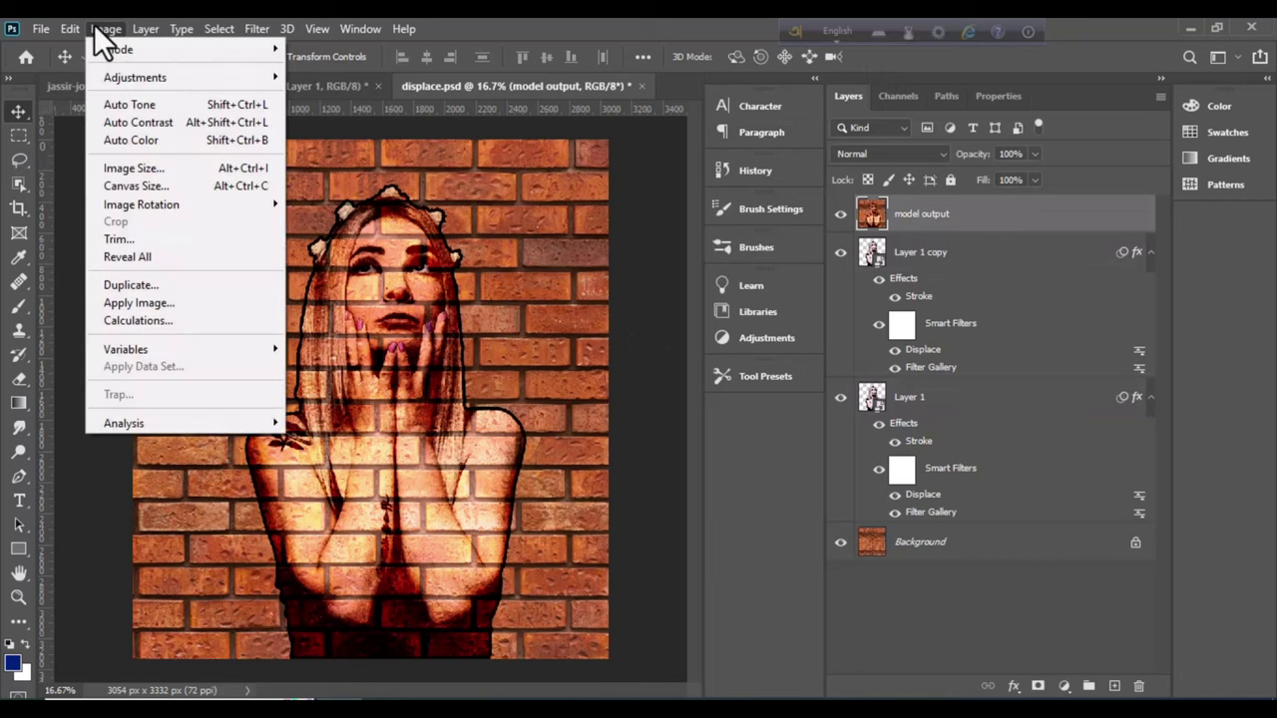
Apply a perspective Free Transform to model output, raising the top-left corner so the top edge flares outward
left_click(62, 28)
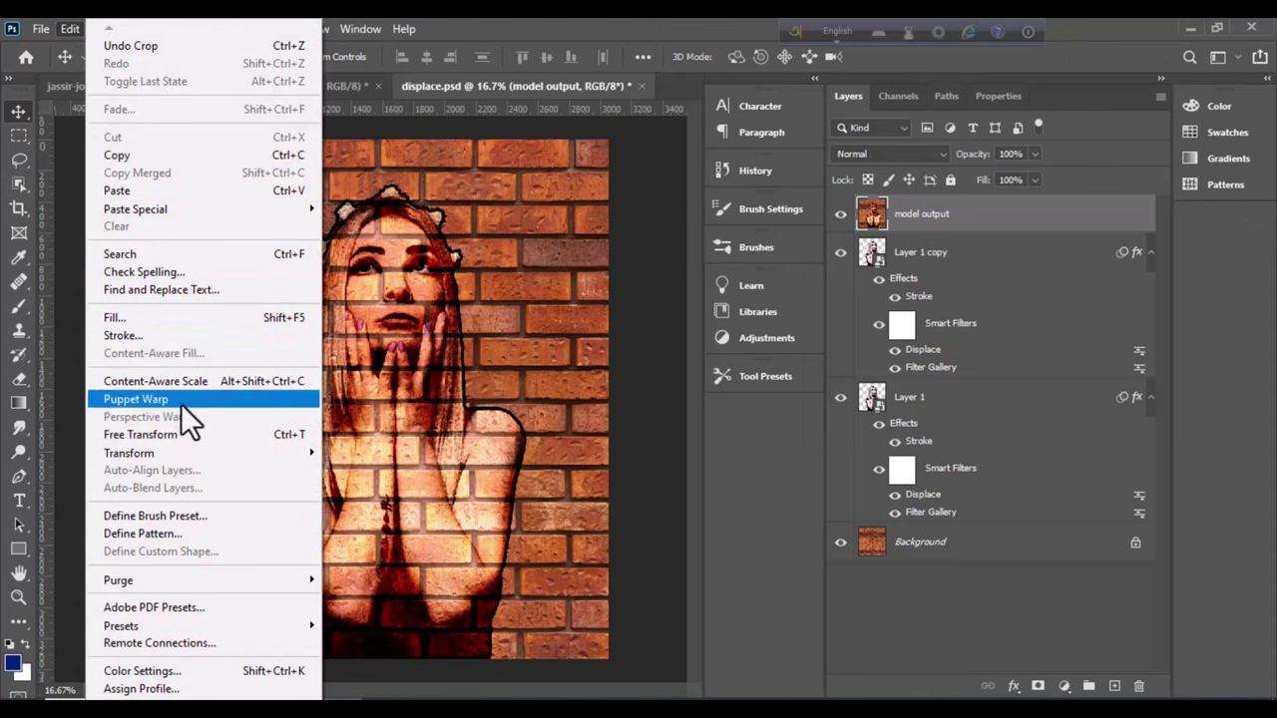
left_click(179, 432)
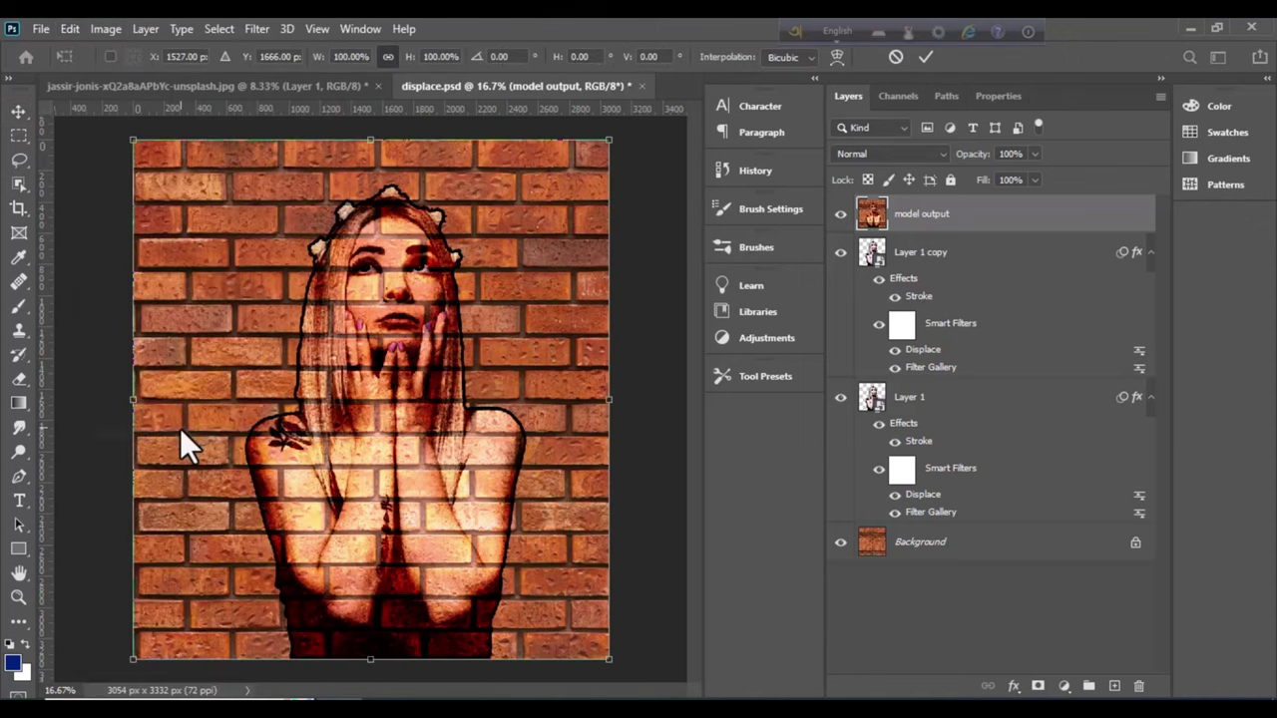
right_click(448, 407)
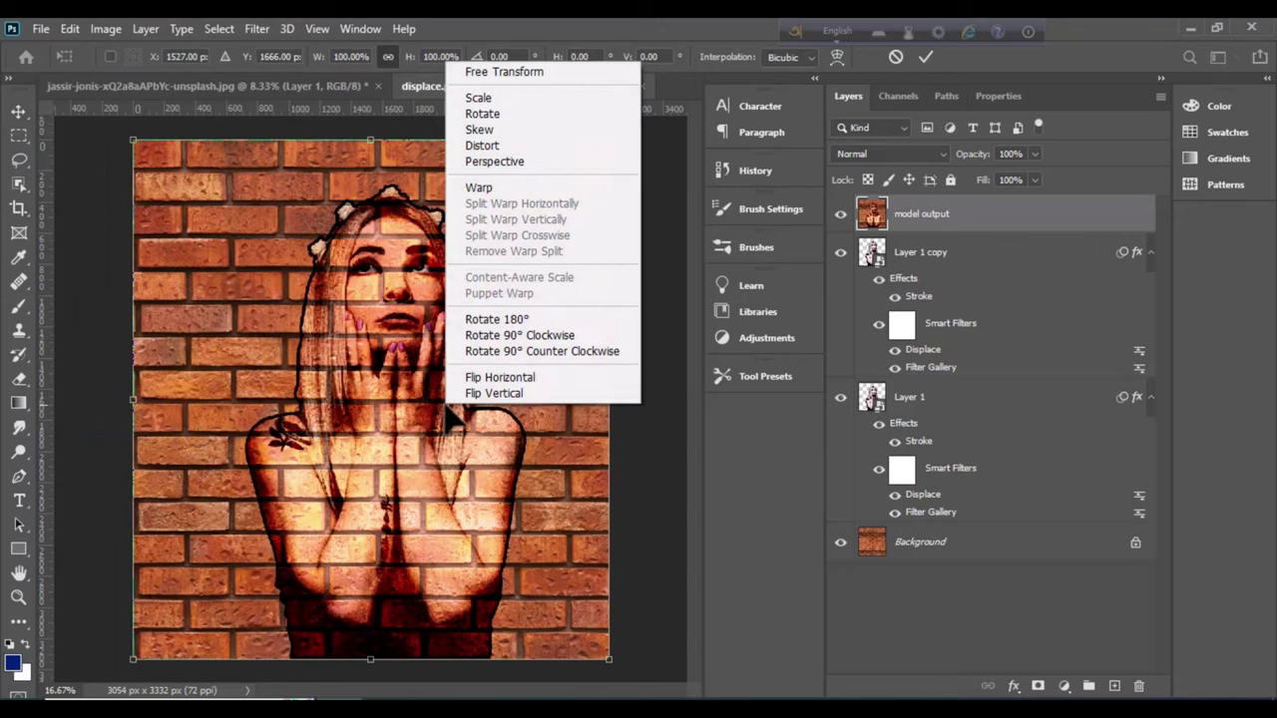
left_click(501, 161)
left_click_drag(133, 141, 132, 108)
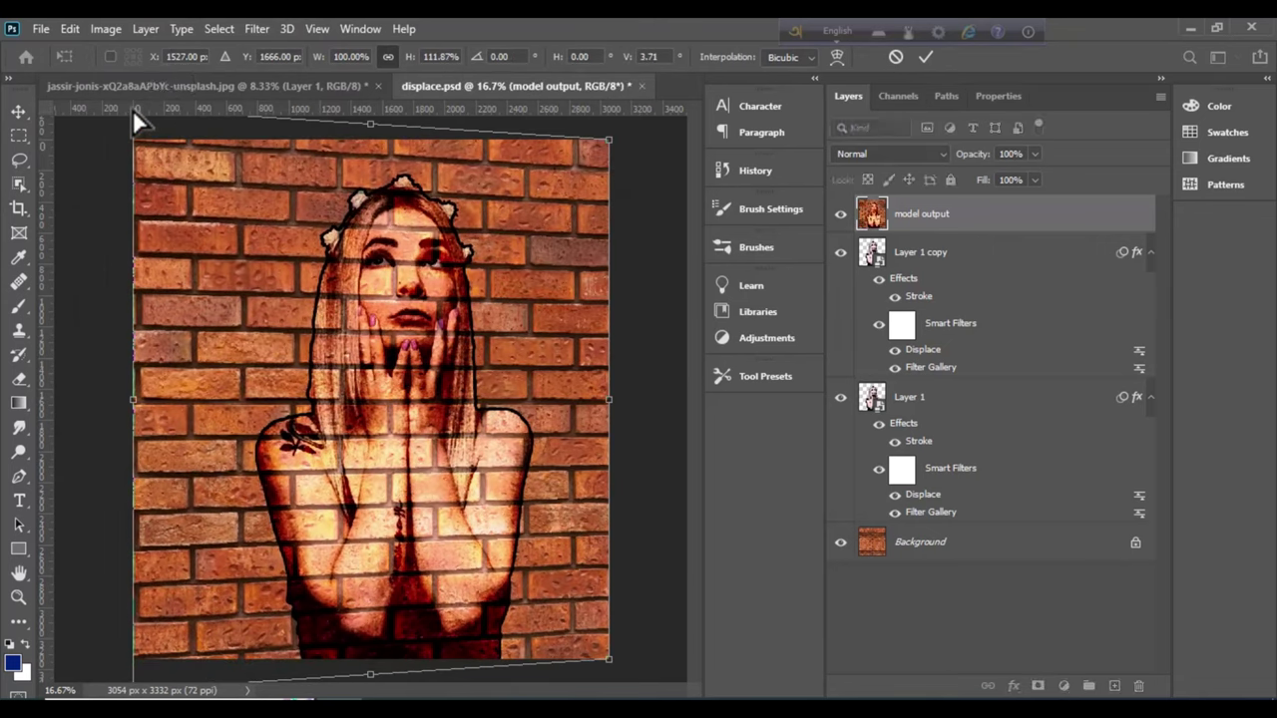
left_click(925, 56)
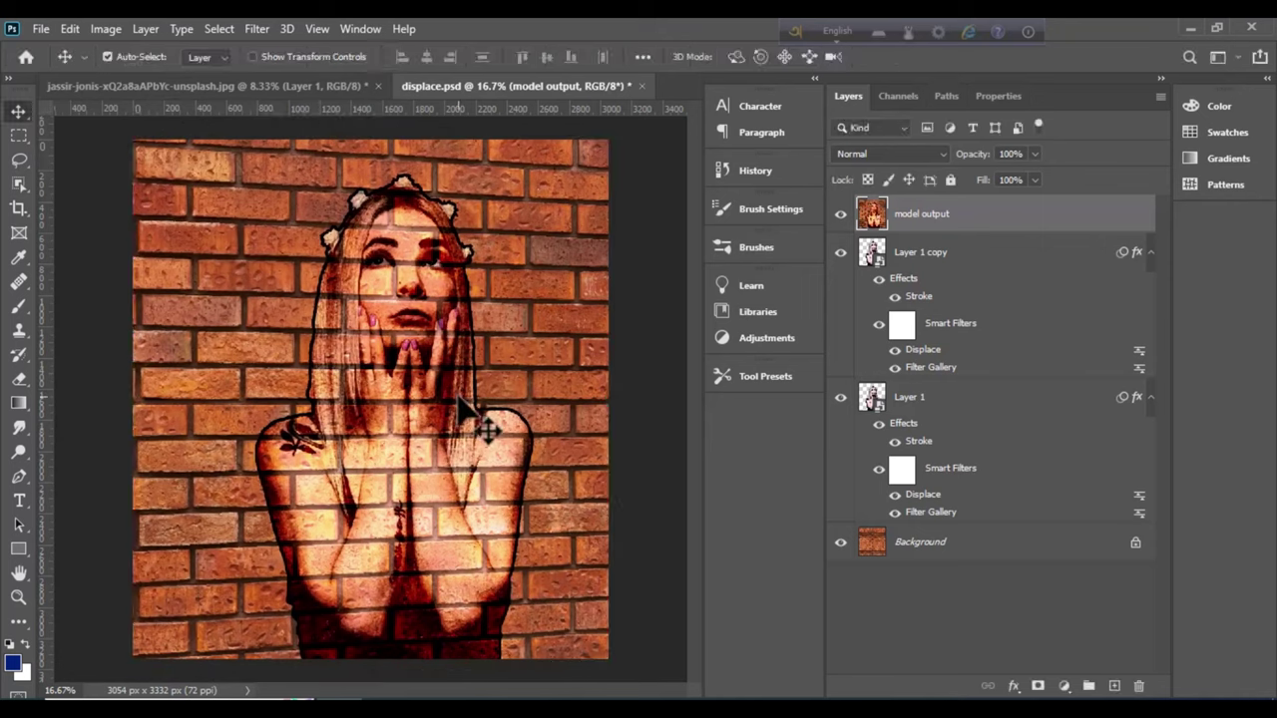
key("ctrl+minus")
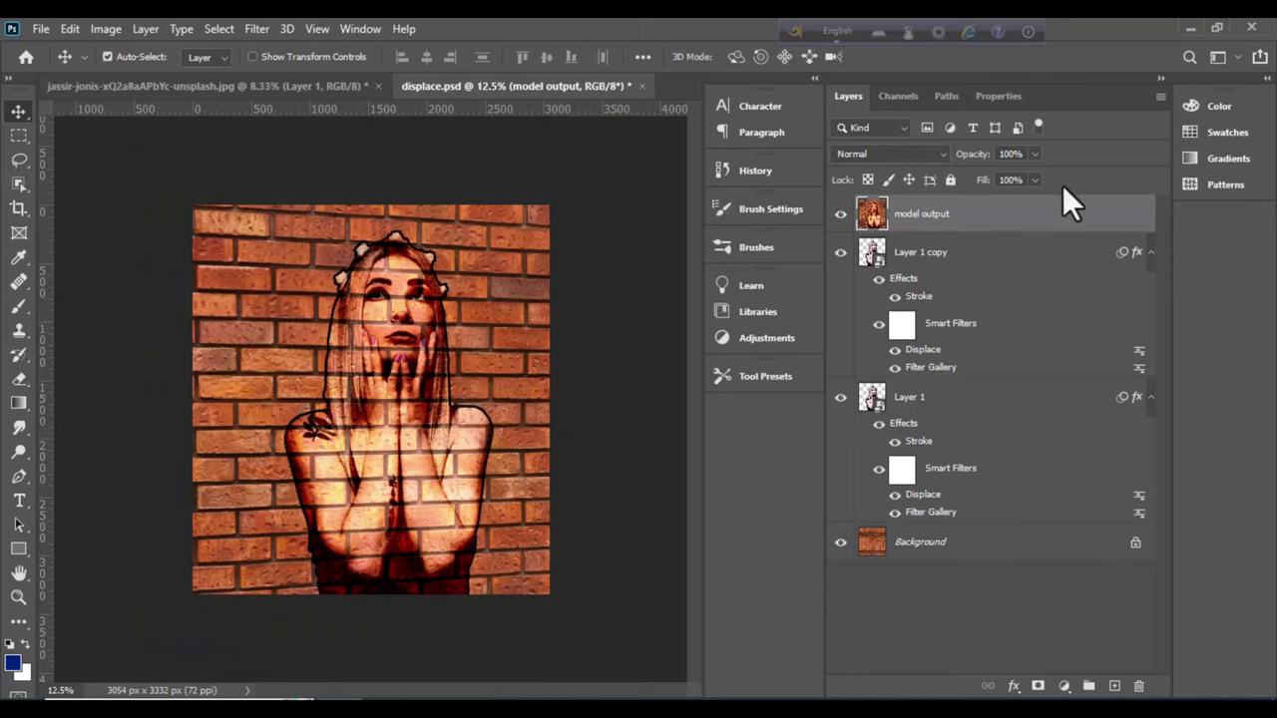
Add a new empty layer above model output and rename it 'Gredients'
left_click(1115, 686)
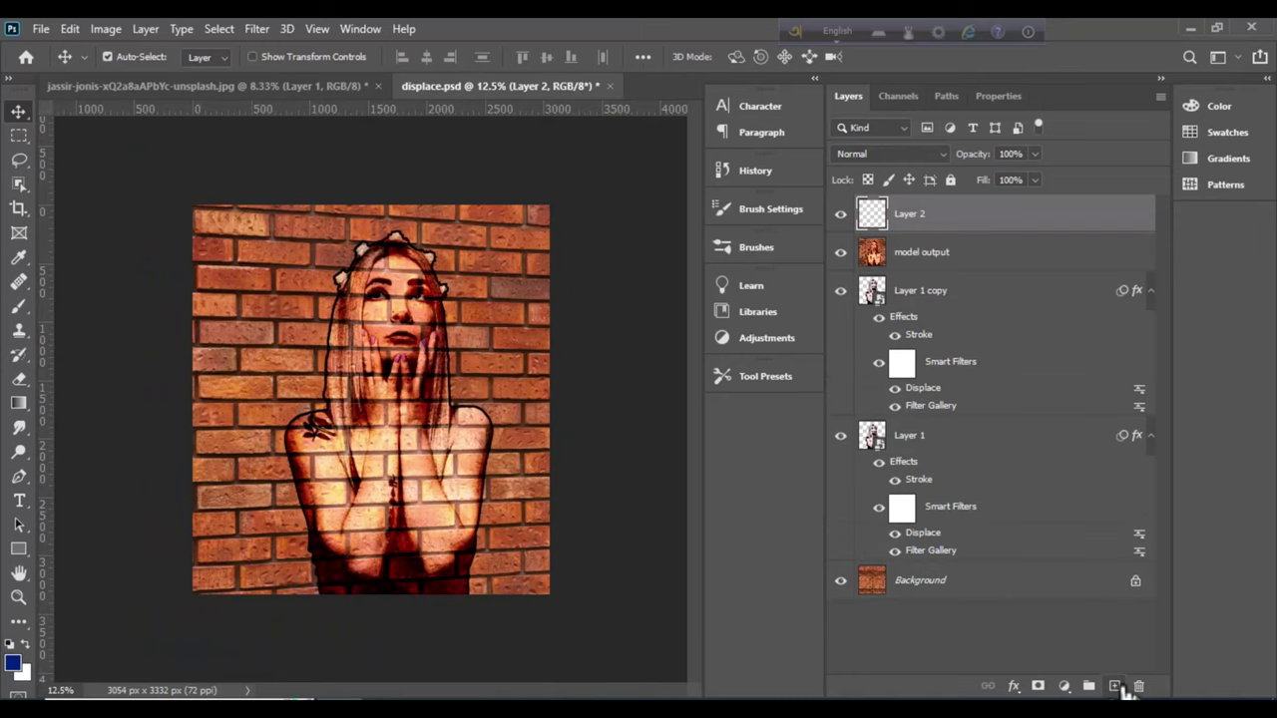
double_click(923, 213)
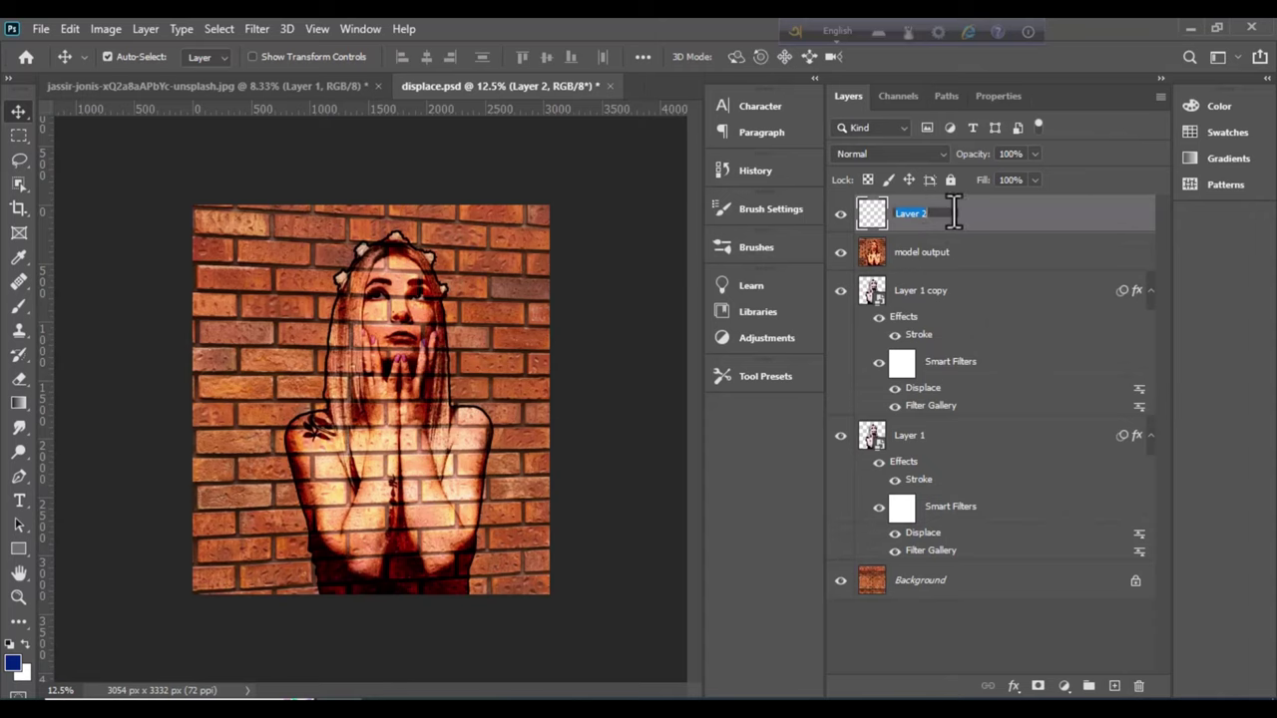
key("BackSpace")
type("ents")
key("Return")
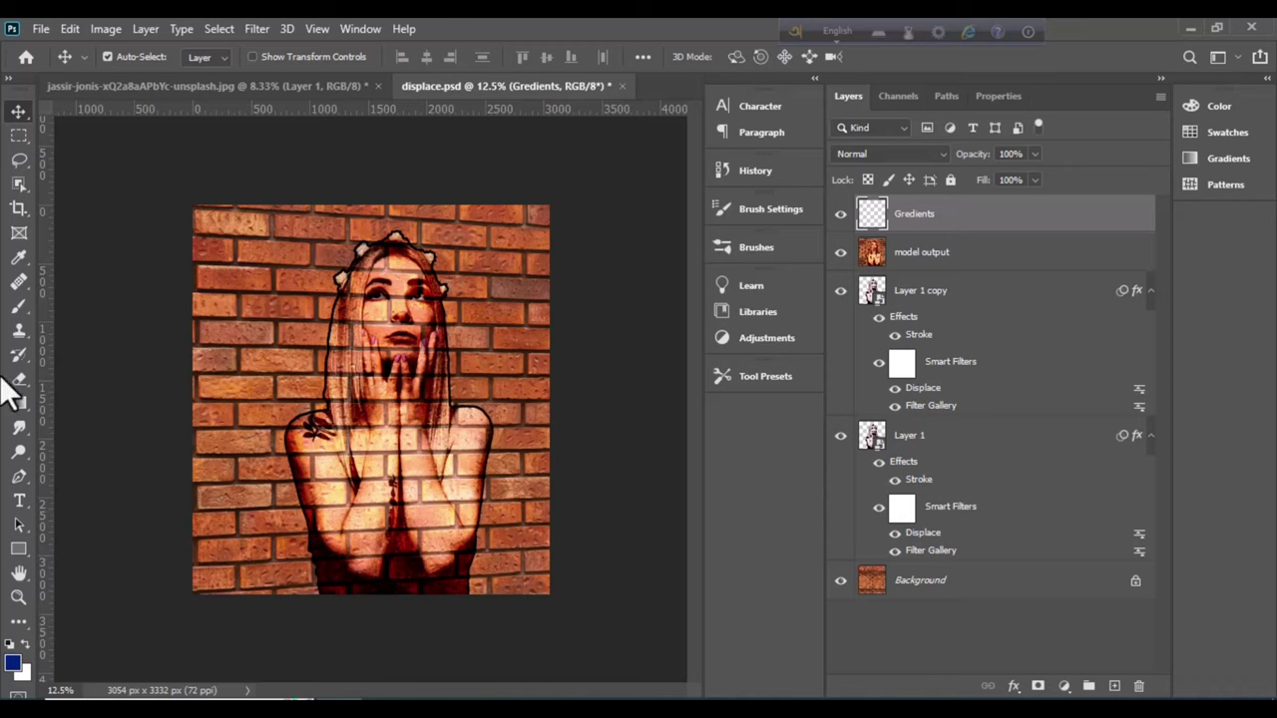
Fill the Gredients layer with the third Basics gradient preset dragged across the canvas
left_click(21, 404)
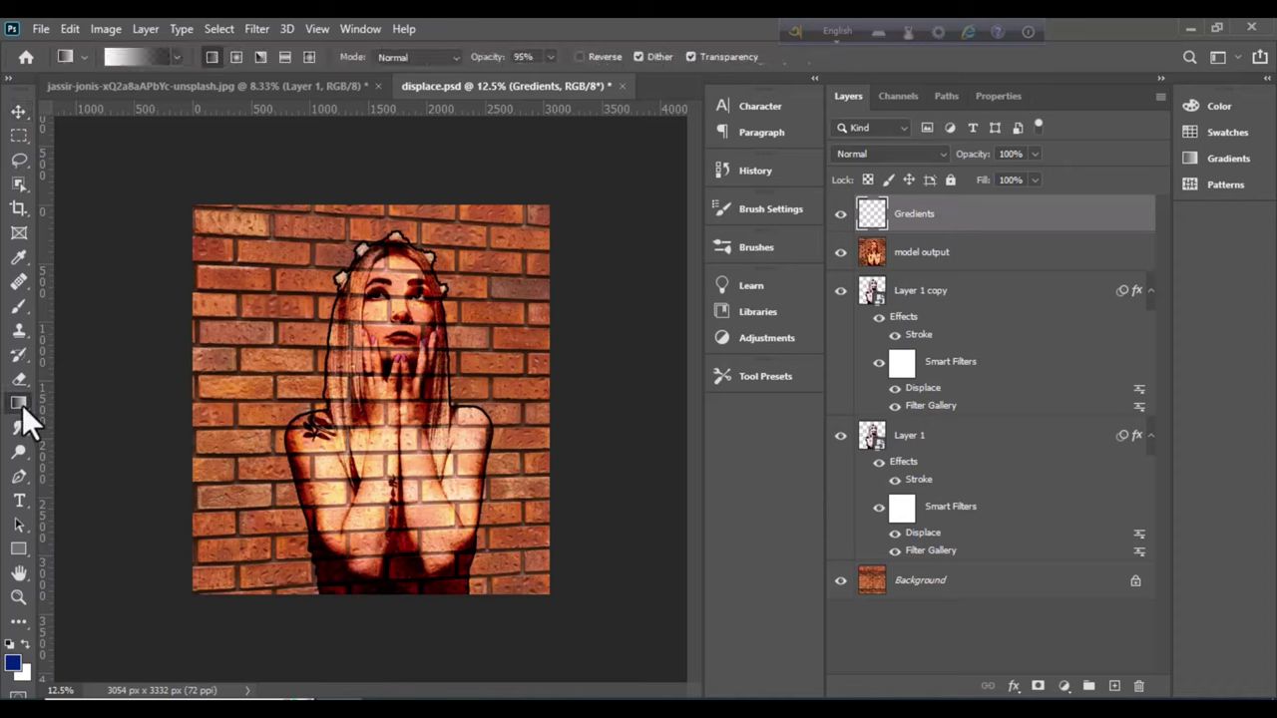
left_click(176, 57)
left_click(125, 122)
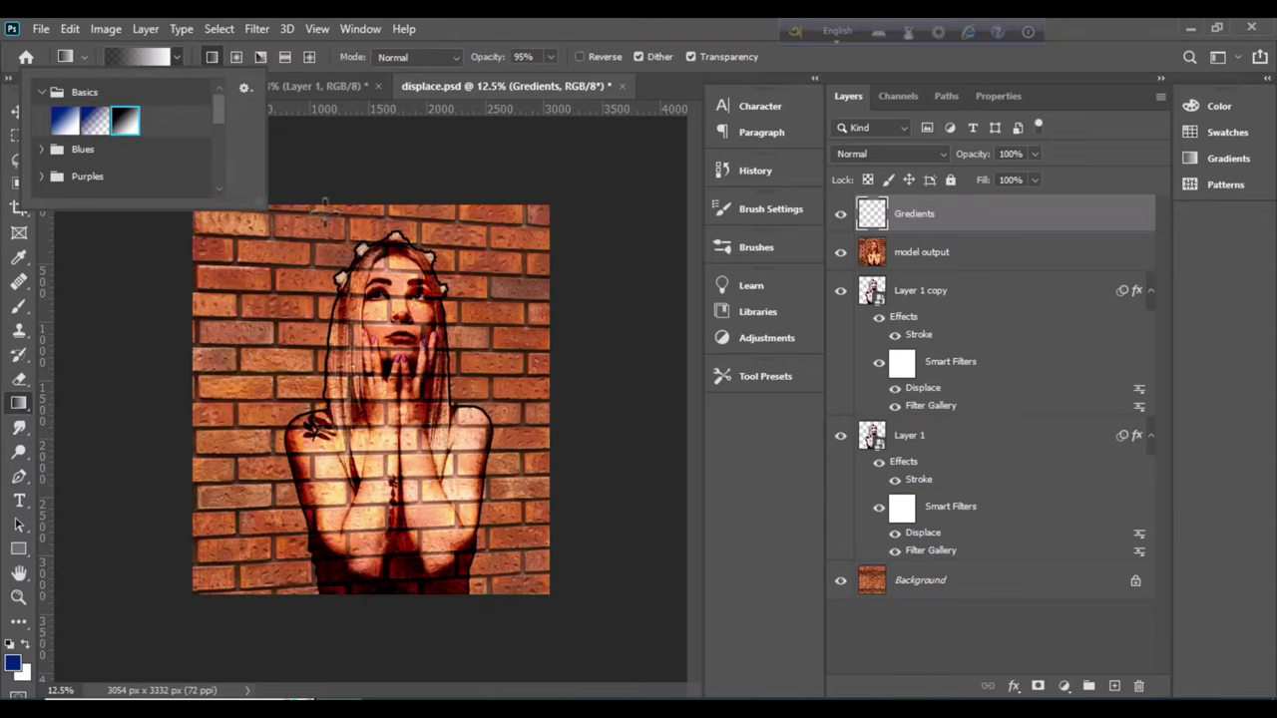
left_click(588, 410)
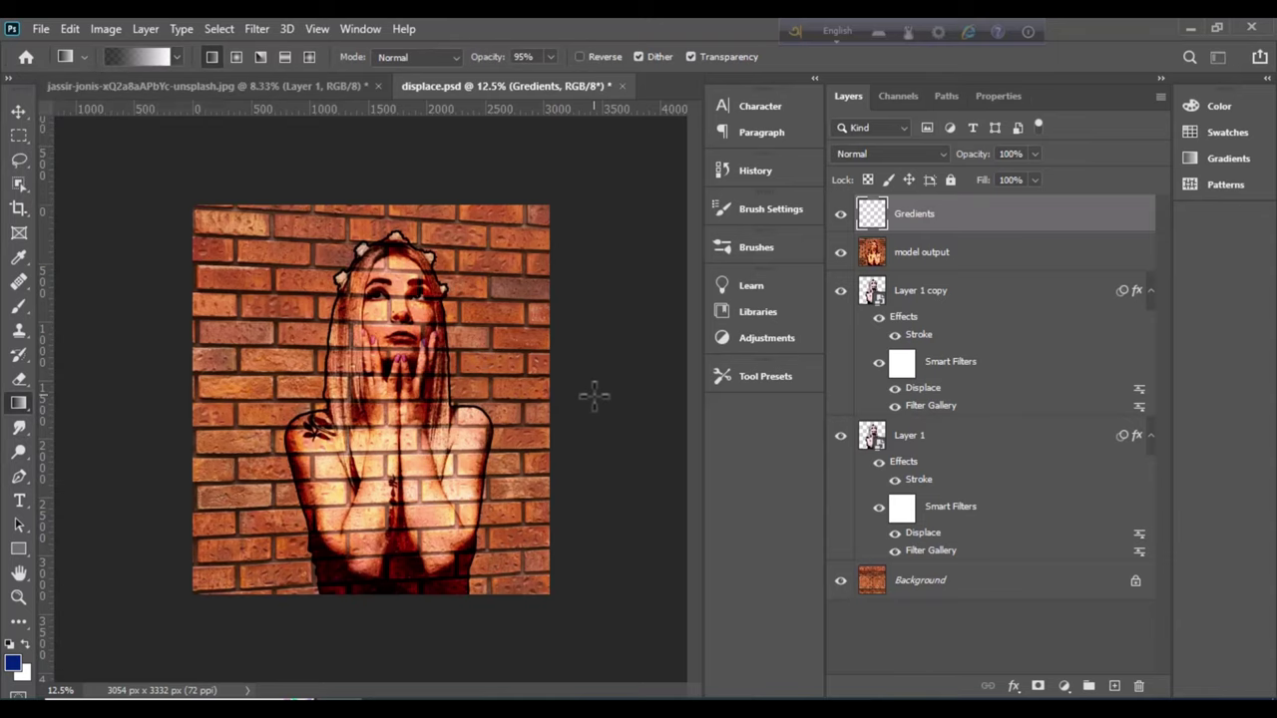
left_click_drag(588, 396, 250, 413)
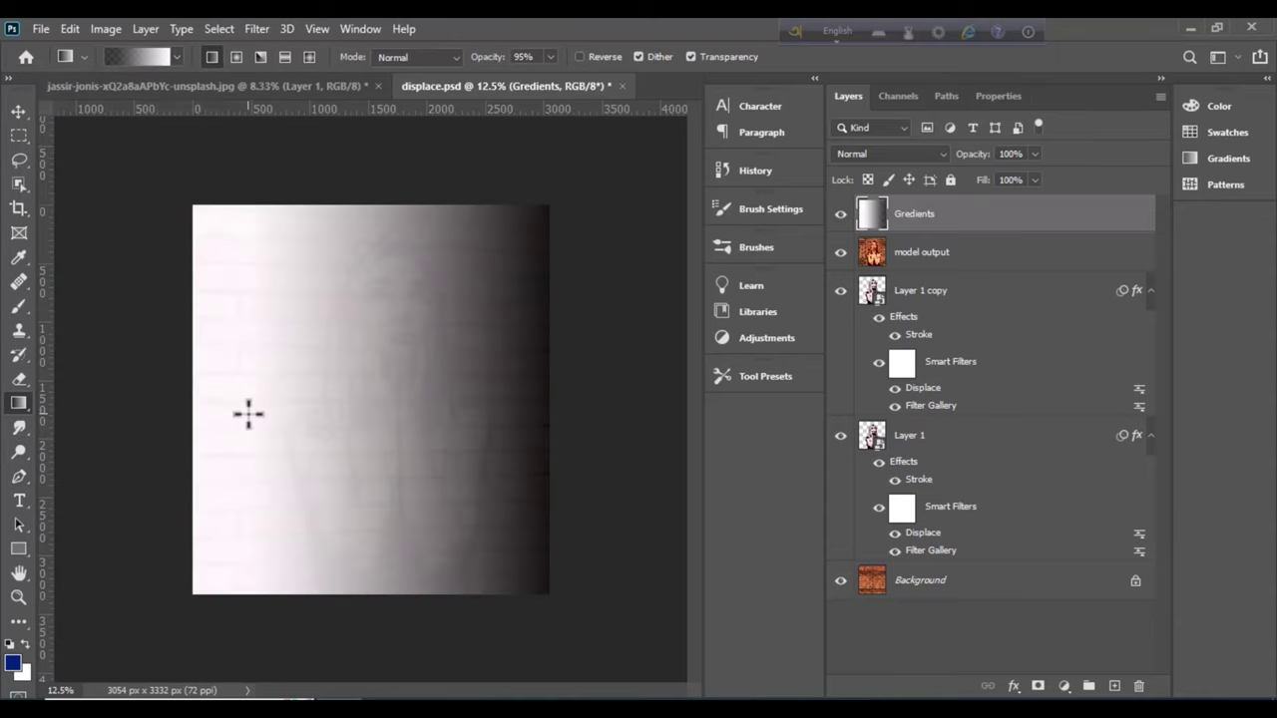
Preview the layer blend modes without changing them, then undo the gradient fill
left_click(943, 154)
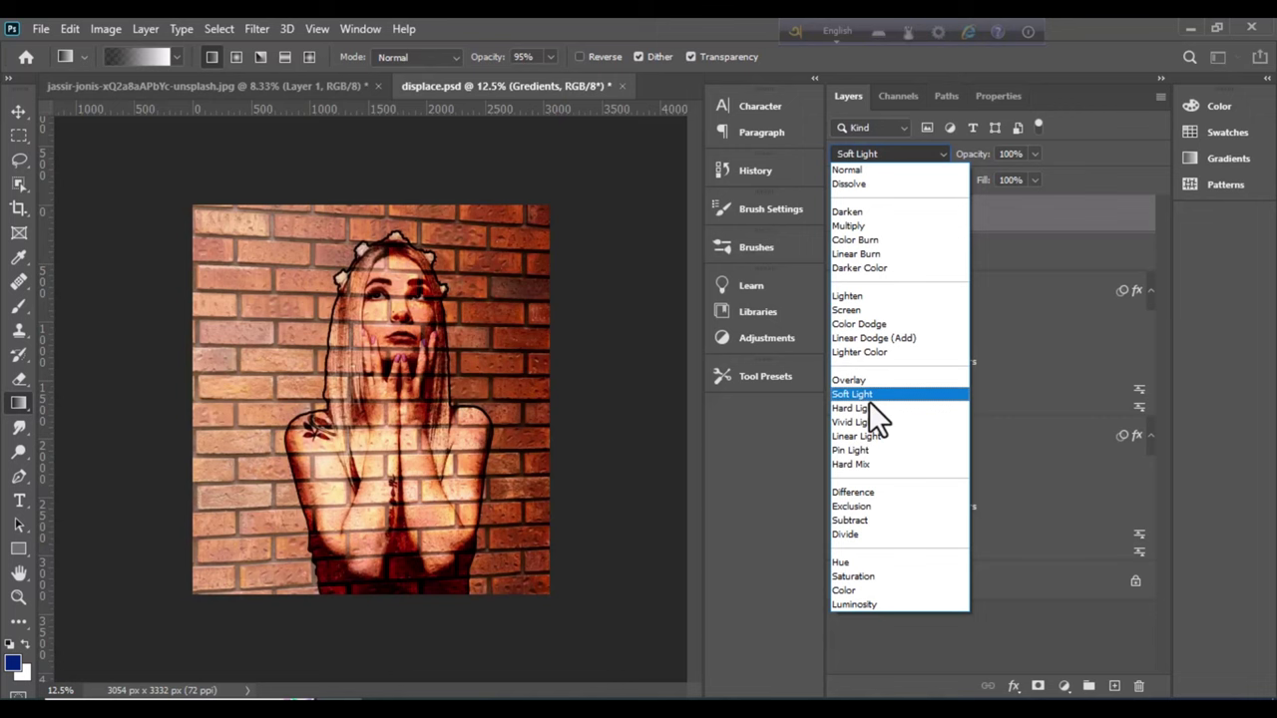
left_click(152, 60)
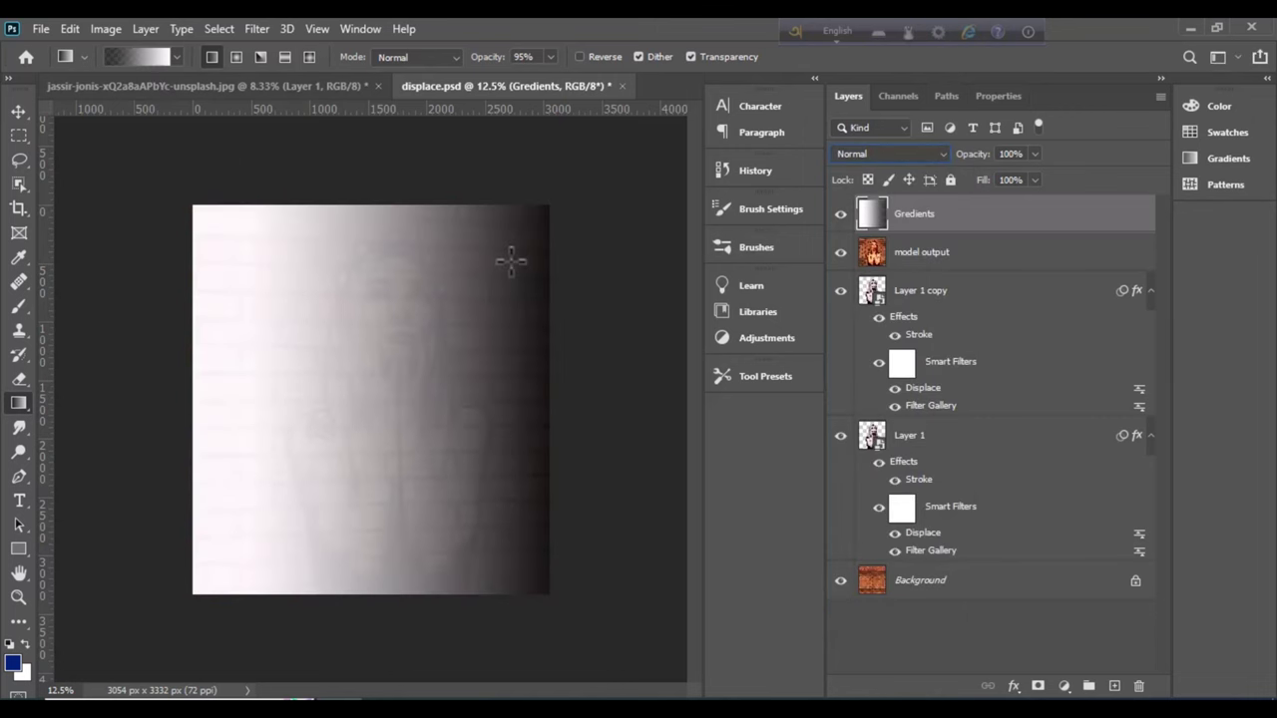
key("ctrl+z")
Build a custom gradient with a near-black right stop and a near-white left stop
left_click(158, 60)
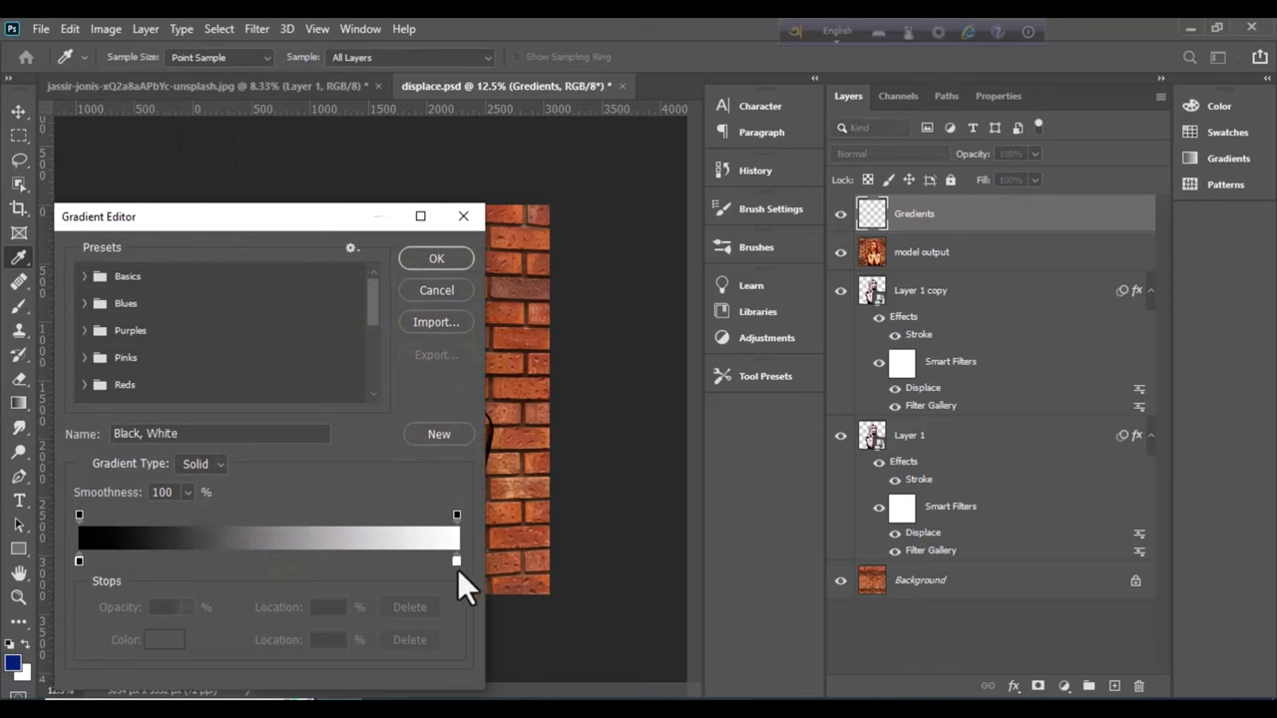
double_click(455, 560)
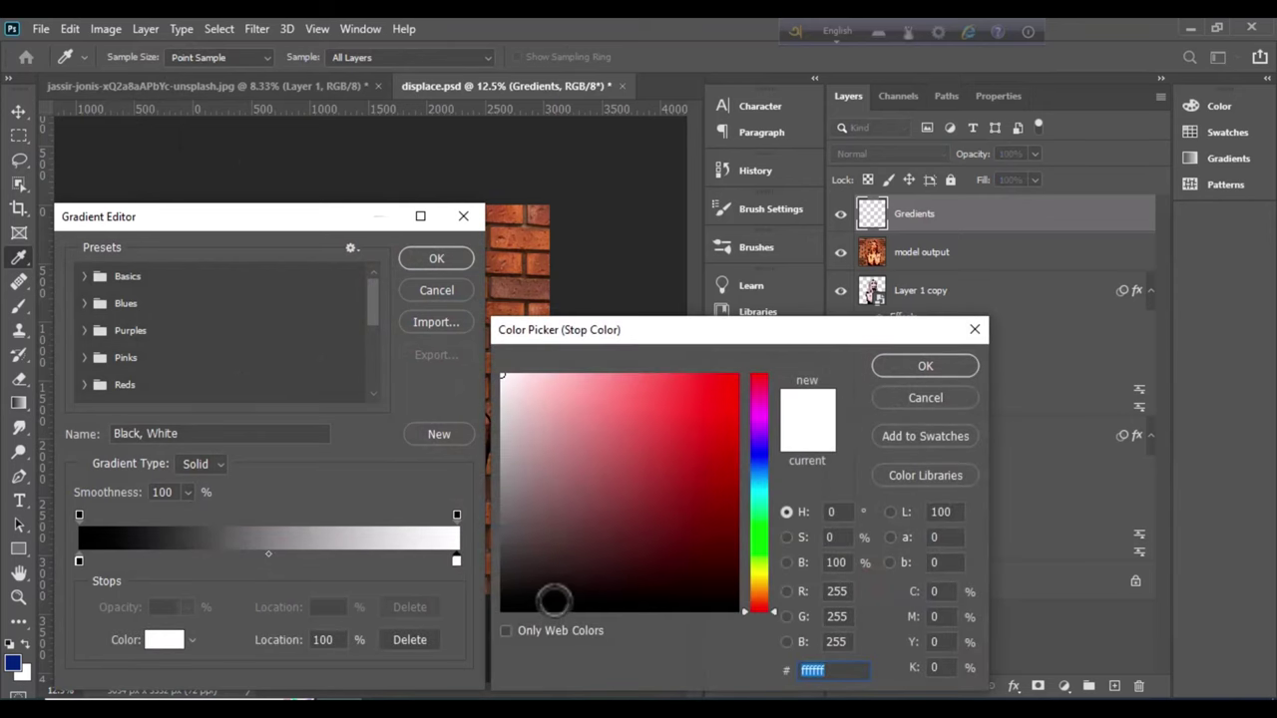
left_click(555, 601)
left_click(912, 375)
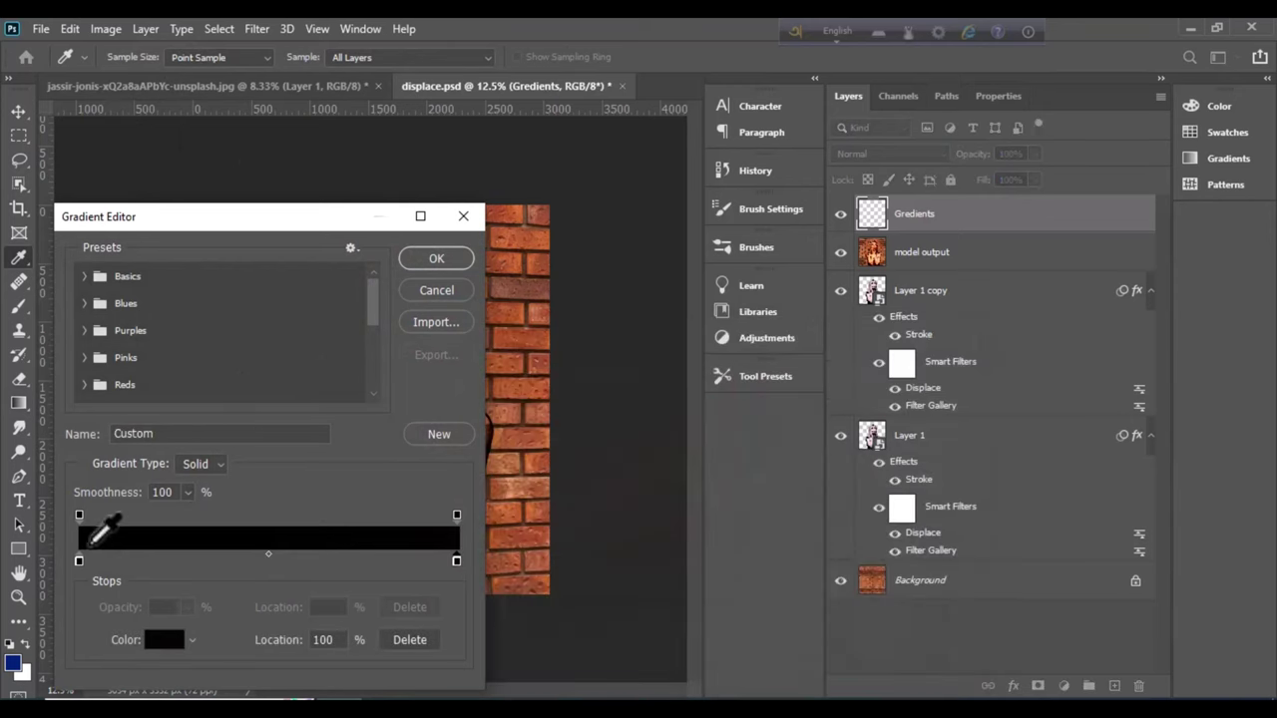
double_click(79, 561)
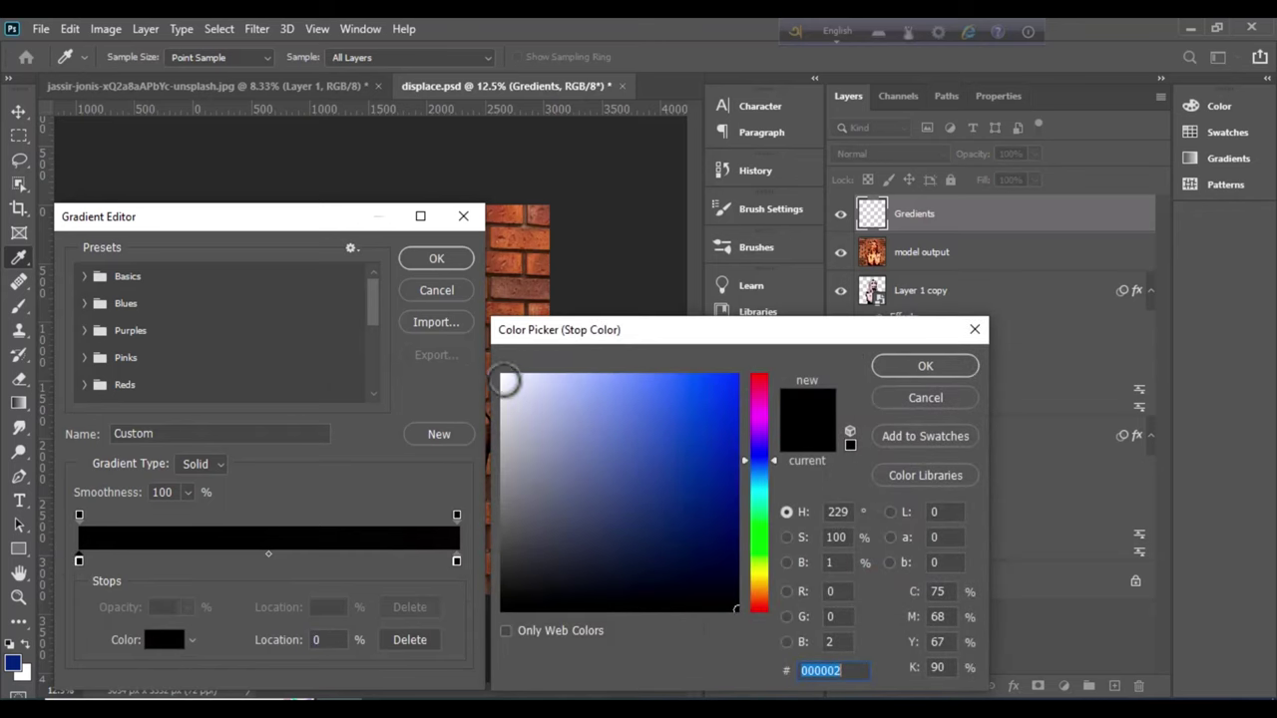
left_click(504, 380)
left_click(925, 366)
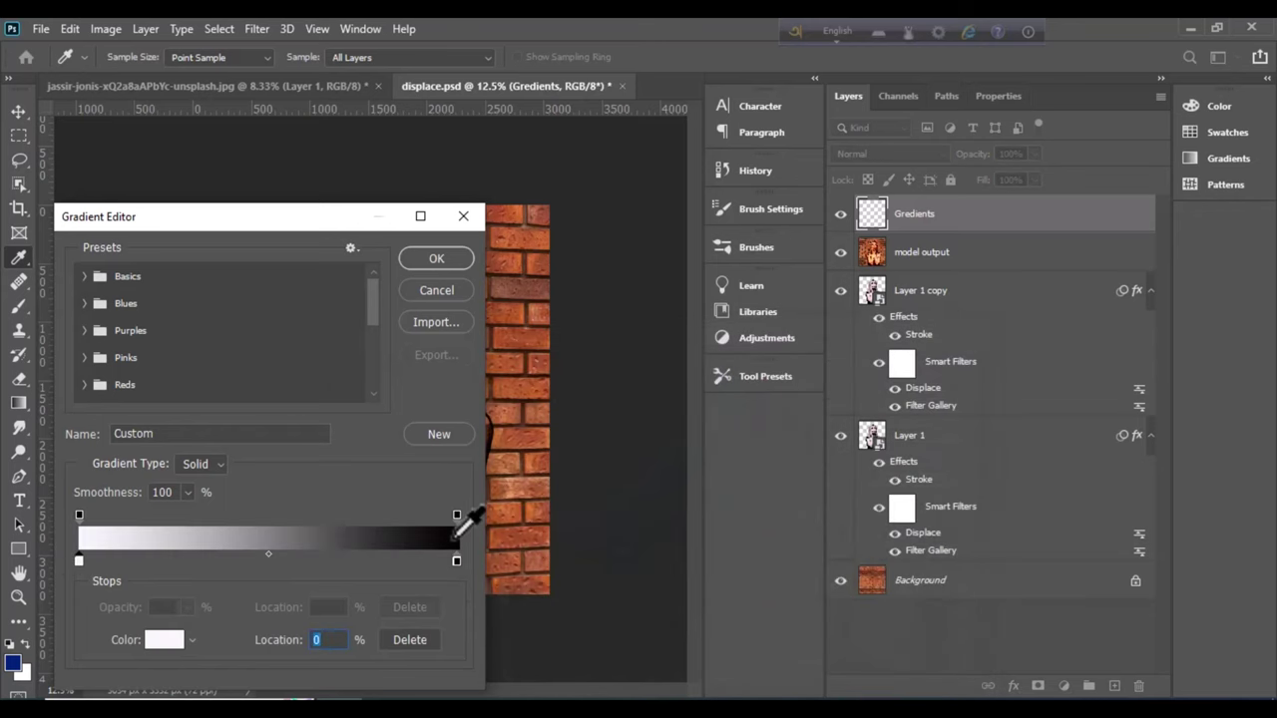
left_click(442, 258)
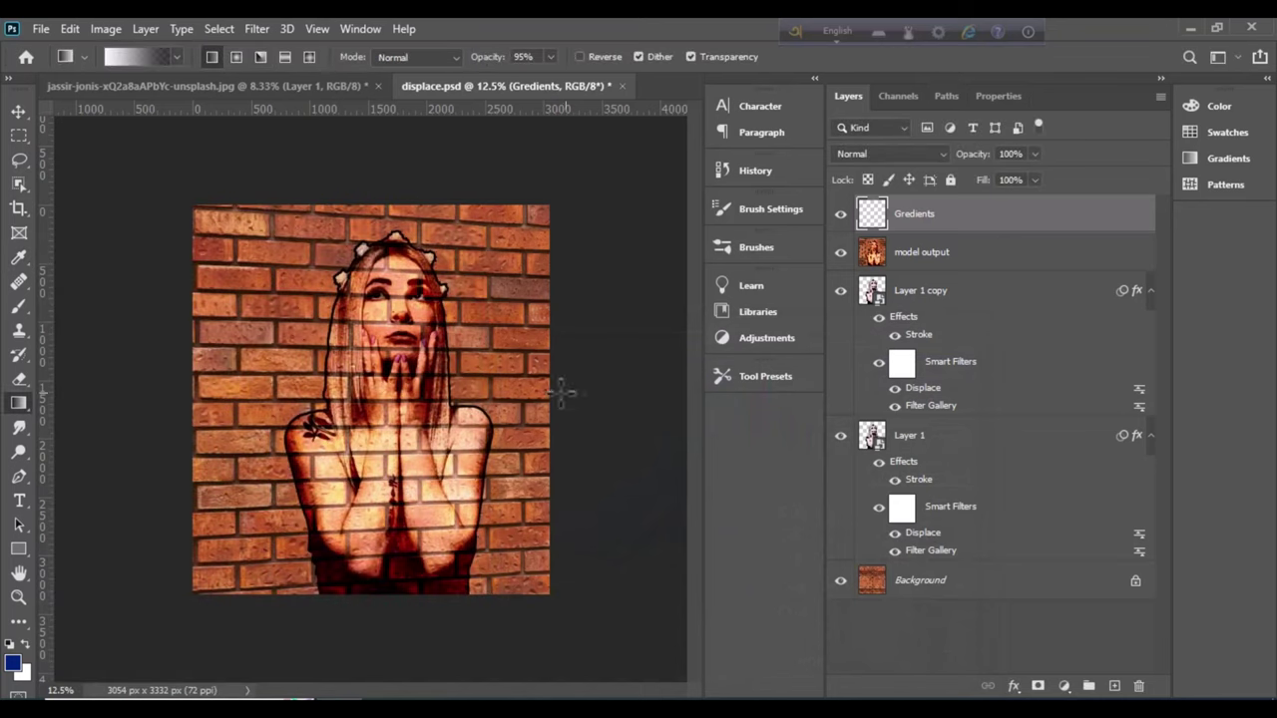
Test the custom gradient on the Gredients layer, preview blend modes, then undo the fill
left_click_drag(593, 408, 391, 431)
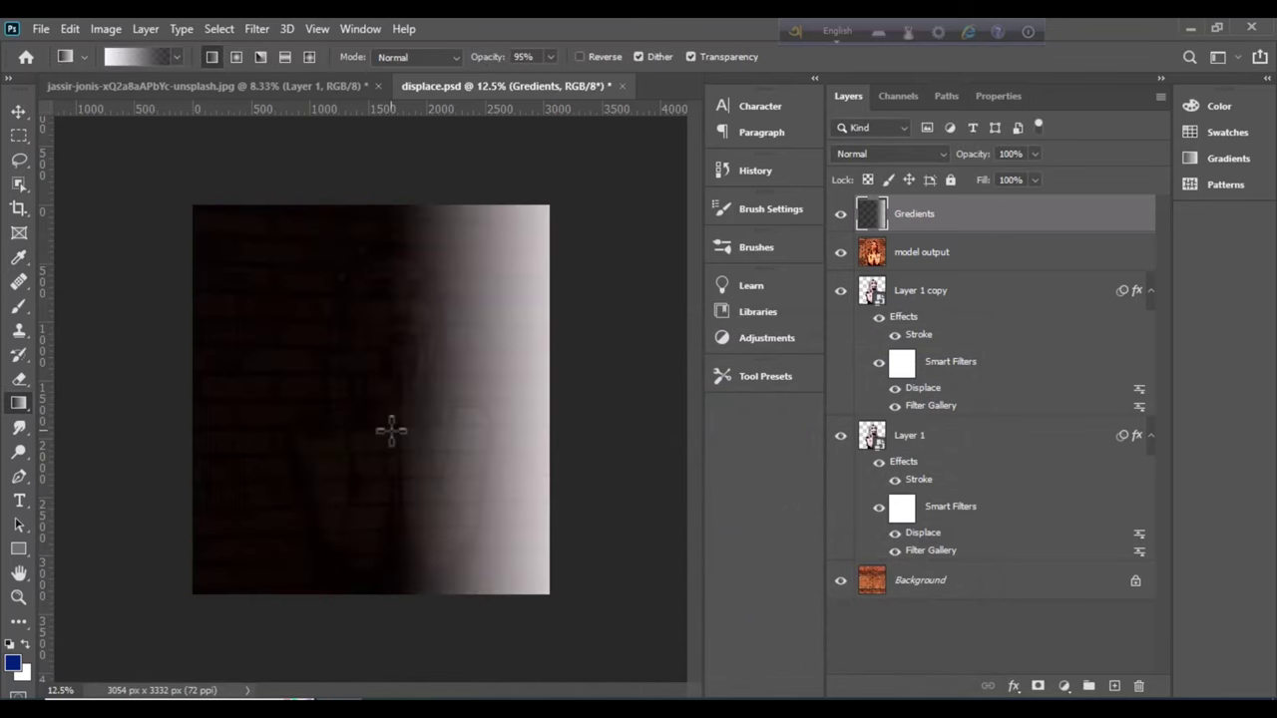
left_click(943, 152)
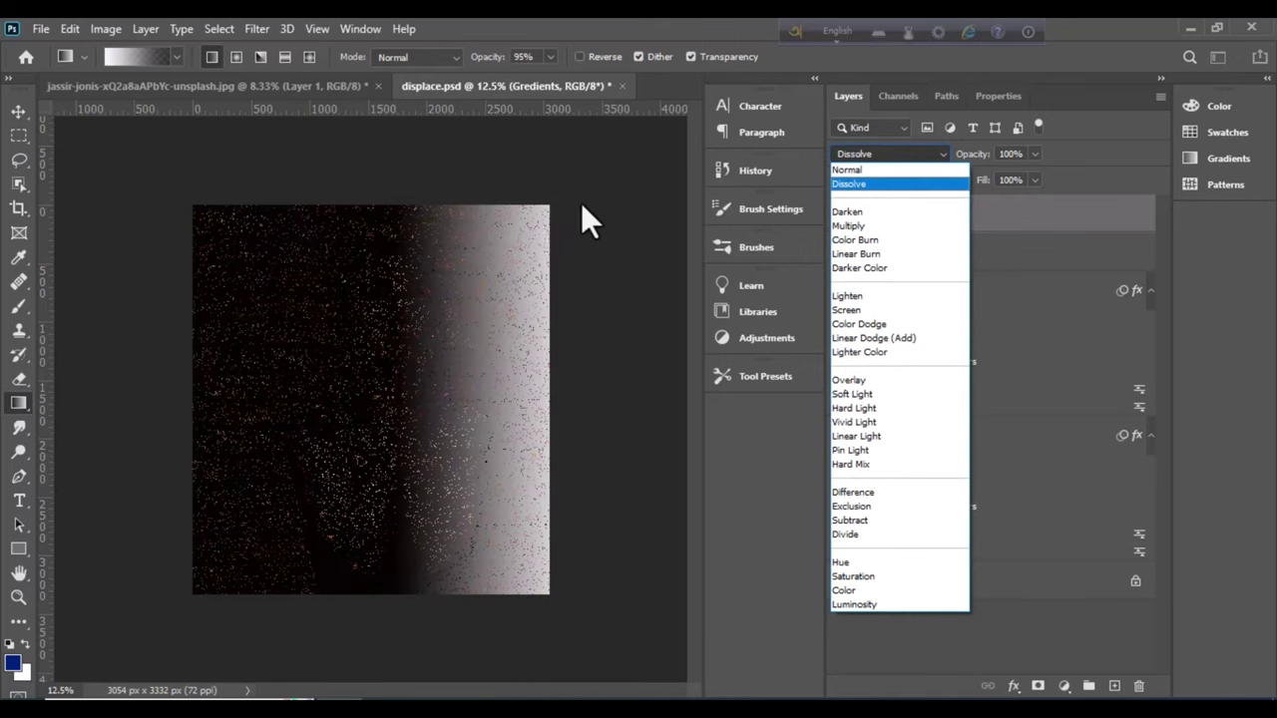
left_click(592, 167)
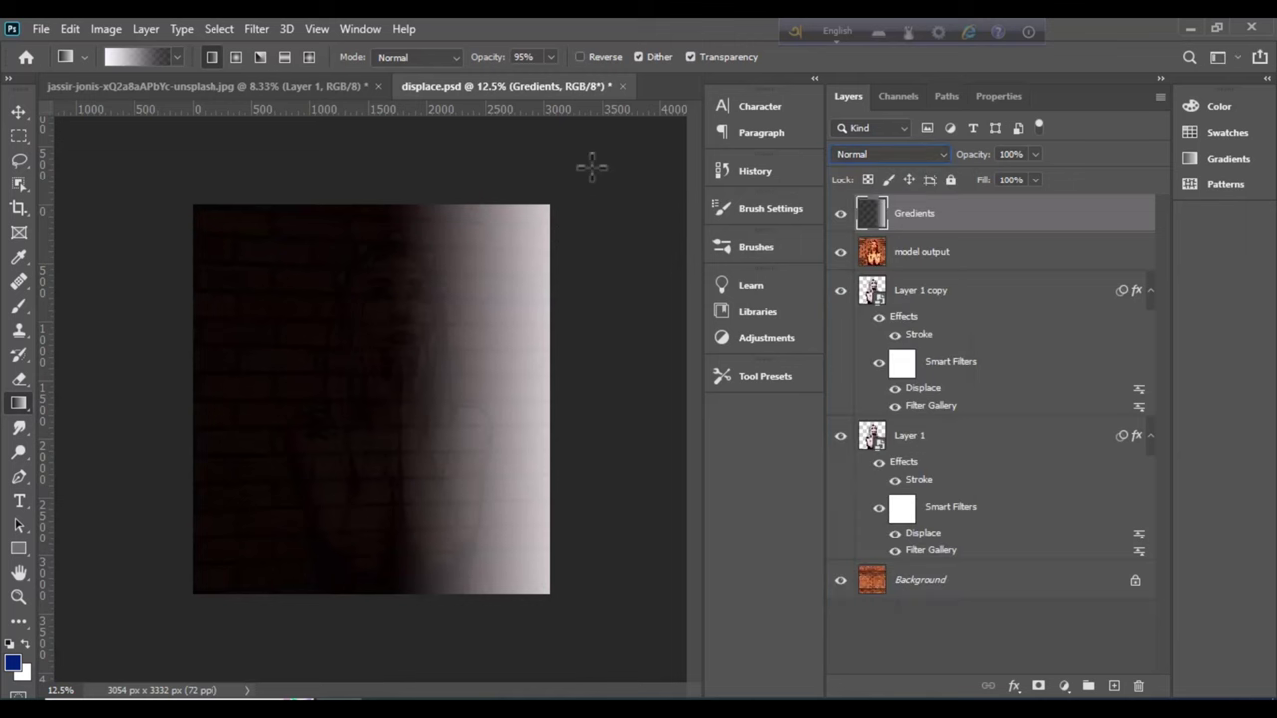
key("ctrl+z")
Redefine the gradient with a near-black left stop and a near-white right stop
left_click(136, 57)
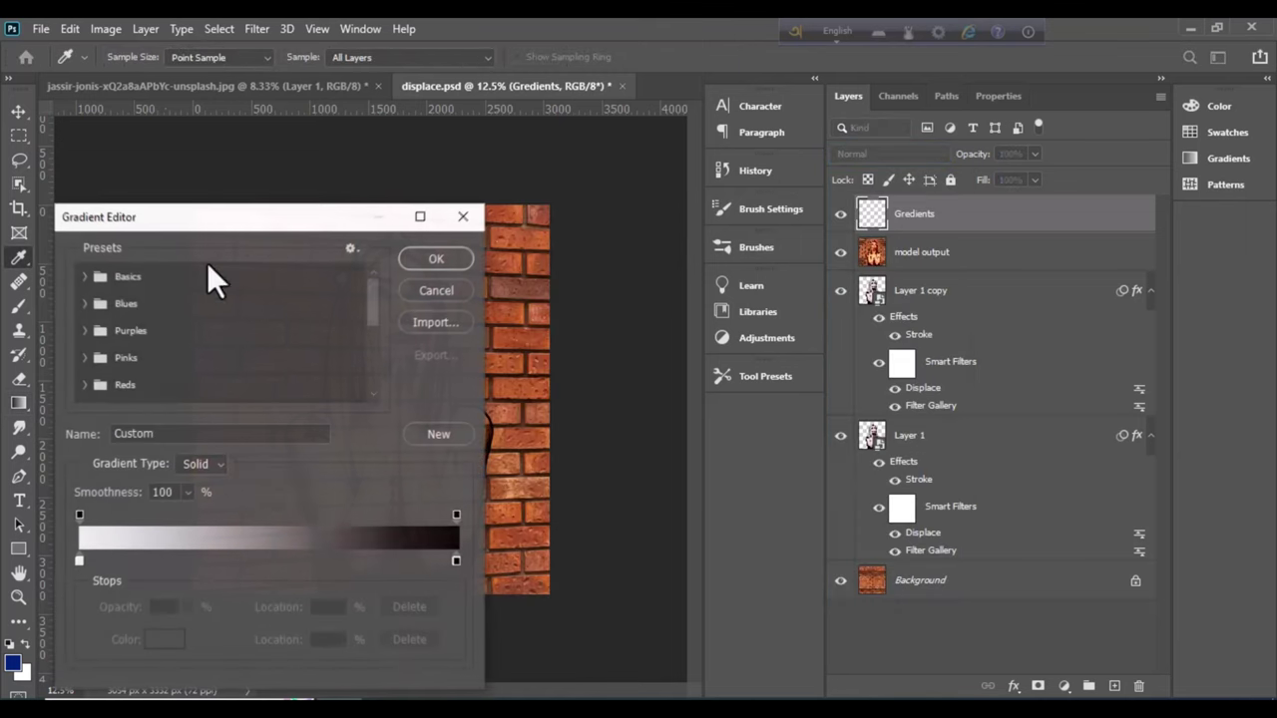
left_click(79, 561)
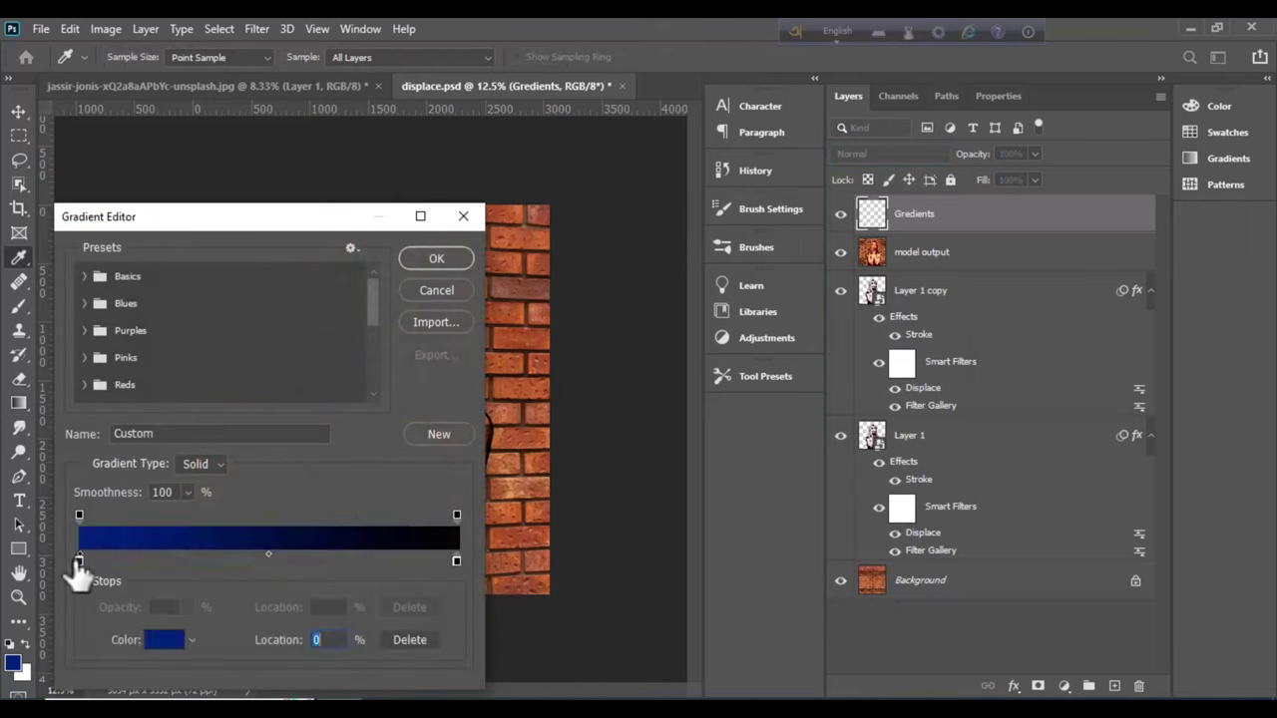
double_click(79, 562)
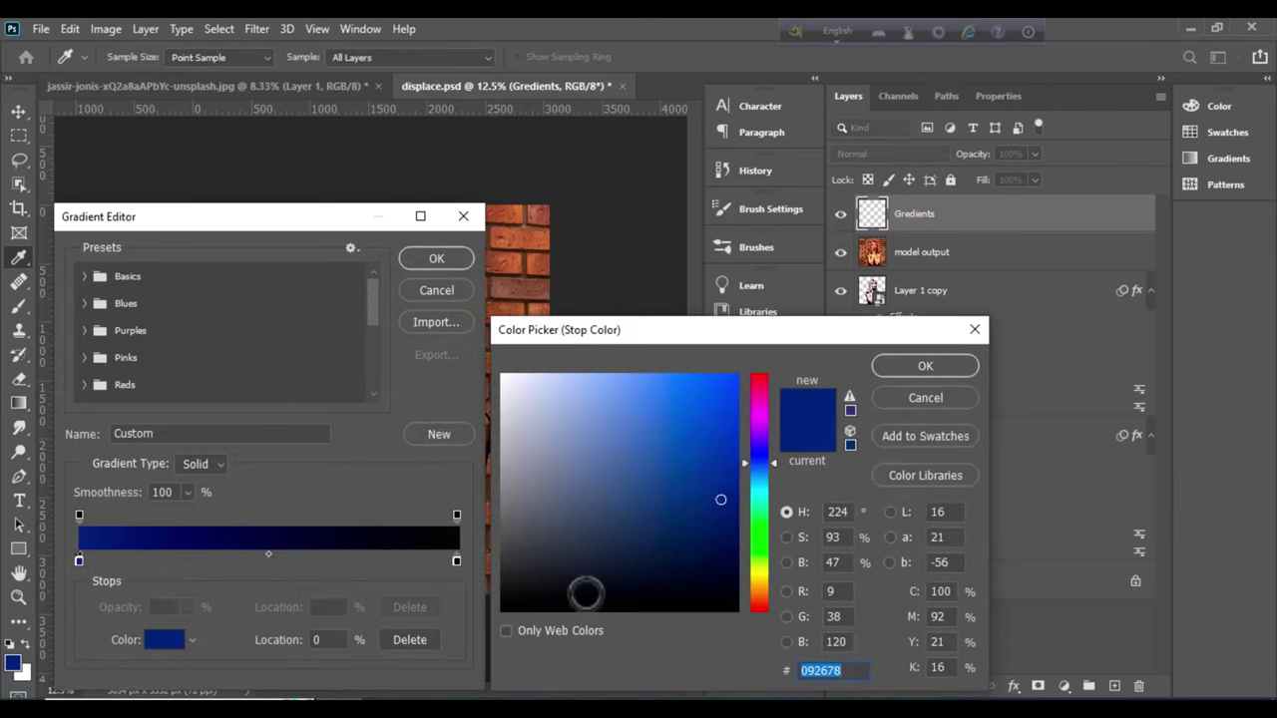
left_click(568, 607)
left_click(925, 366)
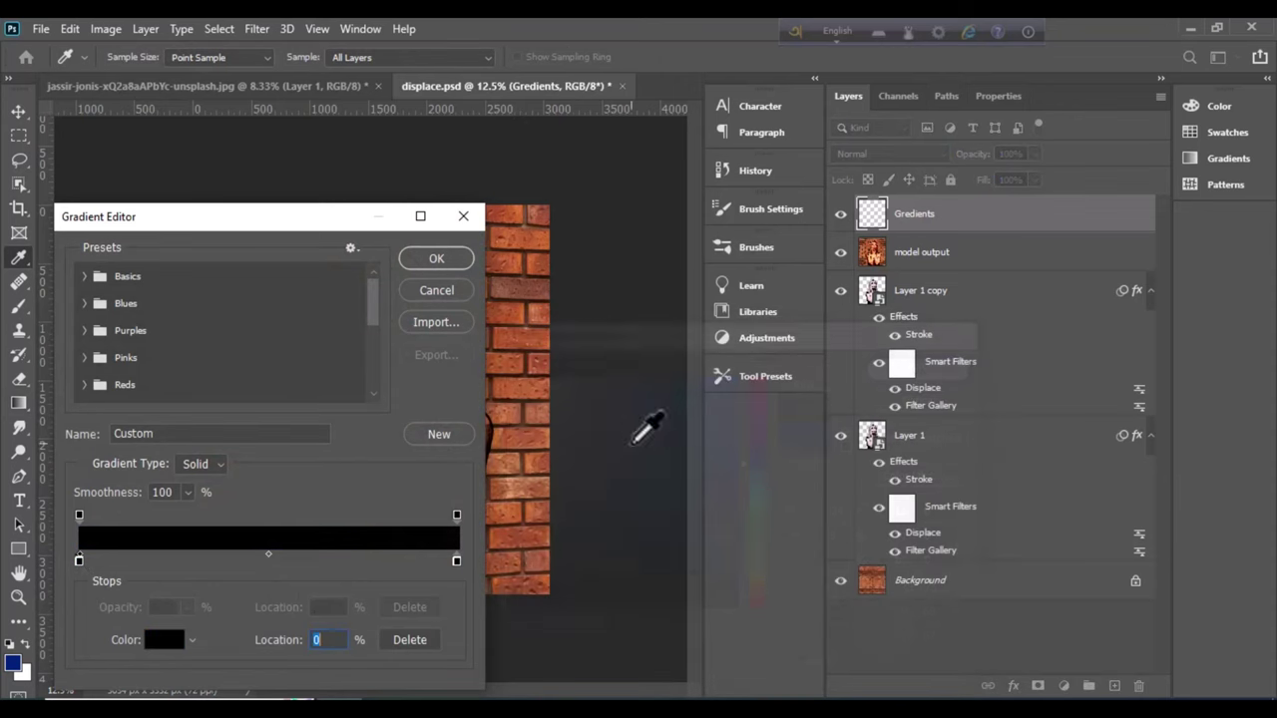
left_click(456, 561)
double_click(456, 561)
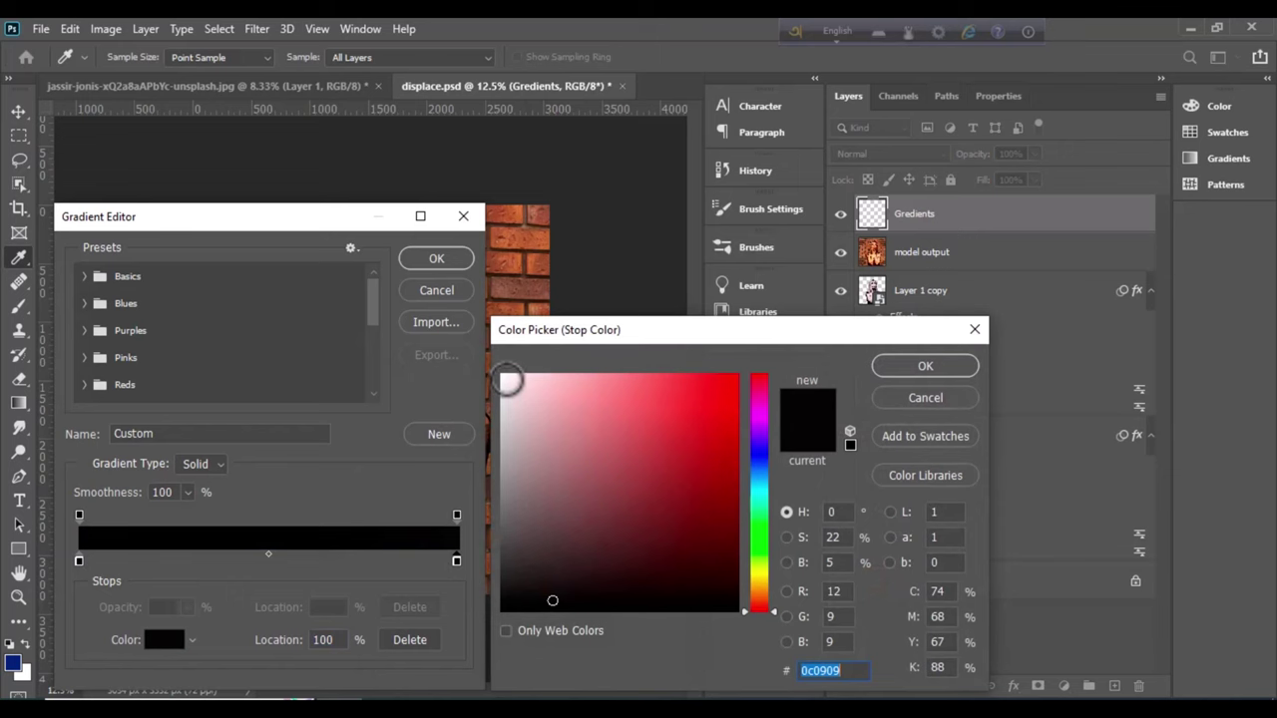
left_click(505, 378)
left_click(906, 369)
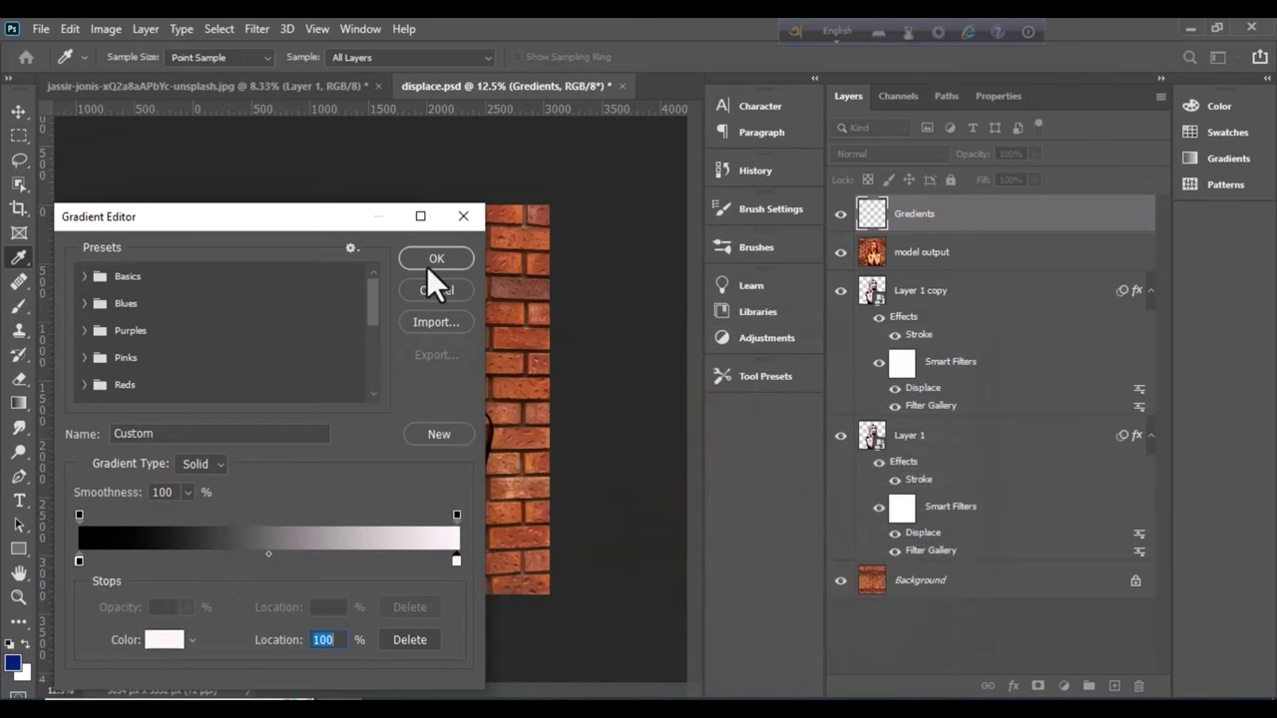
left_click(436, 259)
Fill the Gredients layer with the black-to-white gradient and blend it in Soft Light
left_click_drag(551, 379, 314, 414)
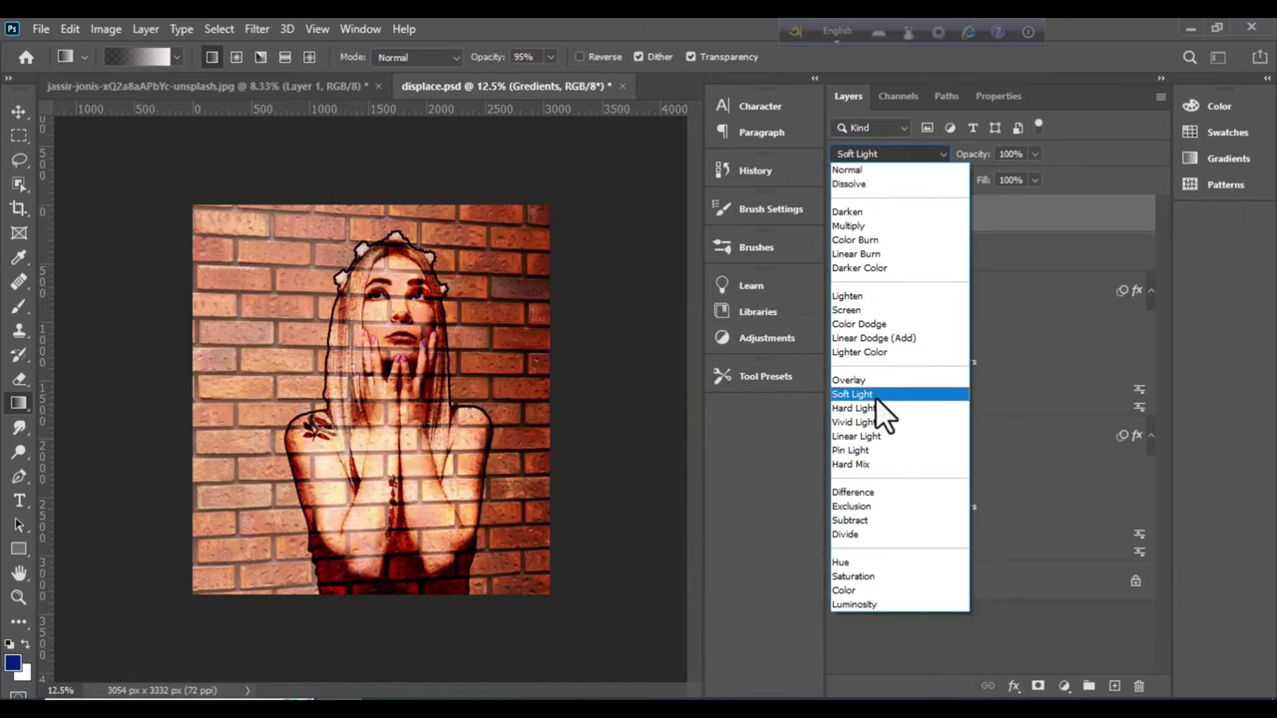
left_click(875, 395)
left_click(17, 110)
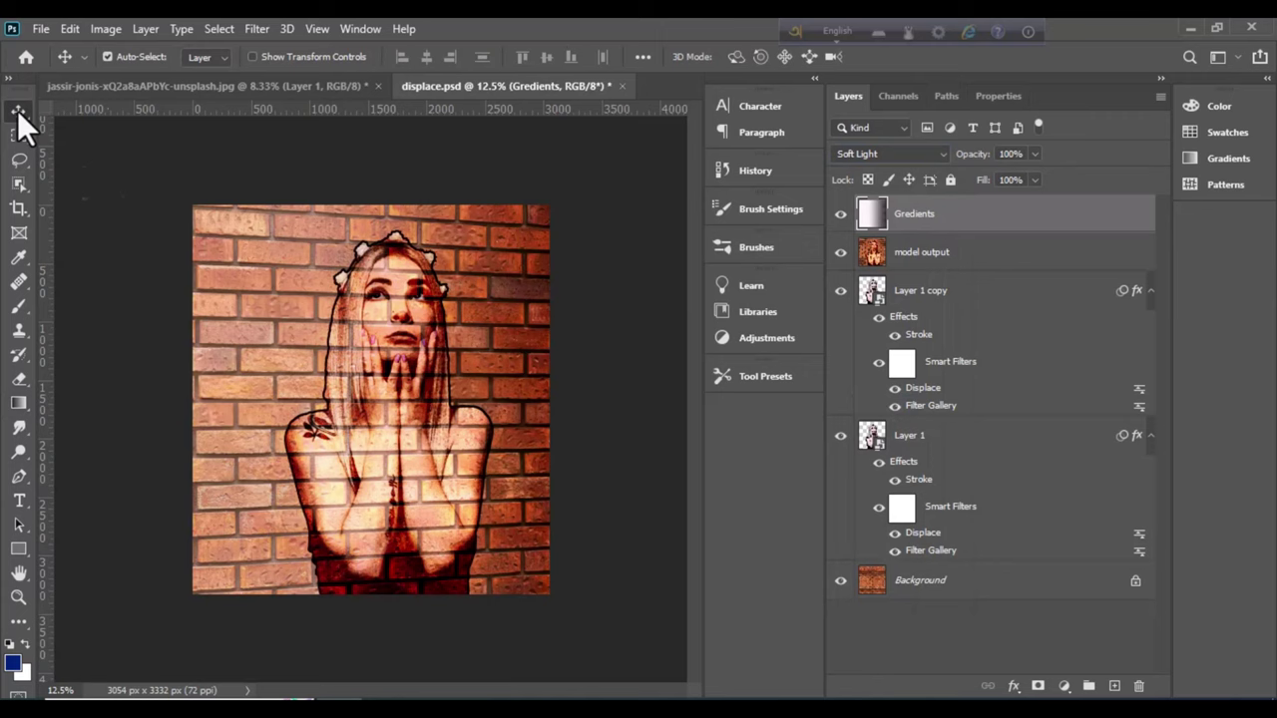
left_click(597, 371)
key("ctrl+plus")
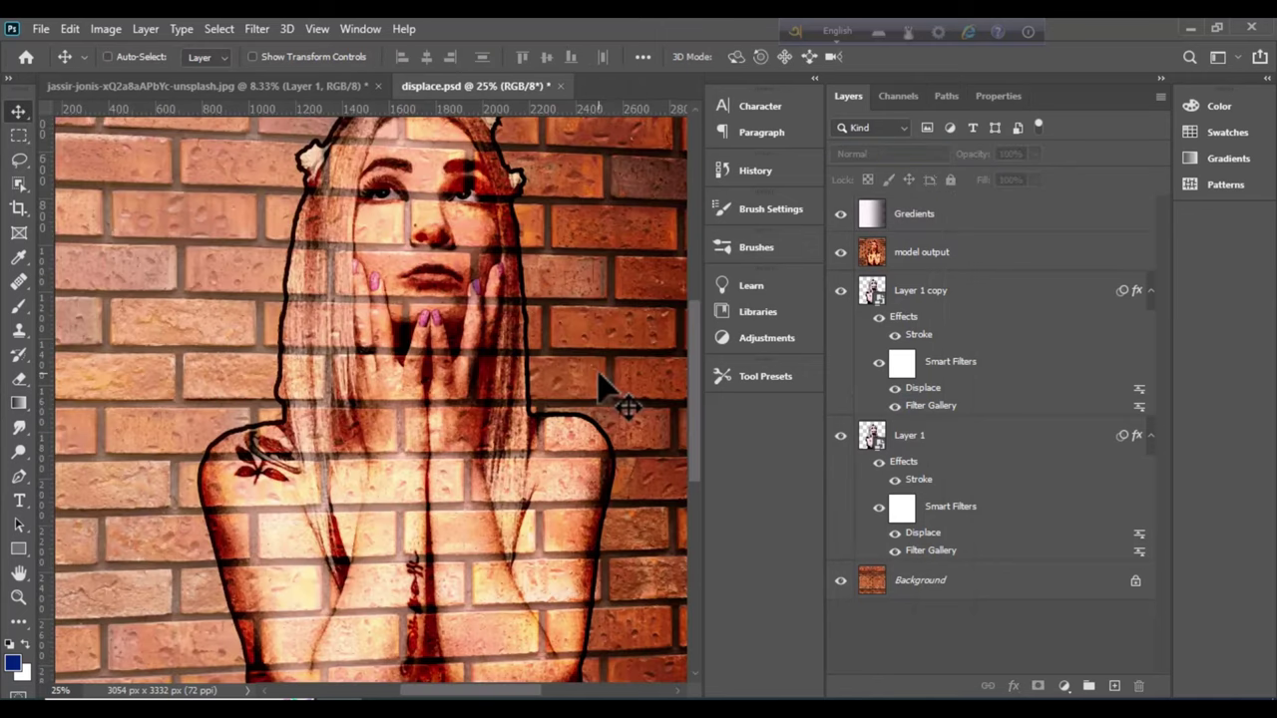
scroll(542, 393, "down", 3)
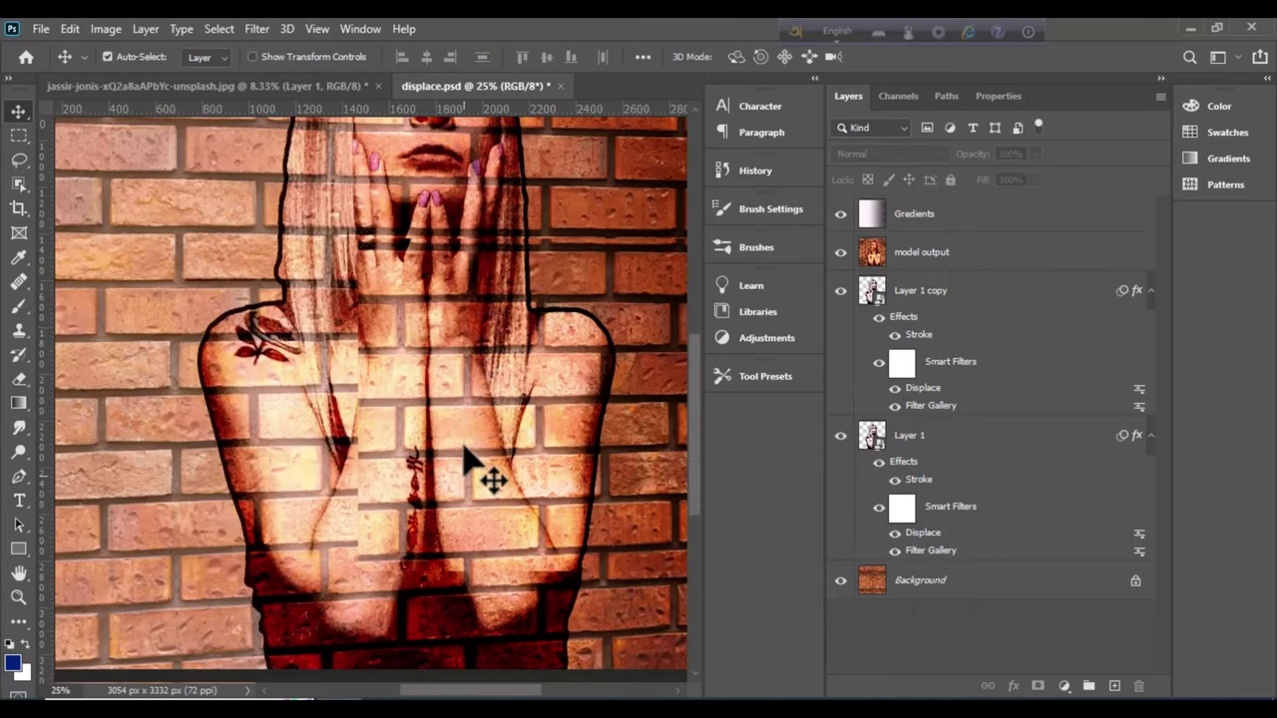
scroll(484, 476, "up", 3)
scroll(469, 461, "up", 3)
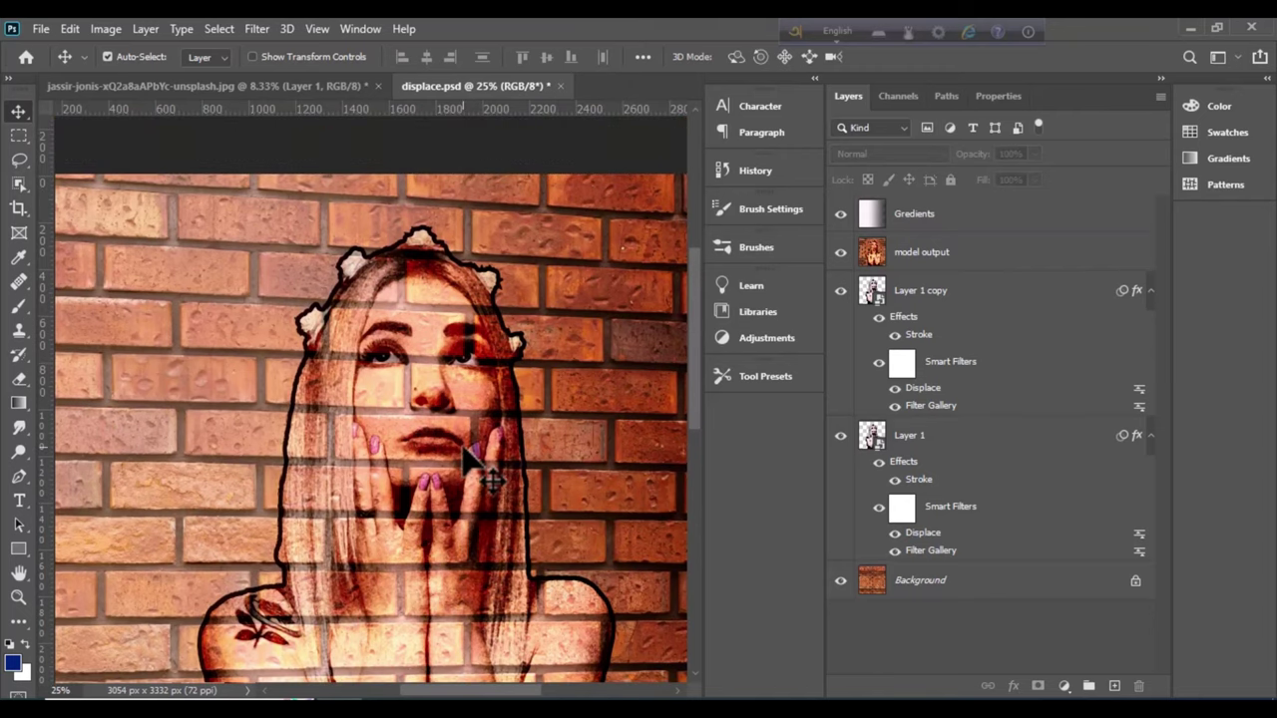
key("ctrl+minus")
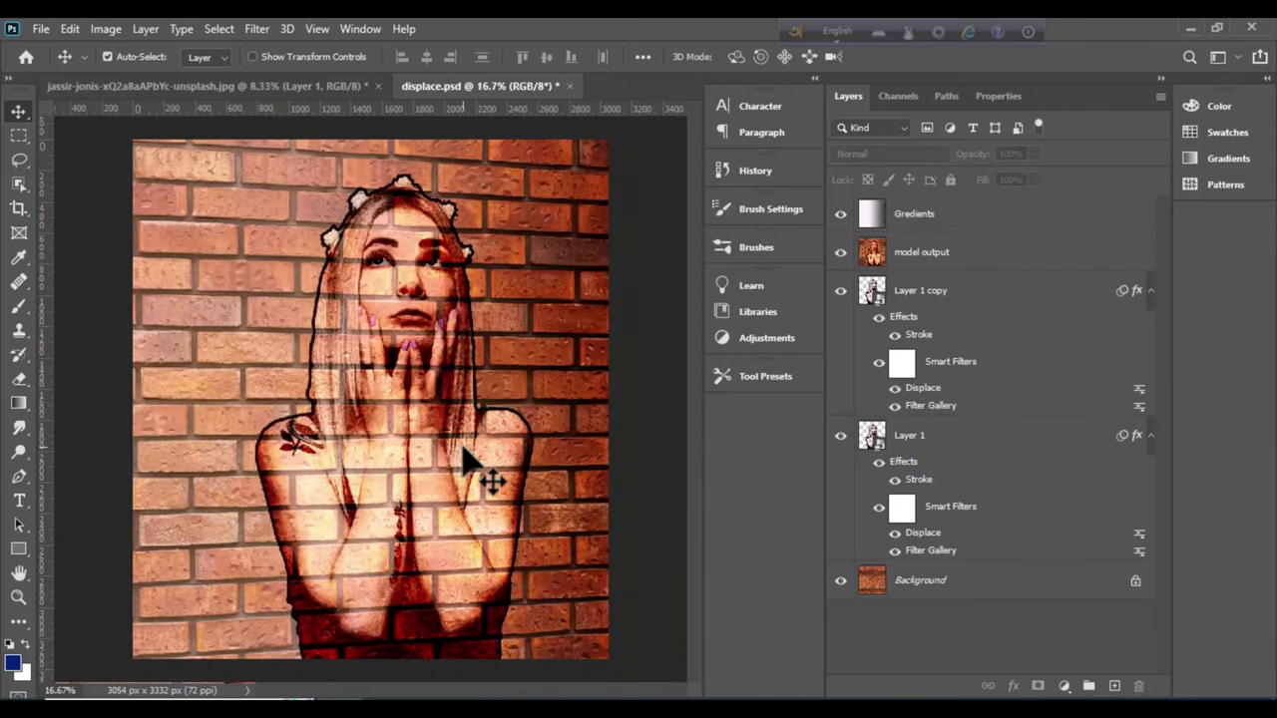